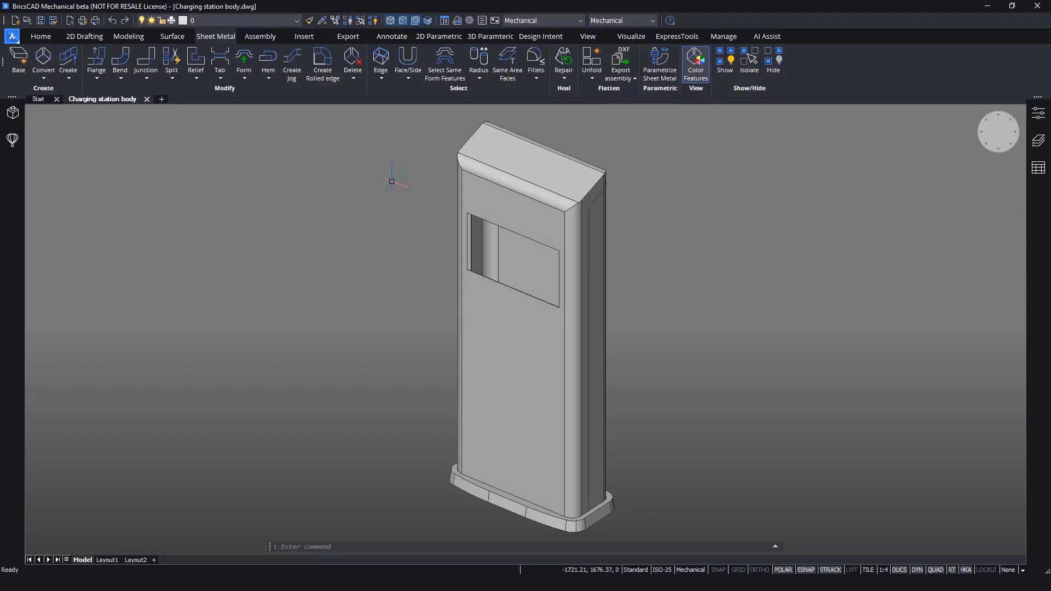
Convert the two solids that form the upper charging station body to sheet metal, leaving out the base.
shift+middle_drag(392, 182, 7, 178)
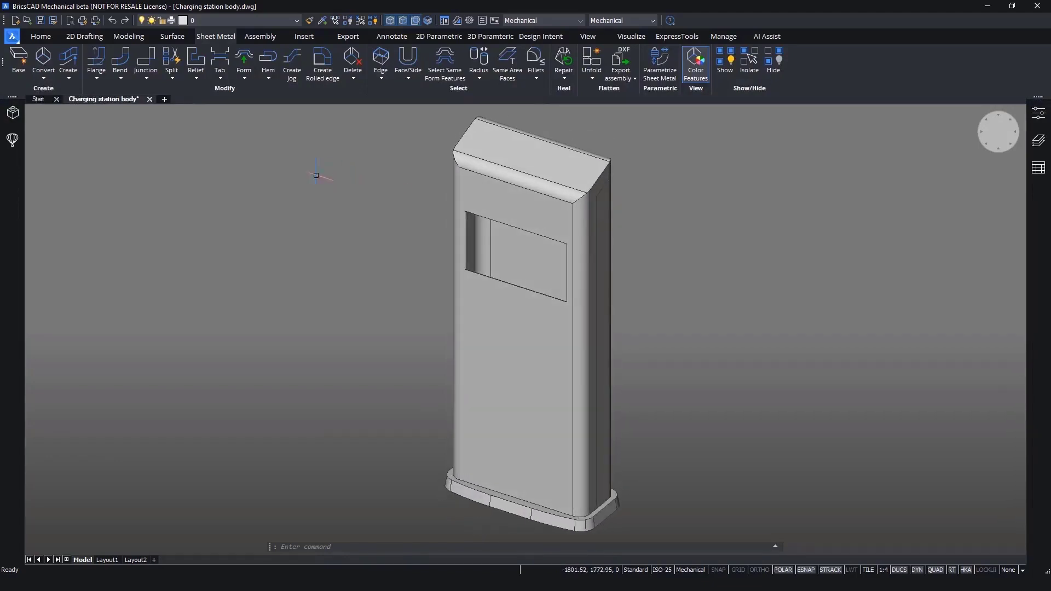
click(45, 63)
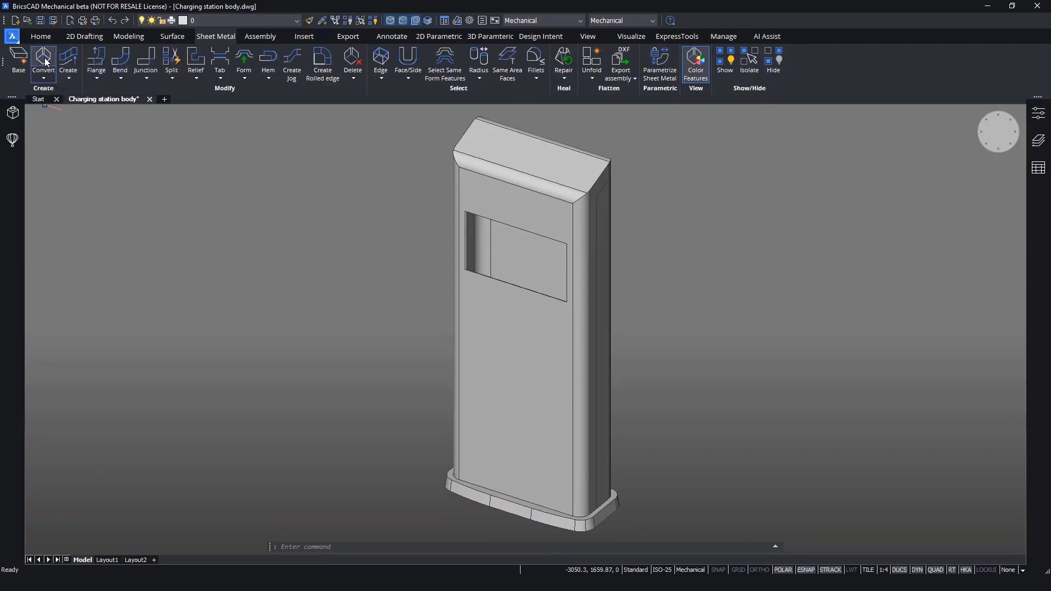
click(519, 196)
click(606, 230)
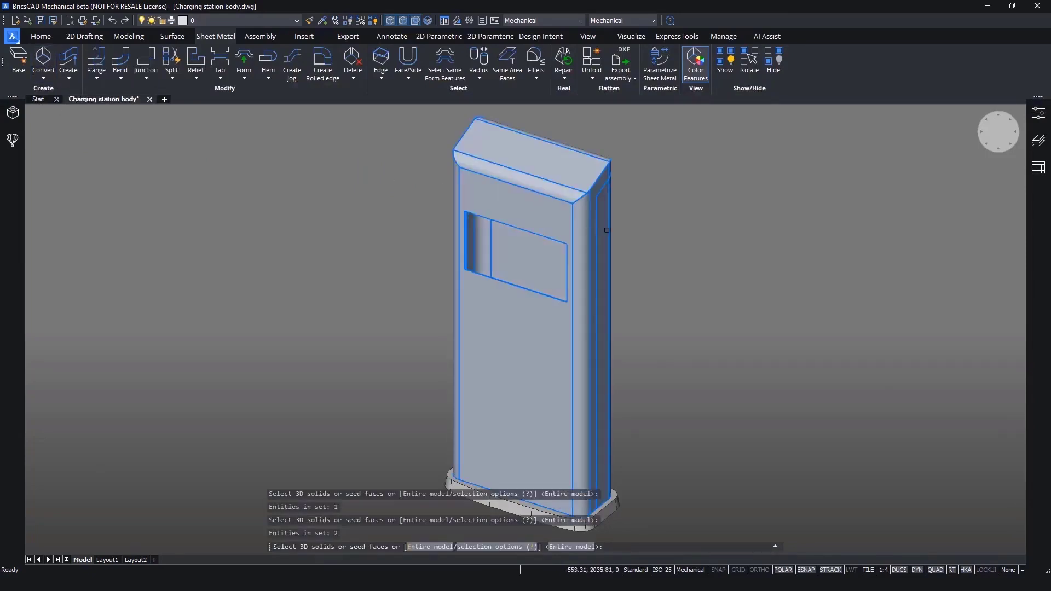
key(Return)
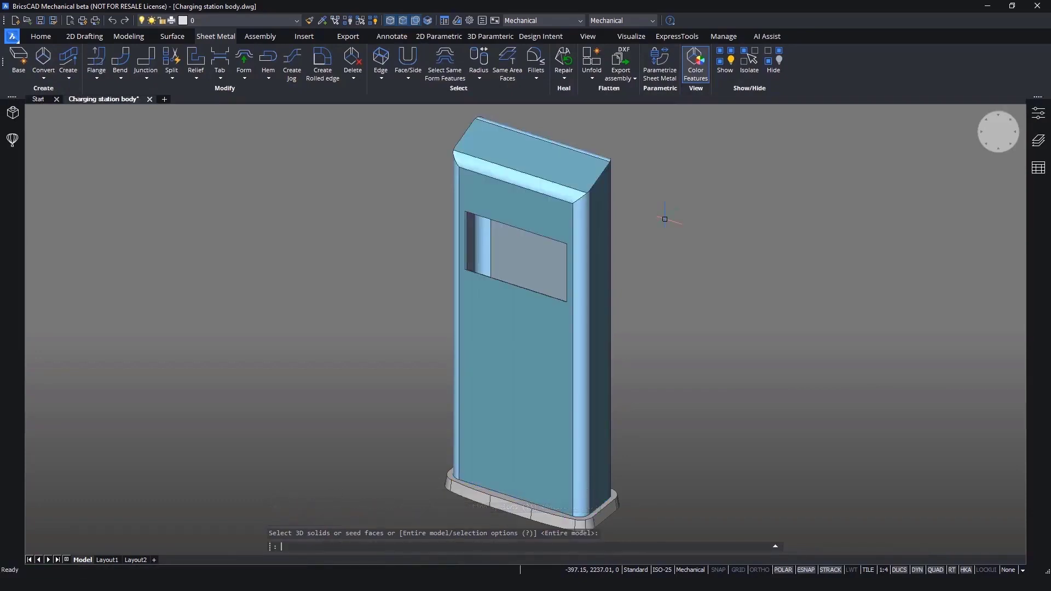
Isolate the rear housing solid of the charging station body.
click(607, 270)
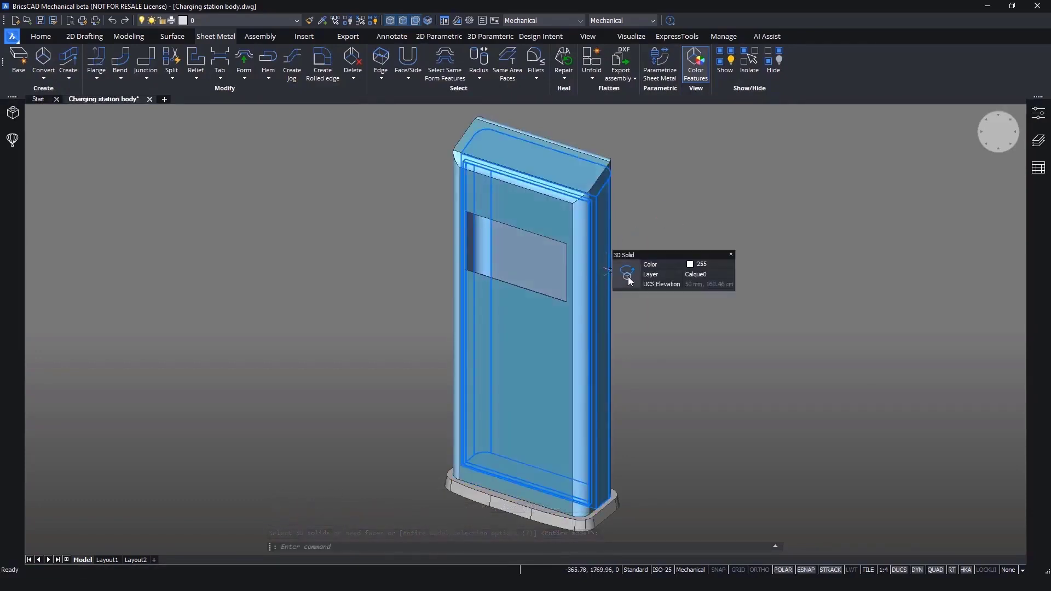
mouse_move(701, 298)
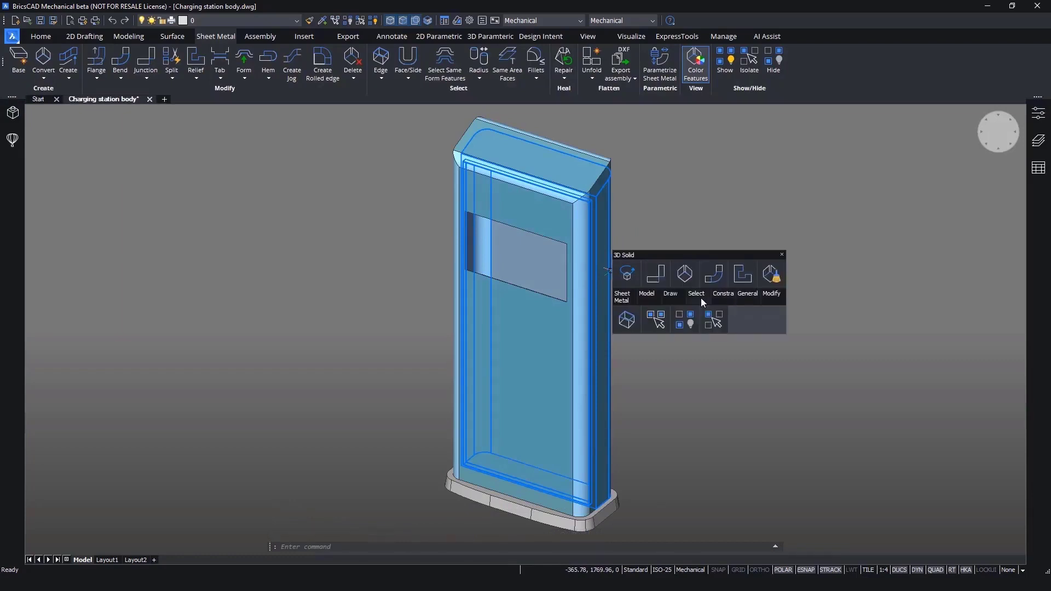
click(705, 317)
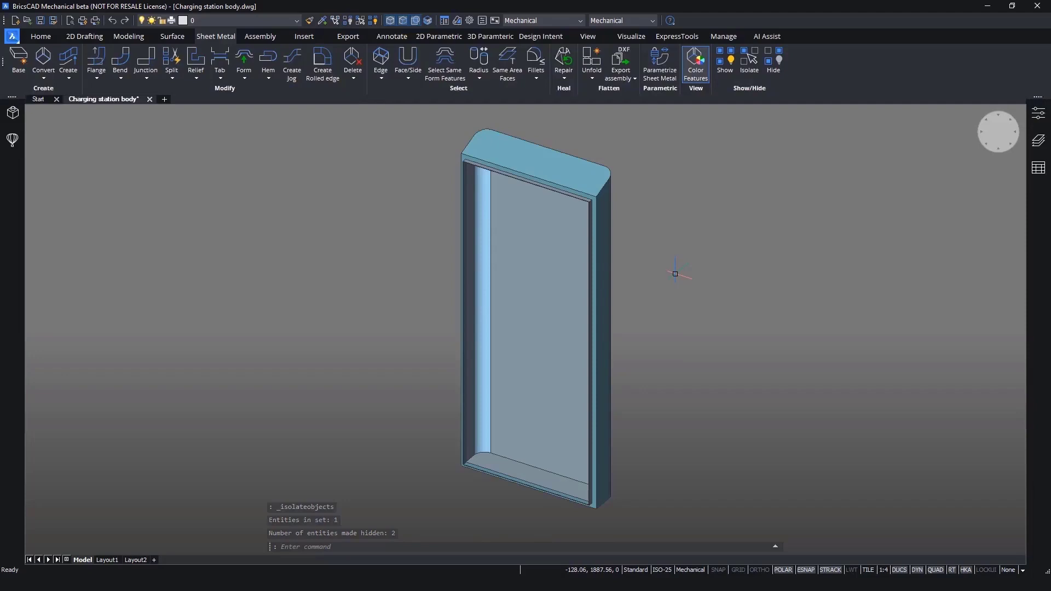
Create bends on the outer and inner hard edges around the rear housing's front frame flange.
scroll(571, 143, up, 5)
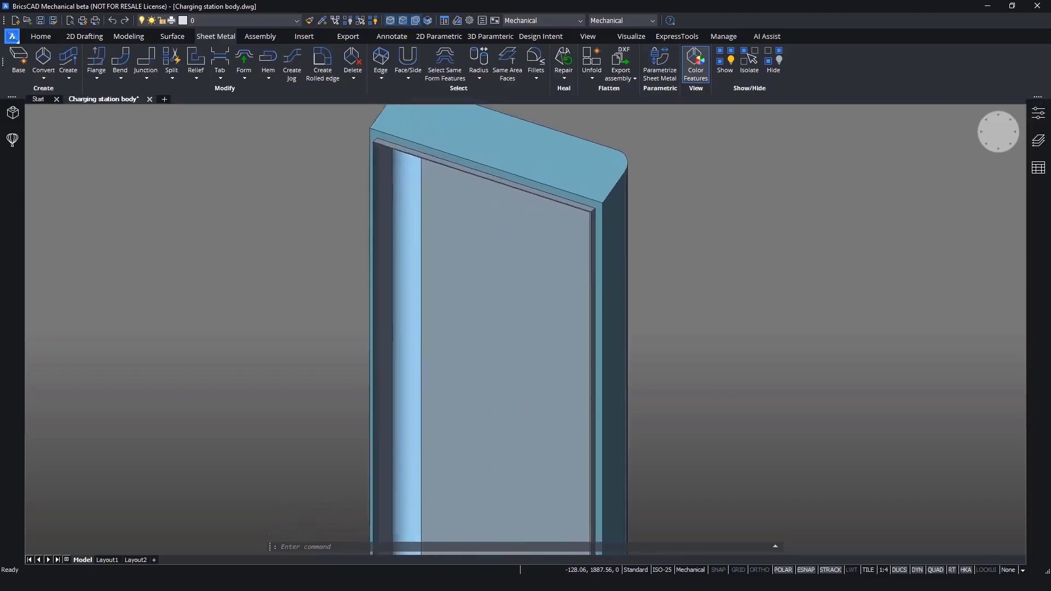
click(121, 81)
click(143, 94)
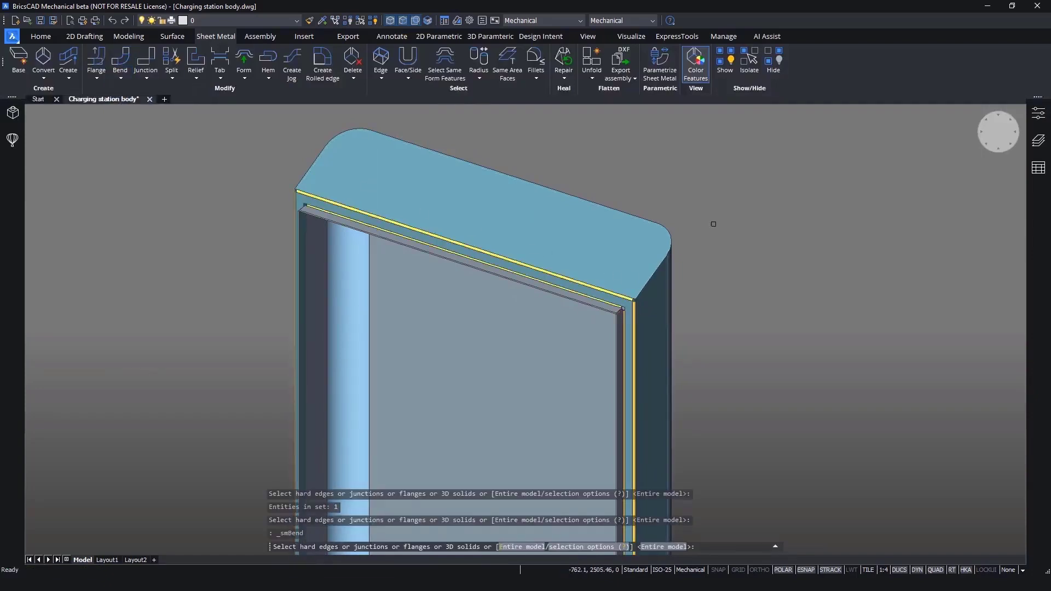
scroll(706, 361, up, 6)
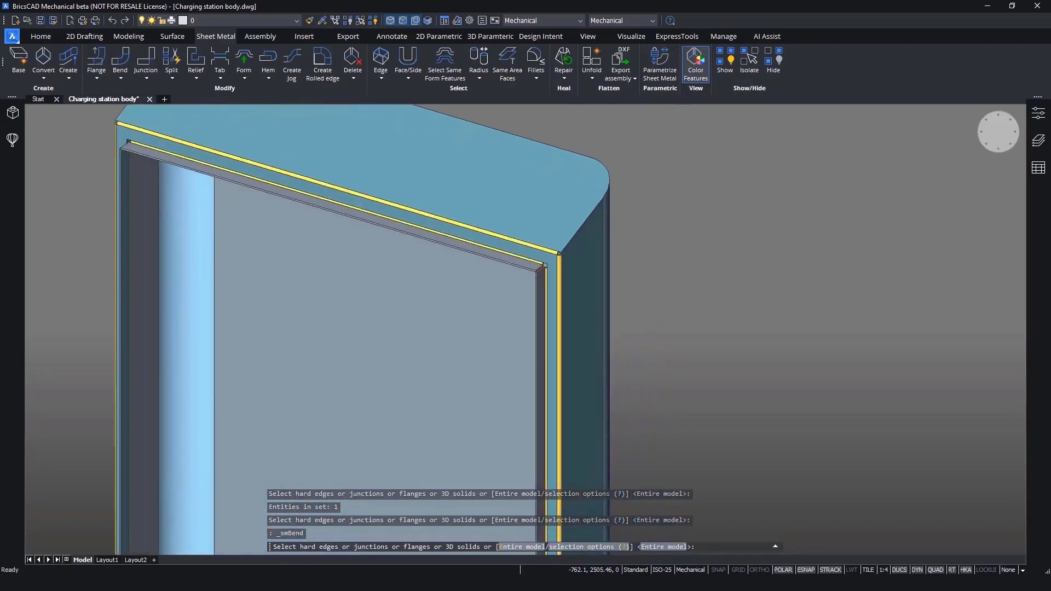
scroll(567, 241, up, 6)
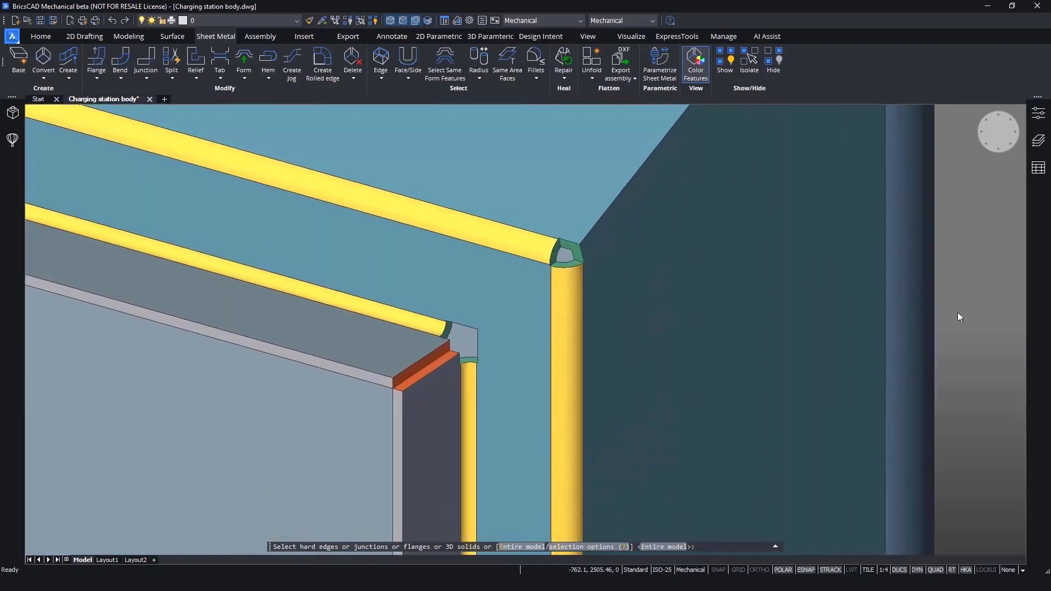
Create a bend on the hard edge between the housing's large back flange and its sloped top.
shift+middle_drag(1006, 318, 612, 359)
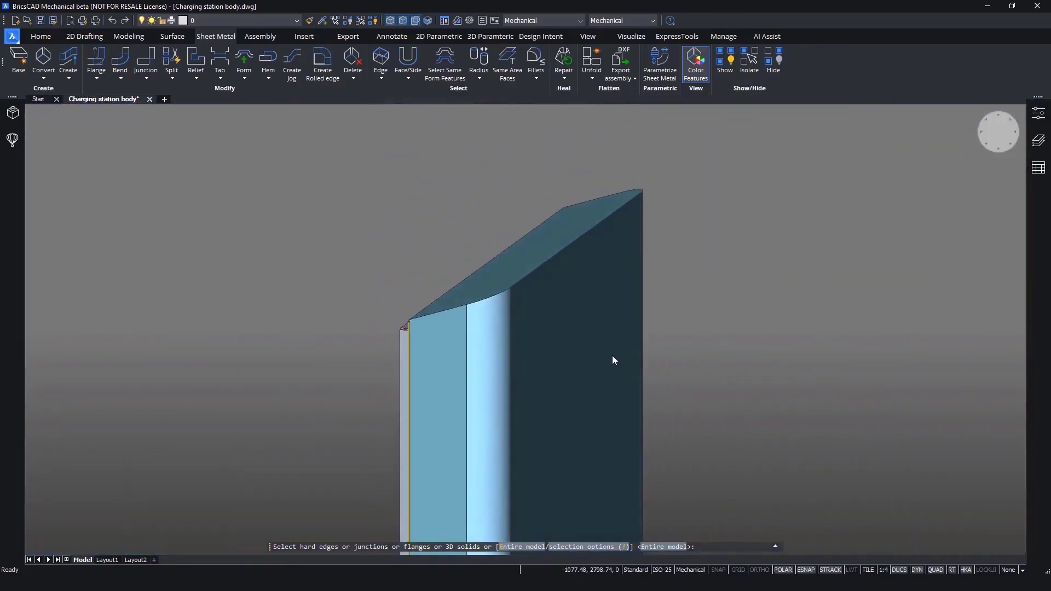
click(575, 317)
key(Return)
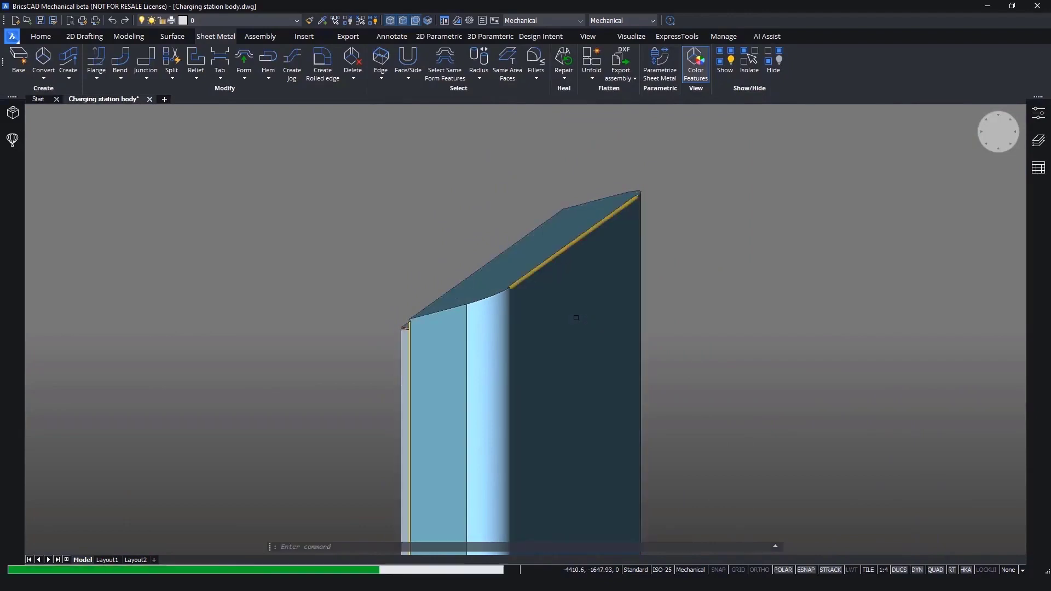
scroll(736, 238, up, 6)
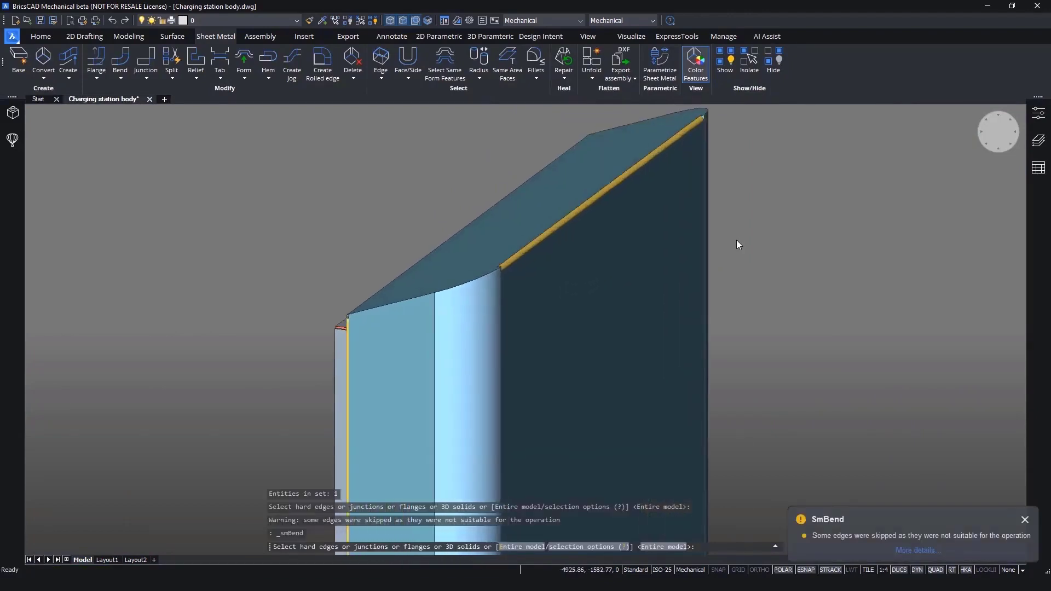
scroll(737, 242, up, 6)
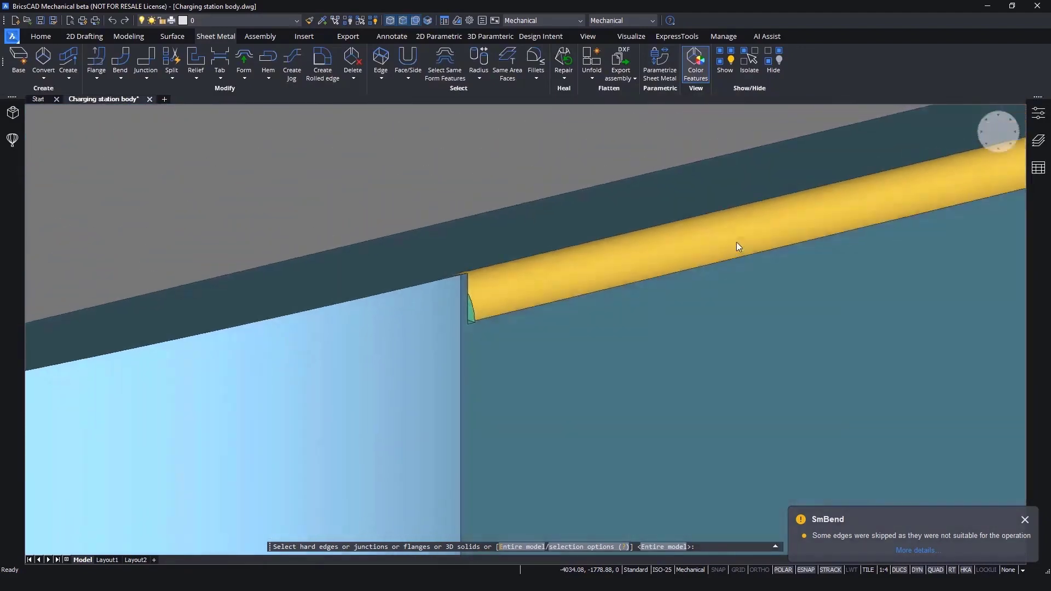
shift+middle_drag(737, 242, 735, 171)
scroll(734, 176, down, 8)
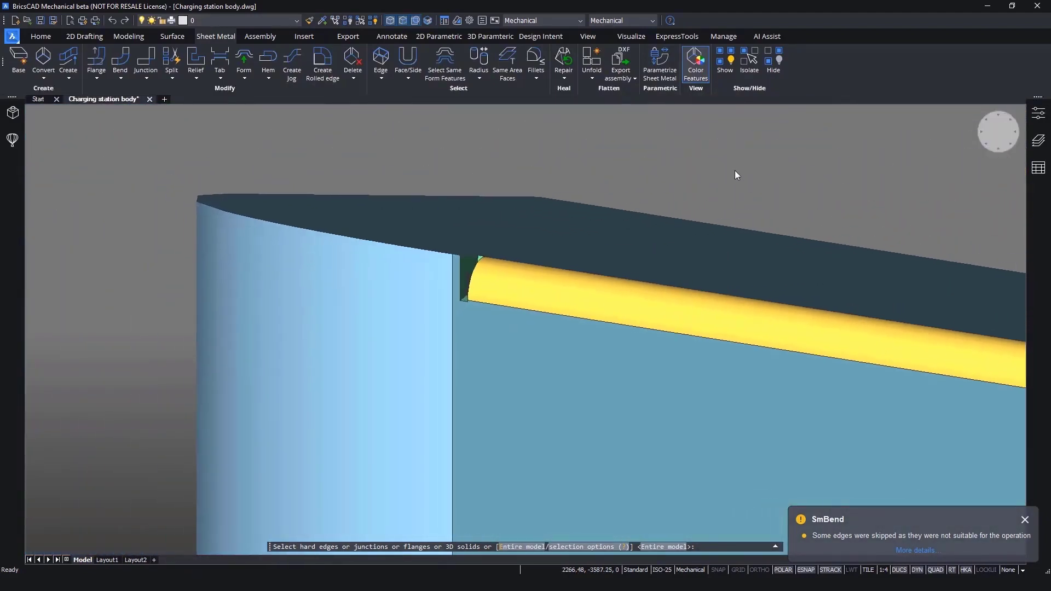
scroll(726, 199, down, 4)
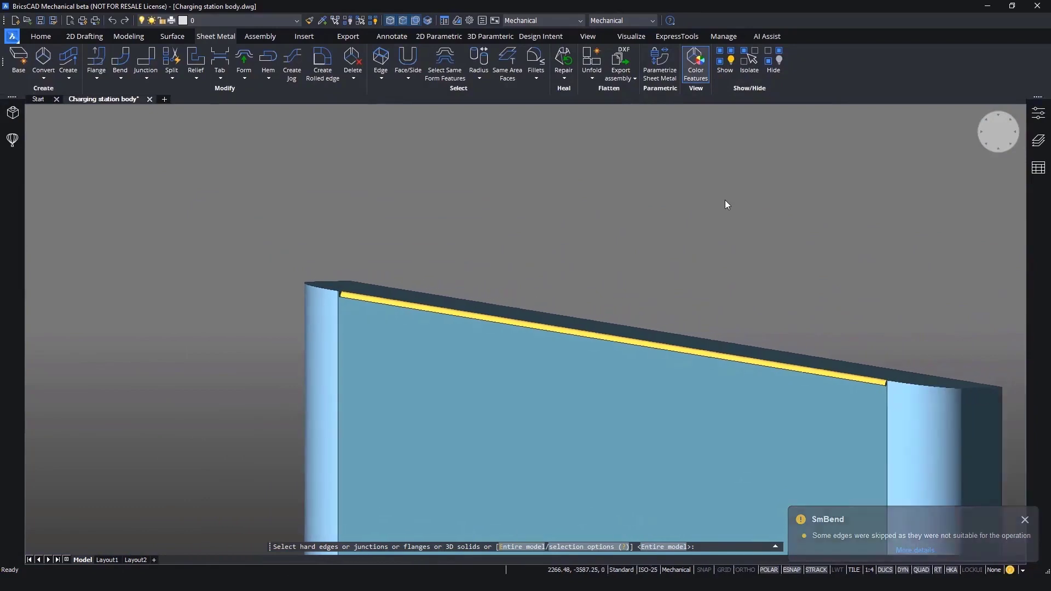
shift+middle_drag(725, 199, 676, 221)
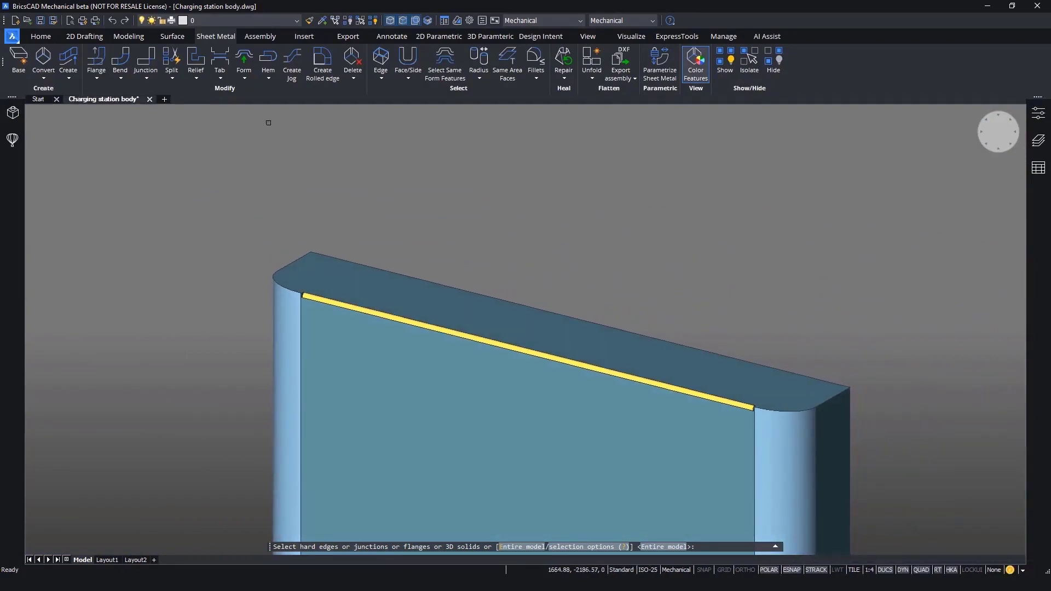
Create junctions along the remaining hard edges of the housing's sloped top flange.
click(144, 62)
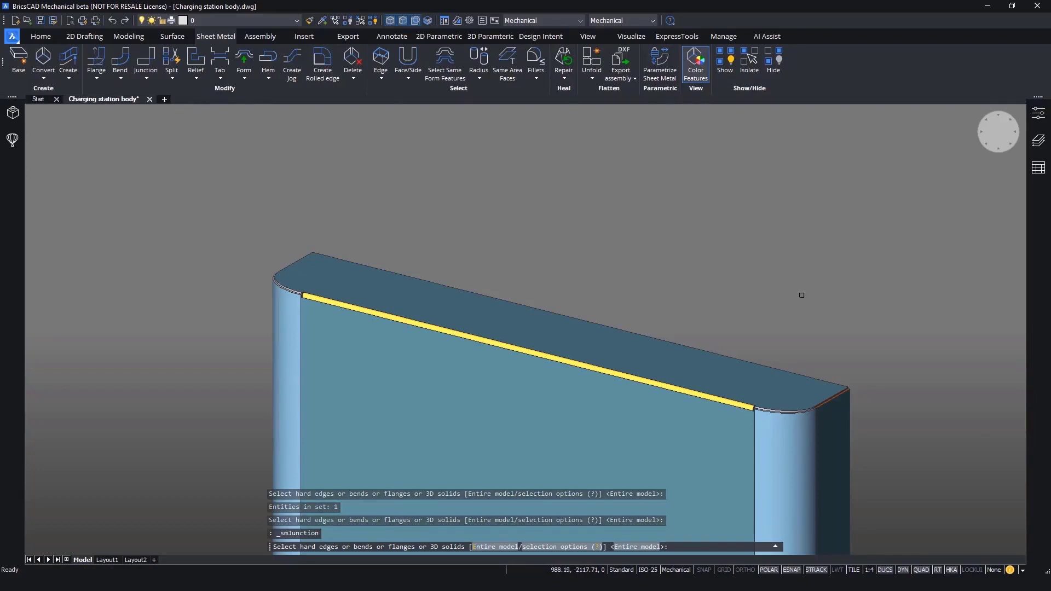
scroll(832, 310, up, 5)
scroll(850, 314, up, 5)
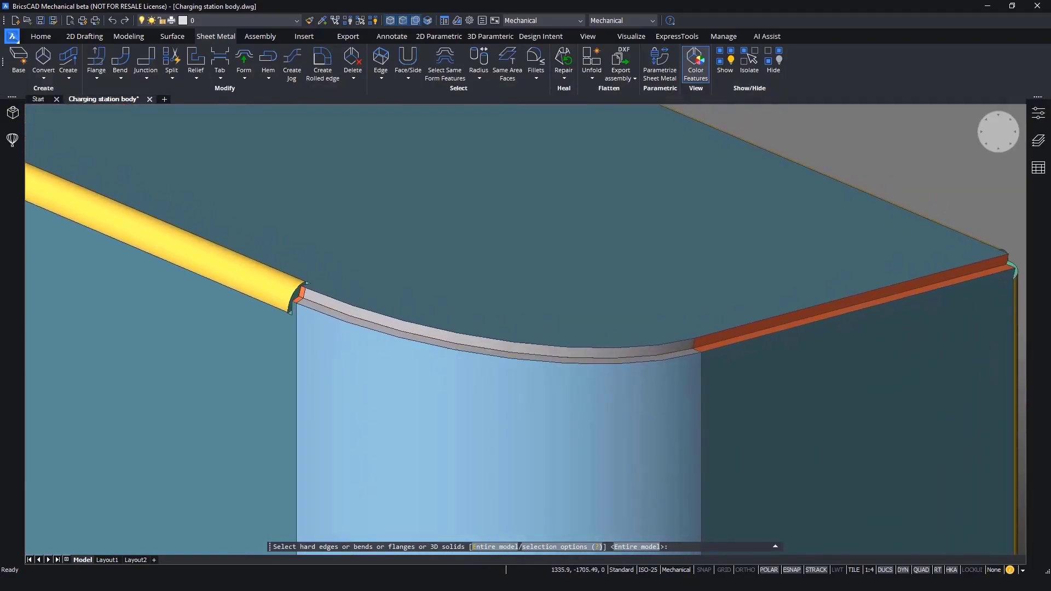
shift+middle_drag(926, 161, 519, 457)
scroll(494, 430, down, 8)
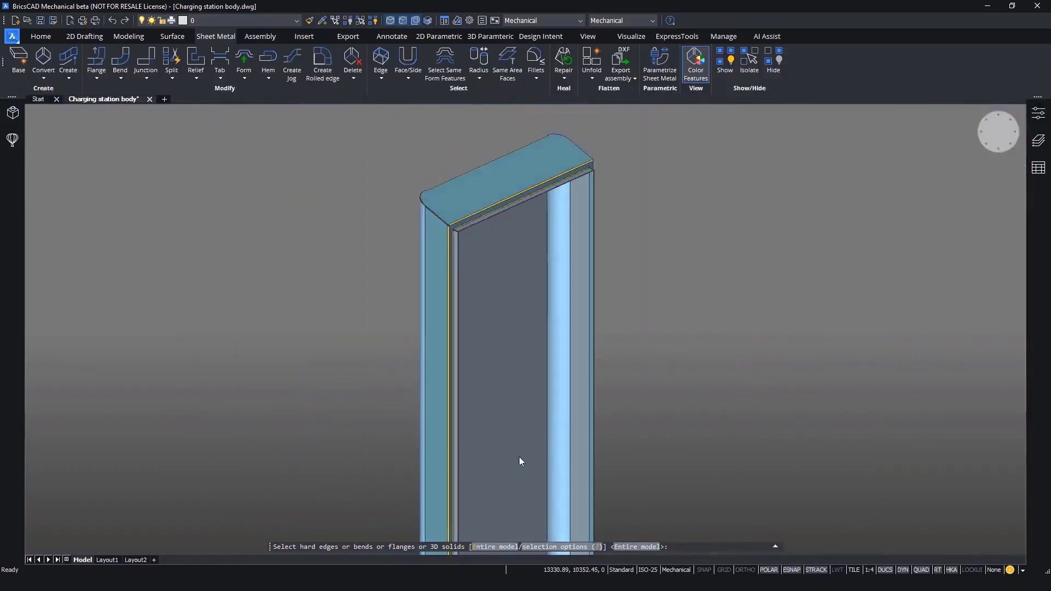
key(Return)
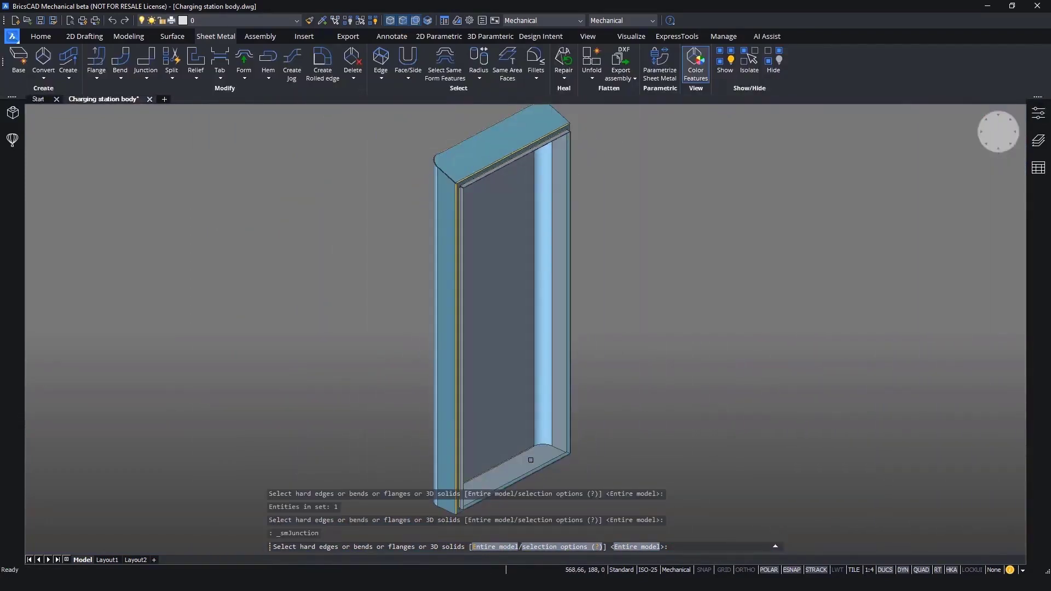
key(Escape)
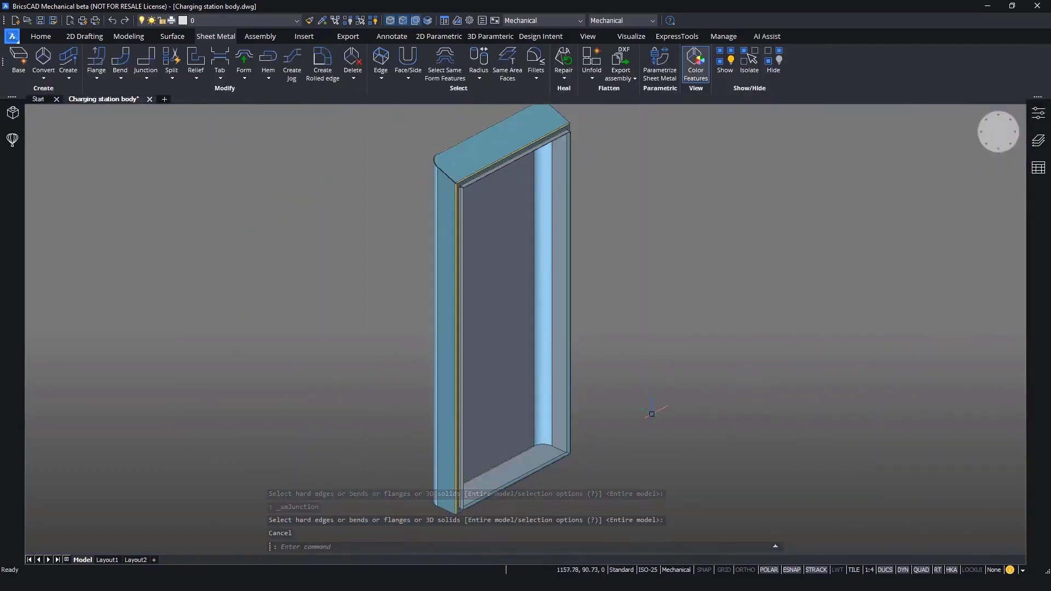
Try to unfold the rear housing starting from its large back flange.
click(597, 61)
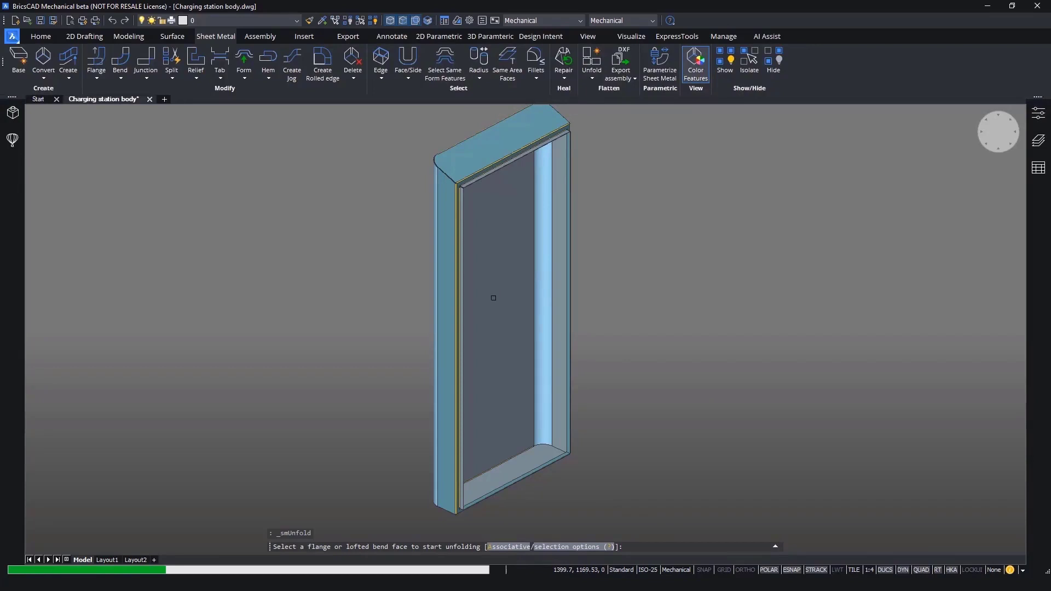
click(493, 298)
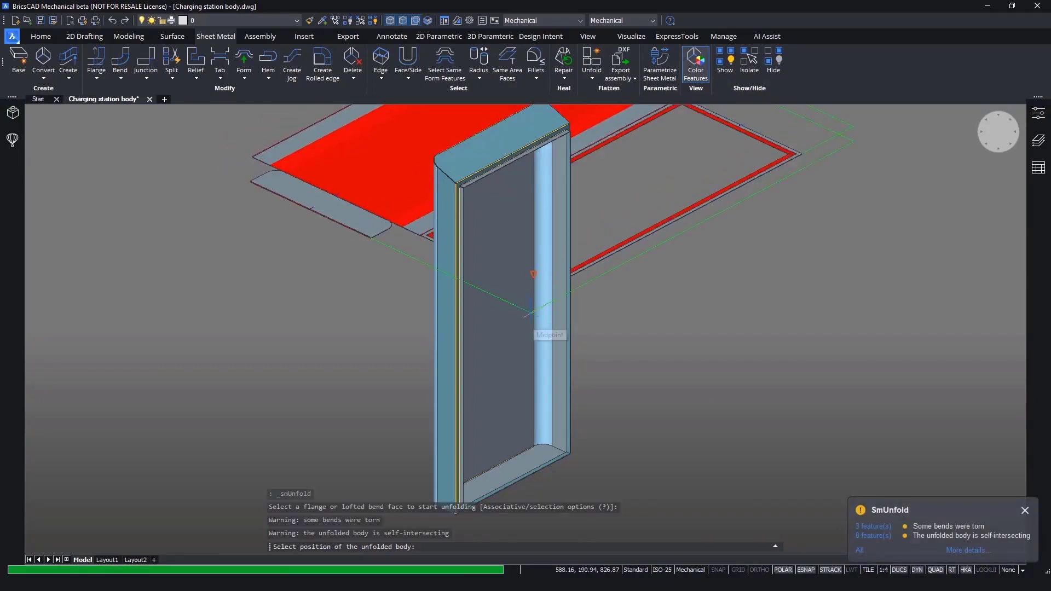
scroll(699, 398, down, 1)
middle_drag(699, 398, 535, 452)
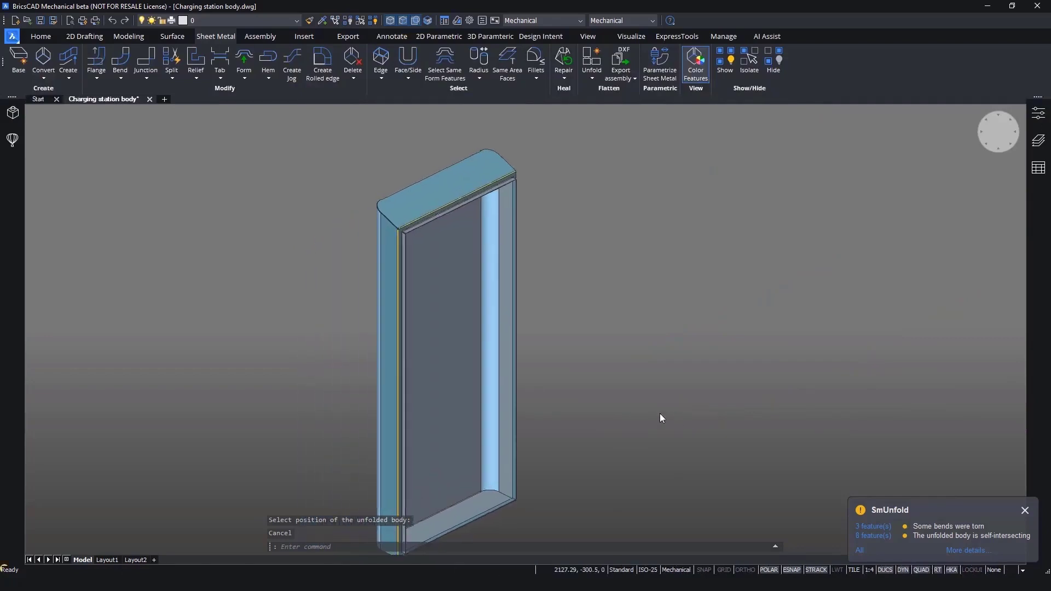
Split the front frame flange at its corners with Smart Split Propagate, starting from an inner corner vertex, and apply all suggested splits.
click(170, 76)
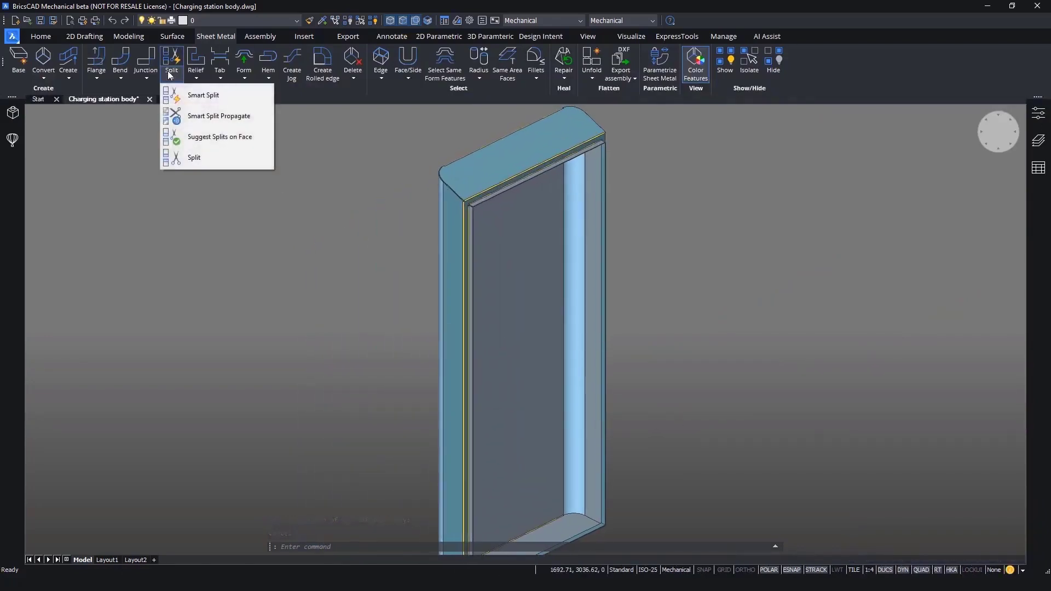
click(224, 116)
scroll(450, 217, up, 10)
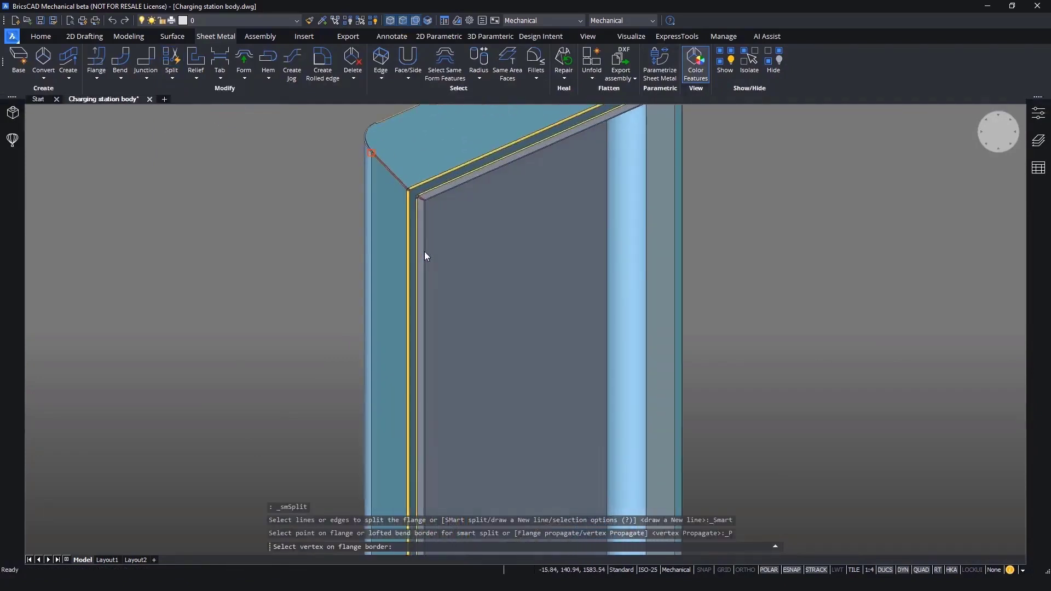
scroll(420, 324, up, 5)
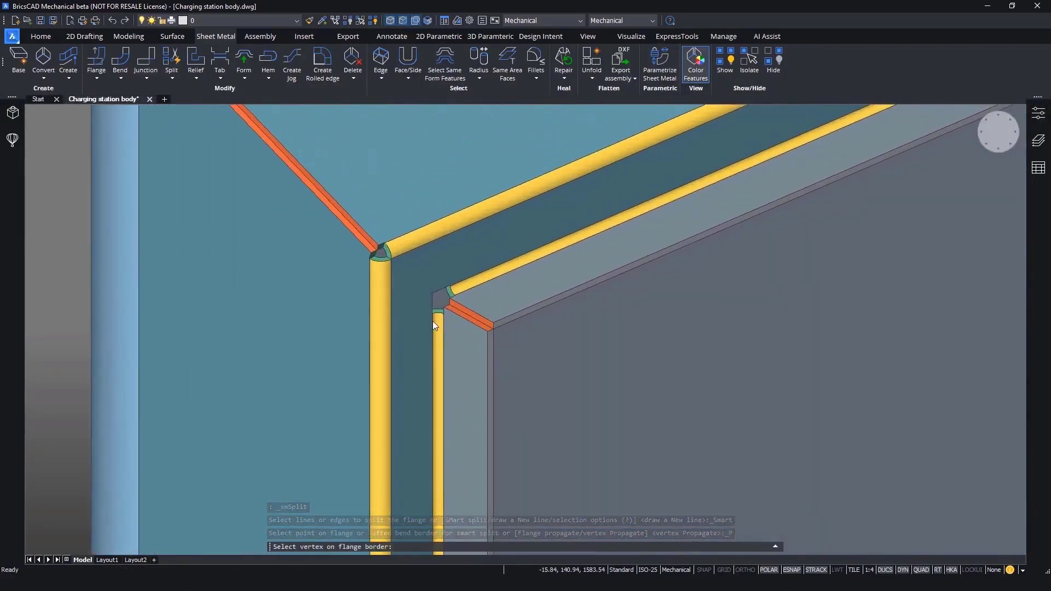
click(430, 307)
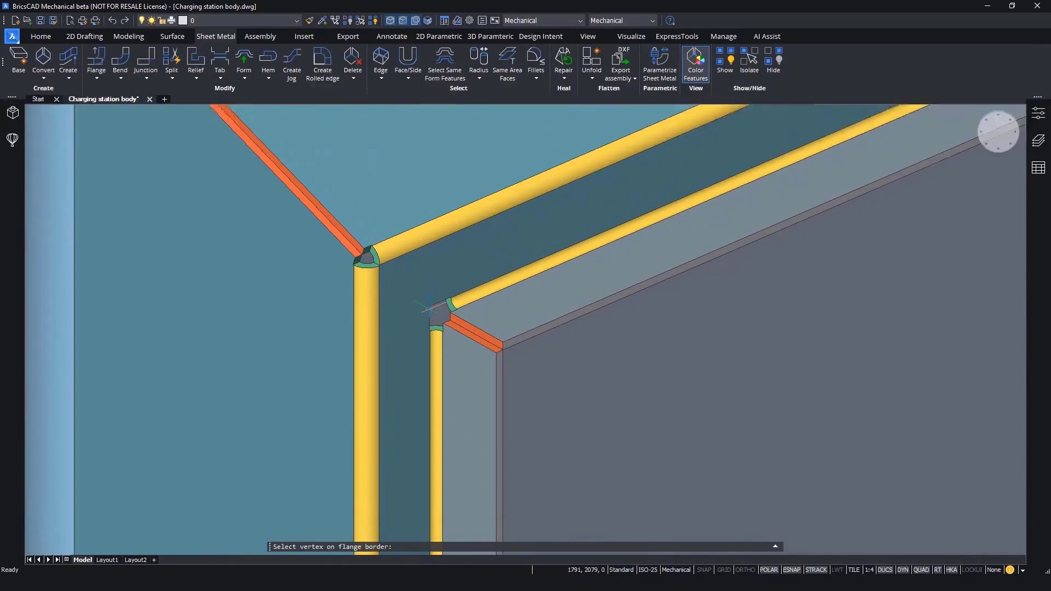
shift+middle_drag(429, 308, 311, 332)
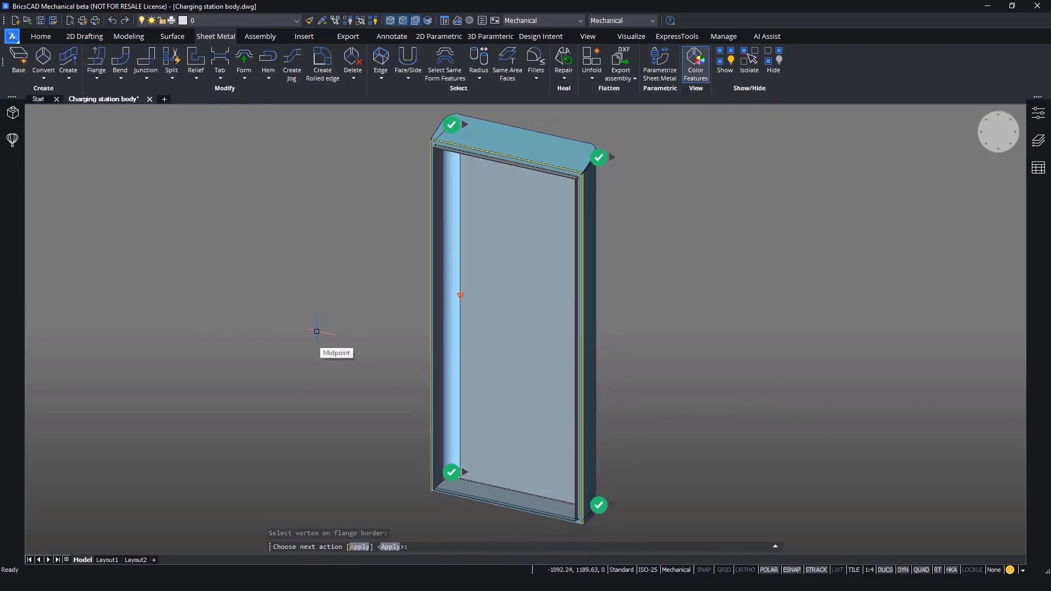
key(Return)
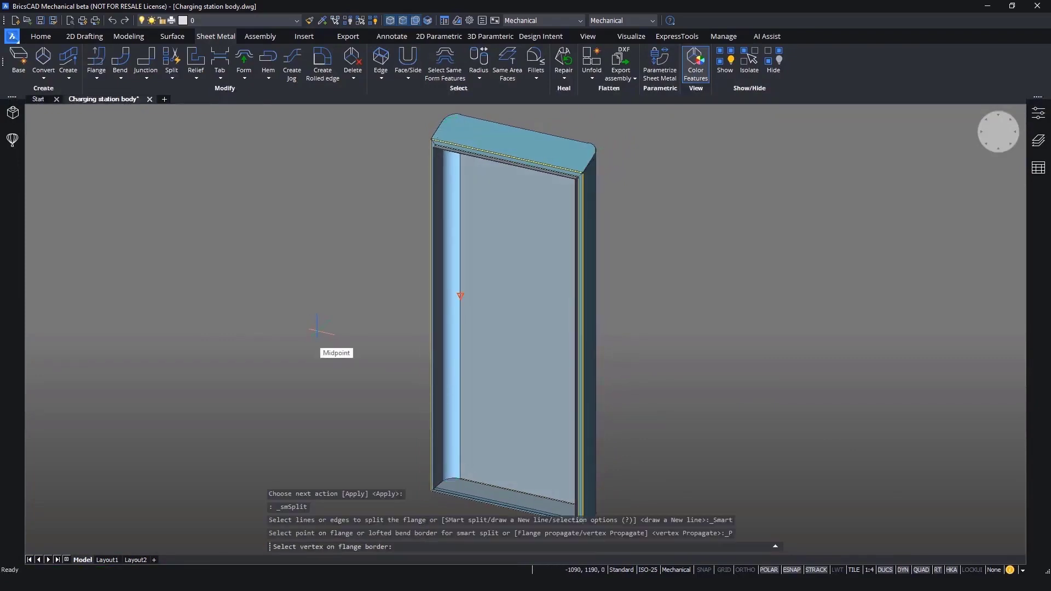
scroll(318, 331, up, 10)
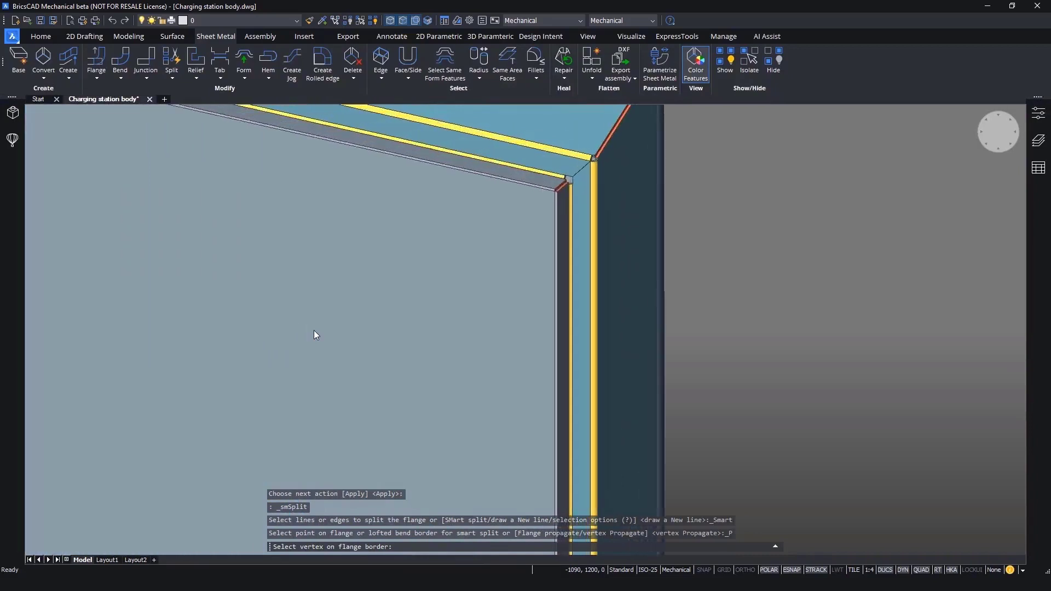
scroll(314, 330, up, 10)
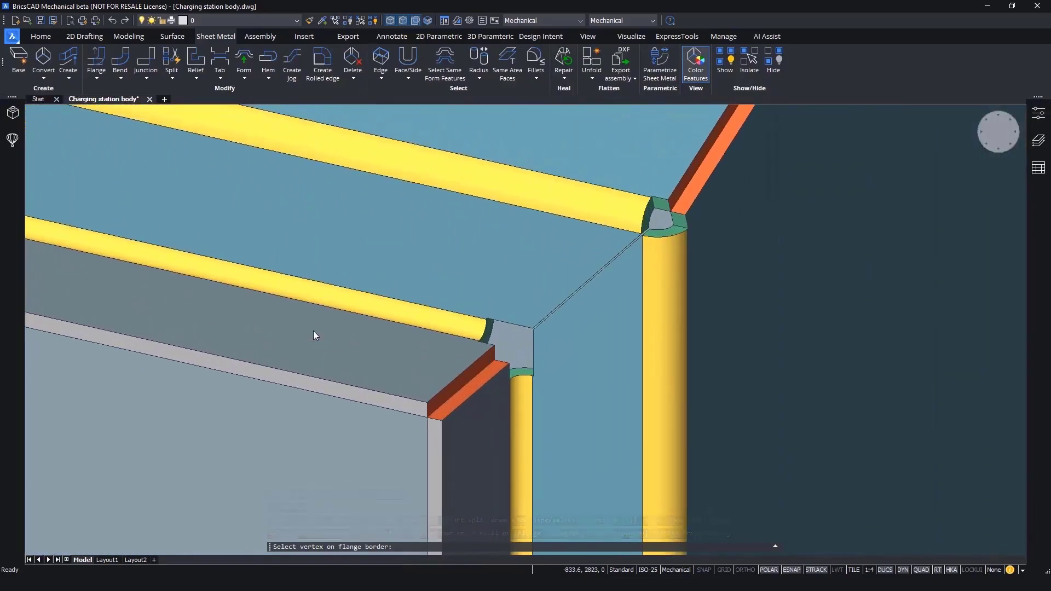
scroll(313, 334, up, 6)
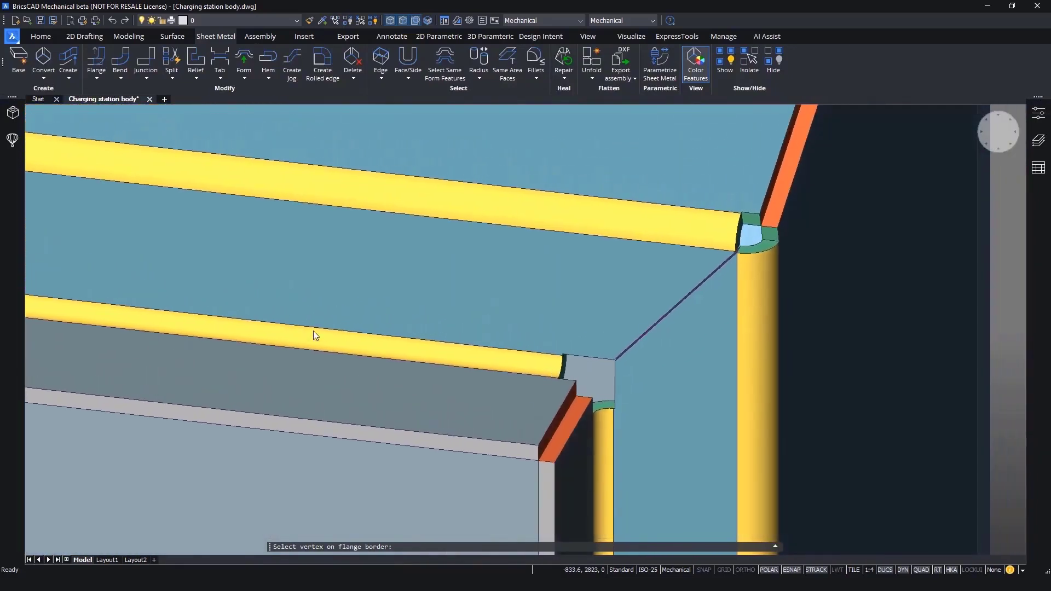
Unfold the rear housing starting from its large back flange and place the flat pattern beside the body.
scroll(313, 331, down, 5)
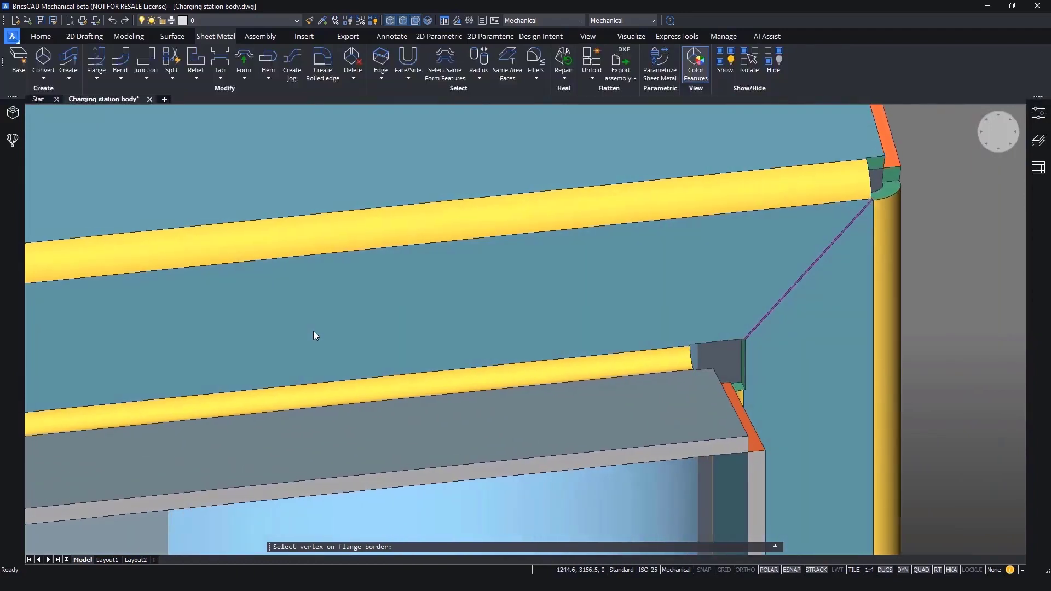
click(591, 60)
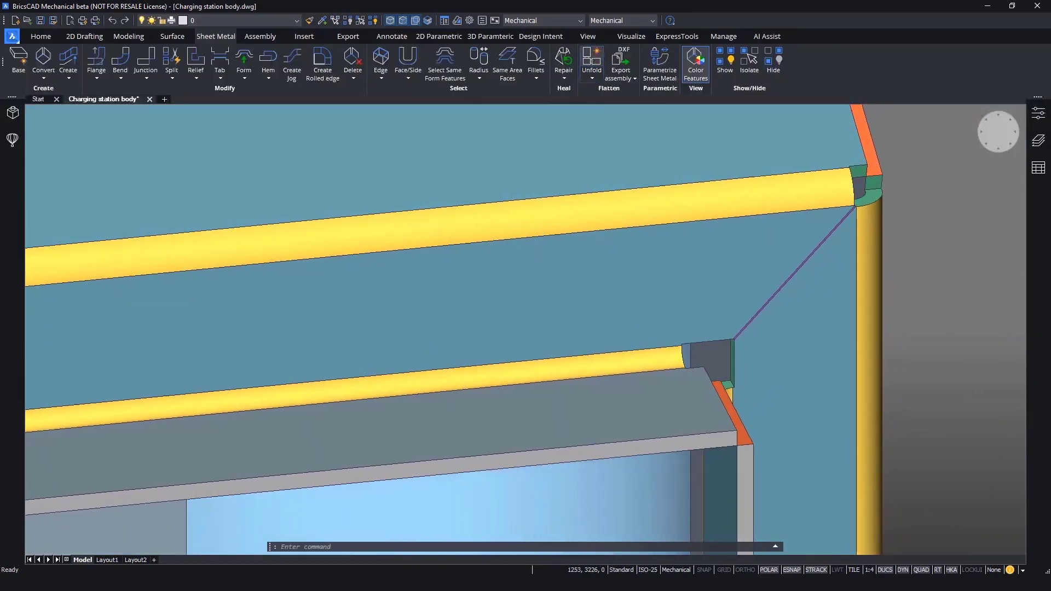
scroll(604, 218, down, 6)
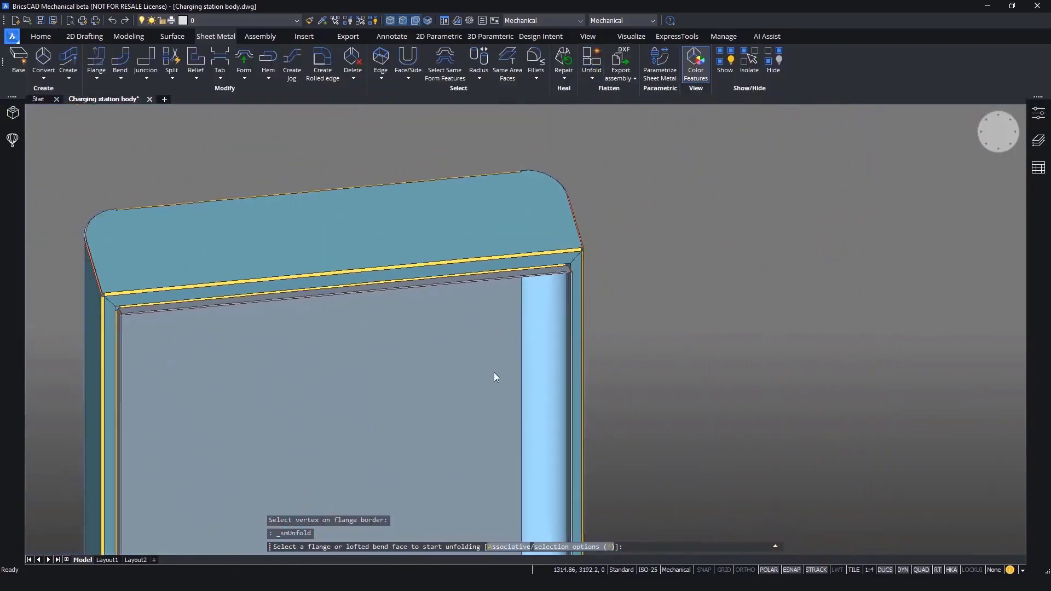
scroll(494, 372, down, 6)
click(463, 351)
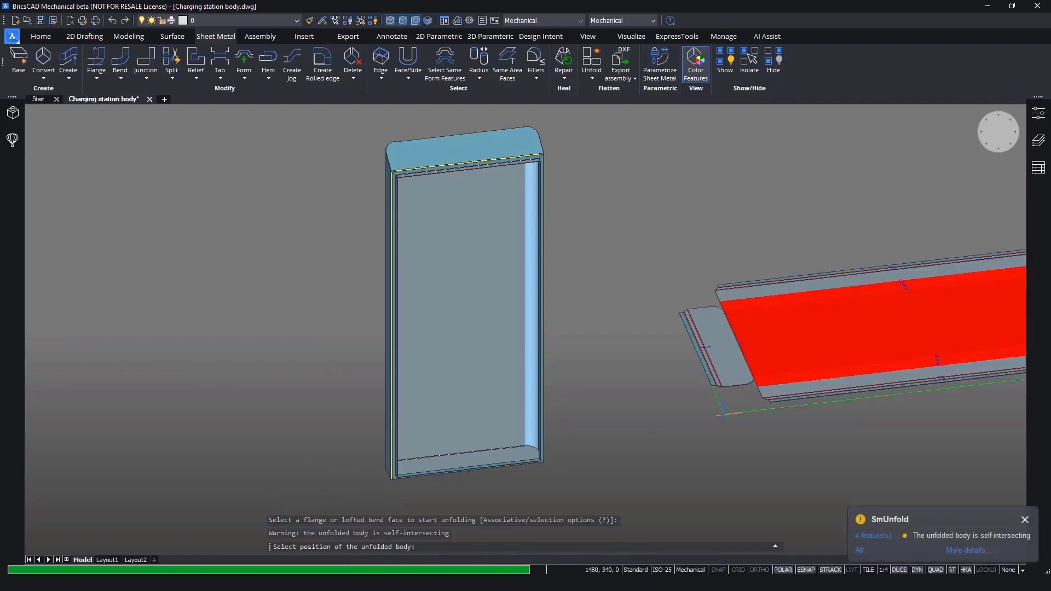
middle_drag(651, 428, 483, 441)
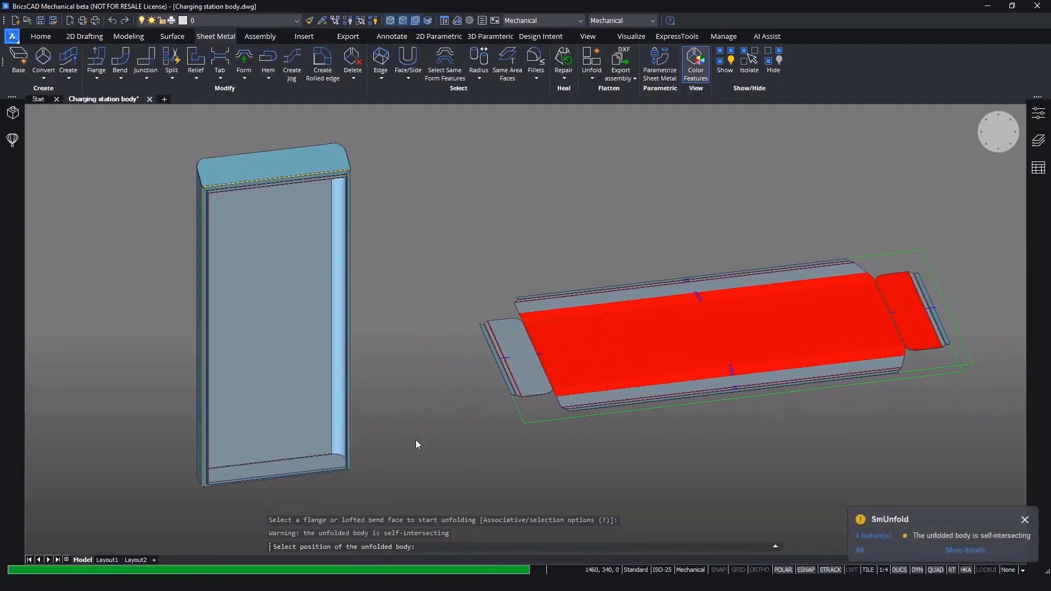
click(414, 441)
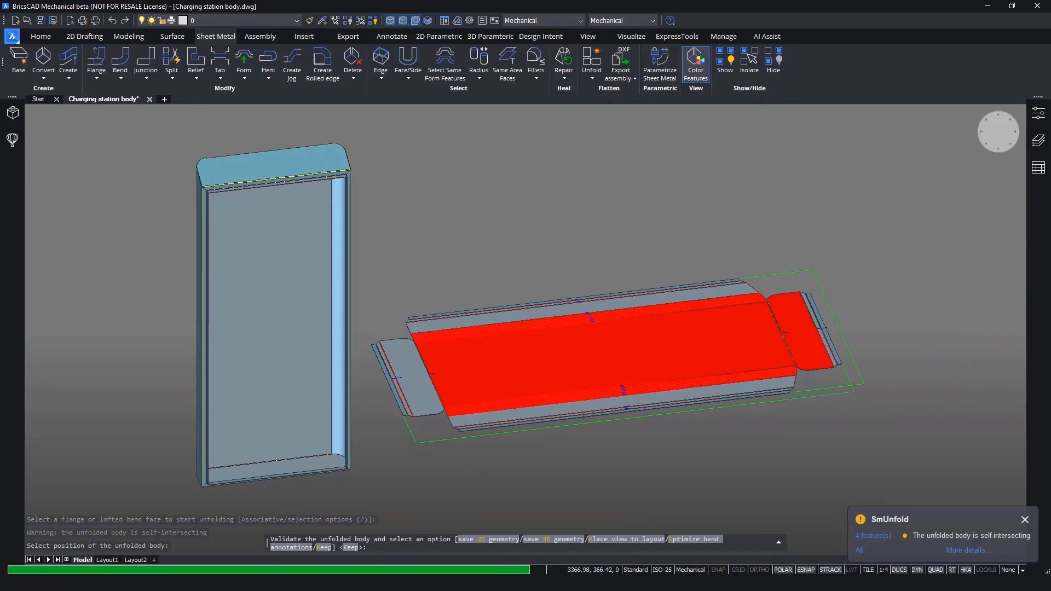
Examine the flat pattern's corner at the end of the bend between the back and sloped top flanges, and discard the unfolding.
scroll(925, 350, up, 5)
scroll(954, 370, up, 8)
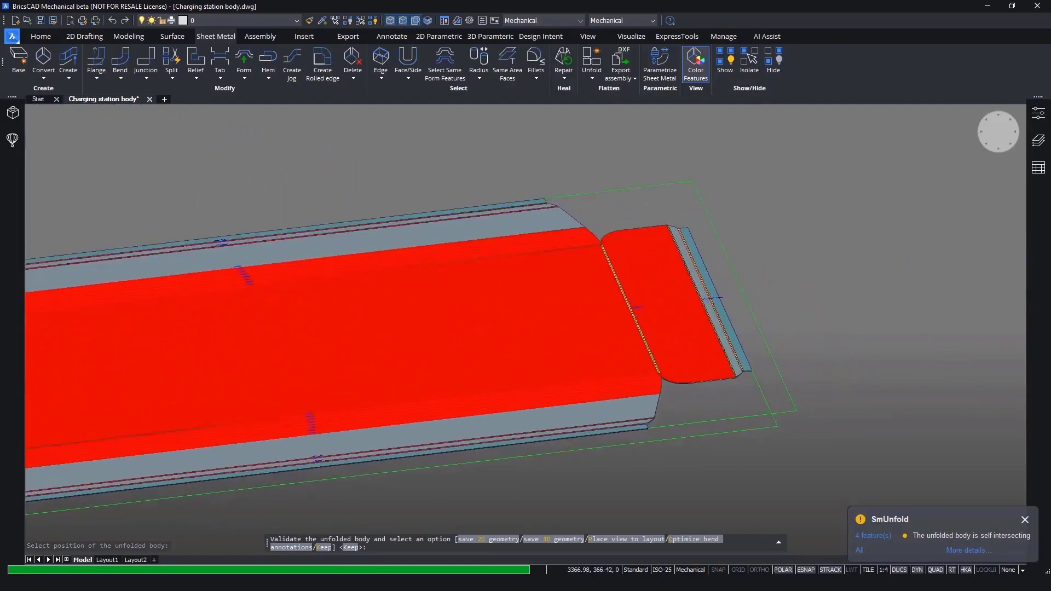
scroll(726, 500, up, 8)
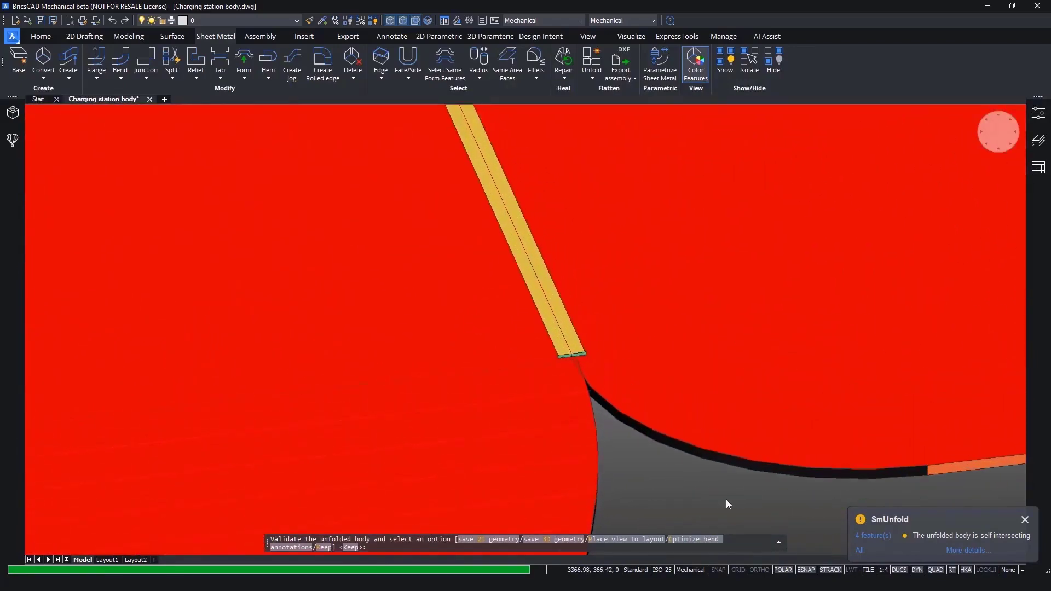
scroll(616, 506, up, 8)
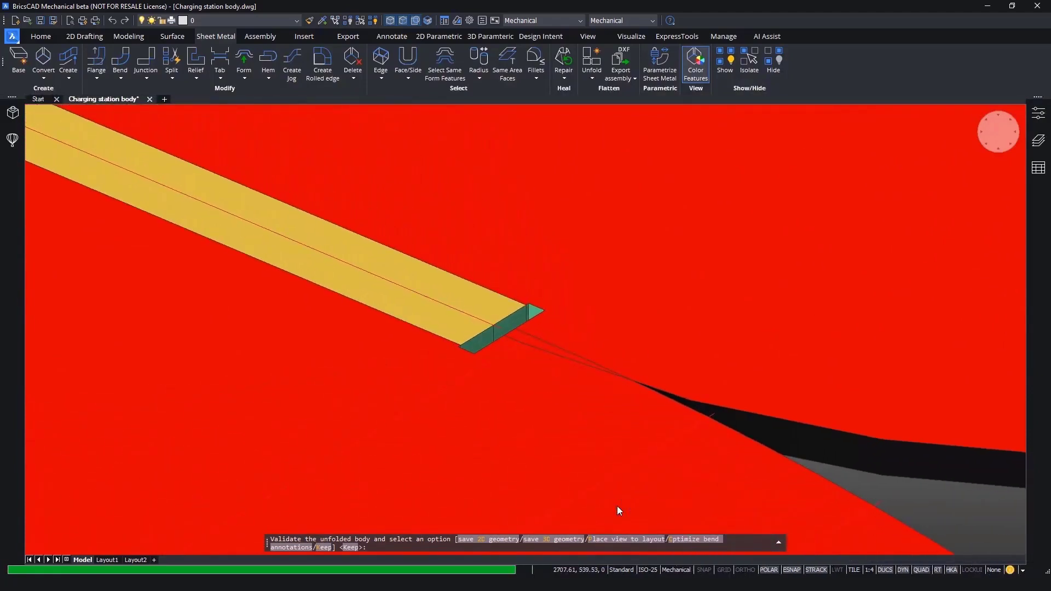
scroll(552, 366, up, 5)
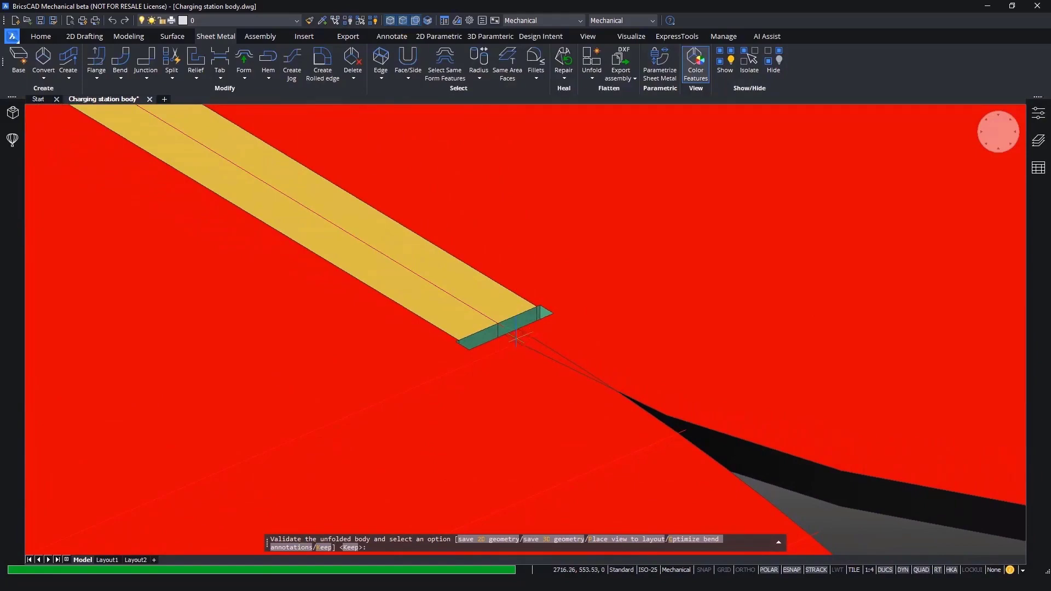
scroll(522, 347, down, 10)
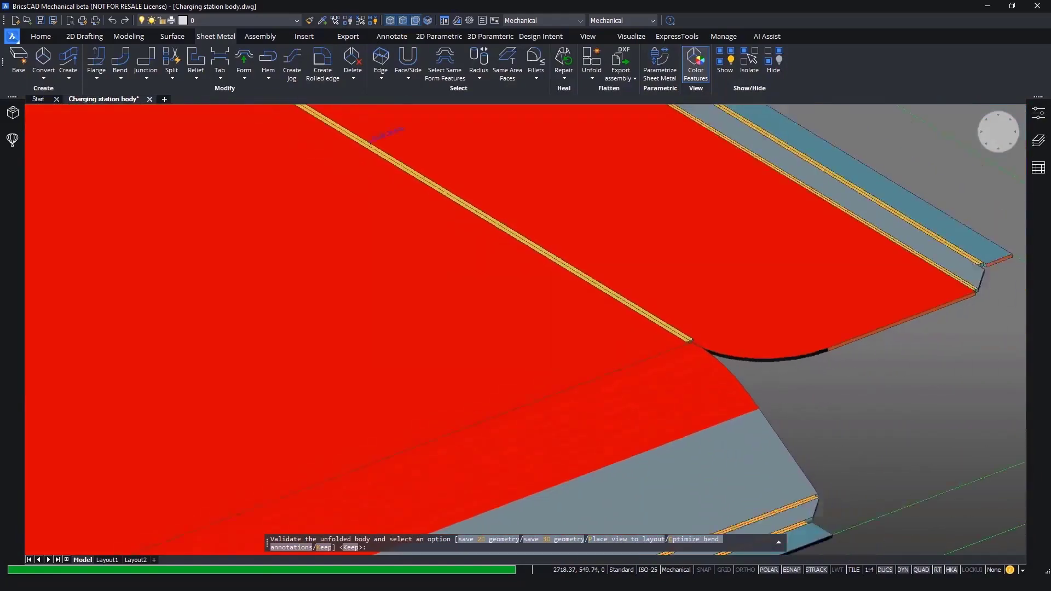
scroll(748, 323, down, 5)
key(Escape)
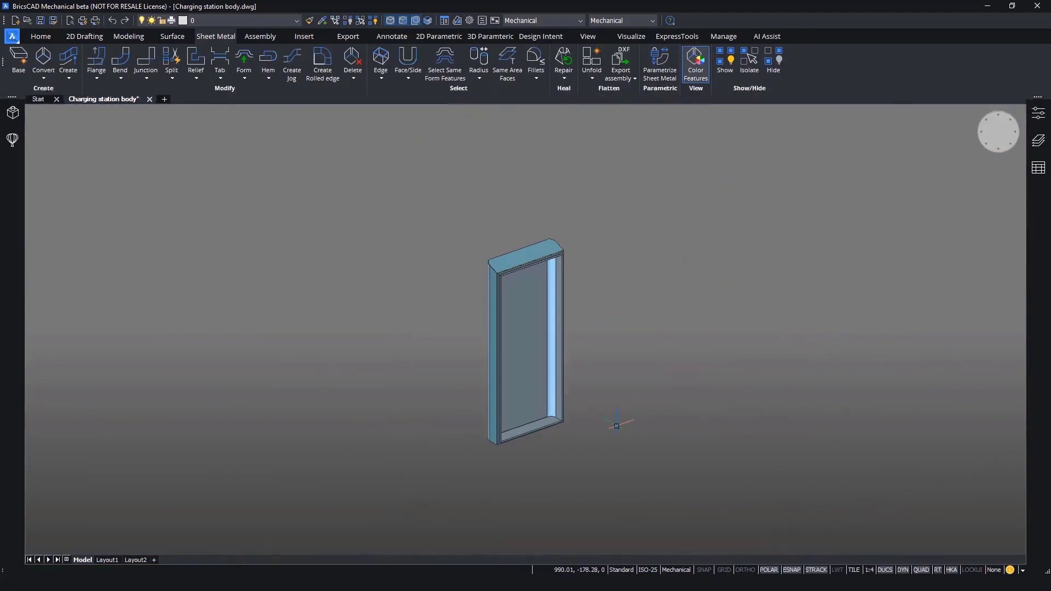
Dissolve the small junction between the end of the sloped top's bend and the rounded corner, using the Mechanical Browser's feature list.
scroll(628, 372, up, 1)
scroll(629, 369, up, 8)
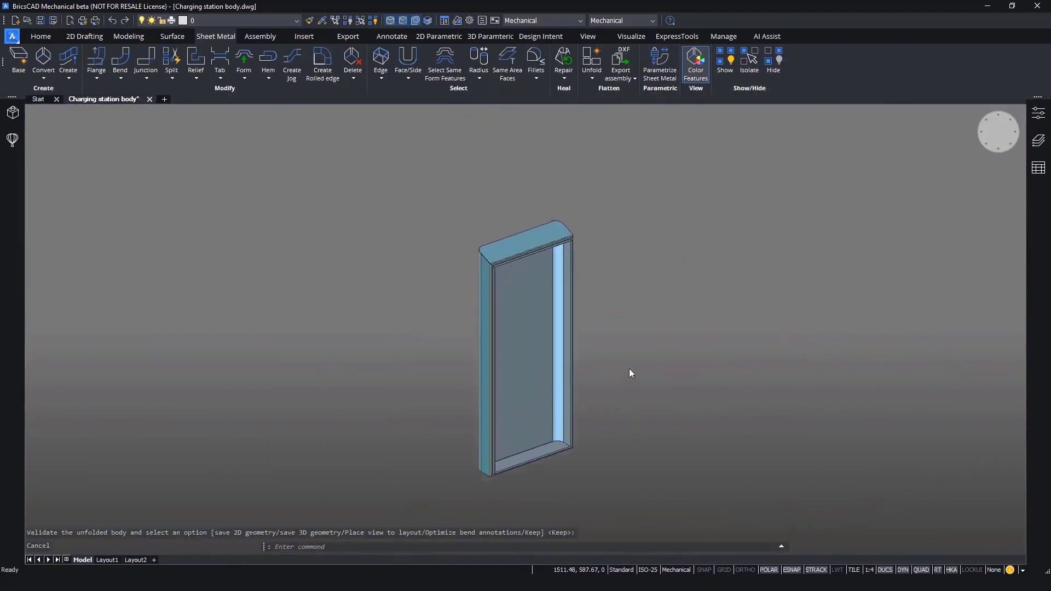
shift+middle_drag(628, 369, 784, 415)
scroll(784, 415, up, 3)
scroll(766, 419, up, 5)
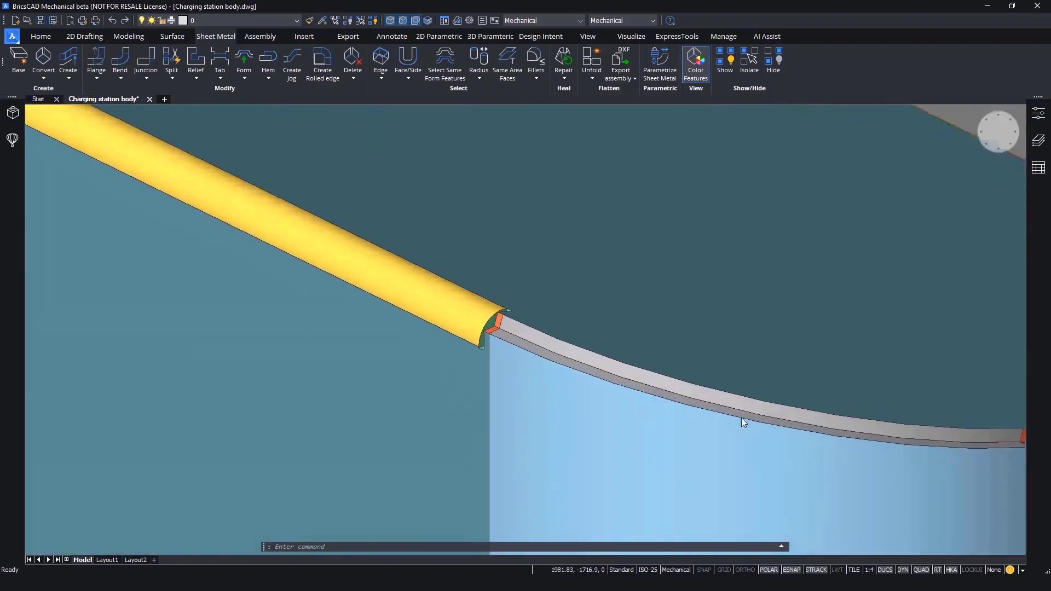
mouse_move(472, 320)
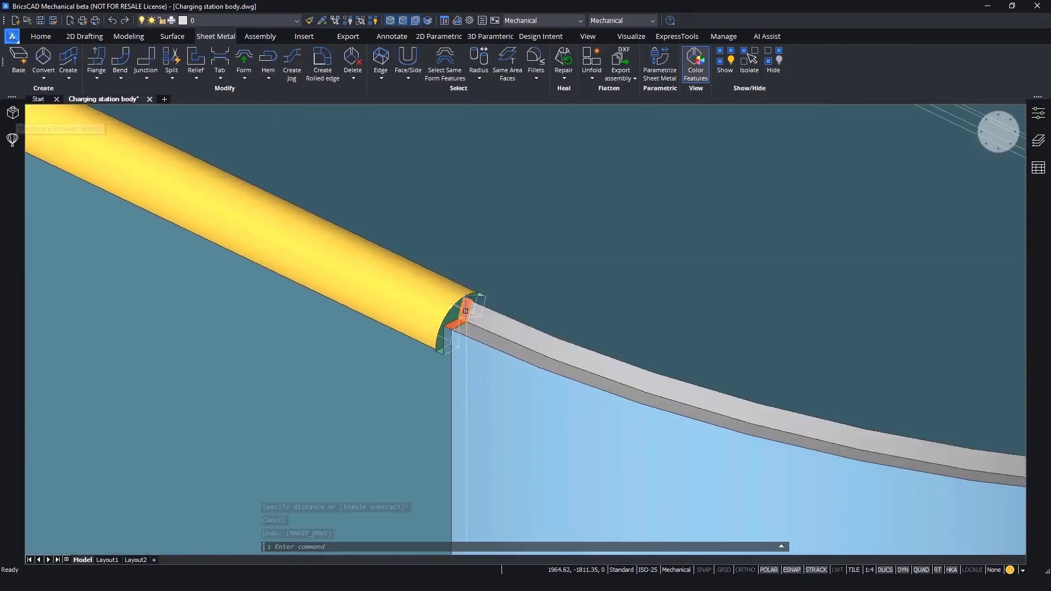
click(12, 112)
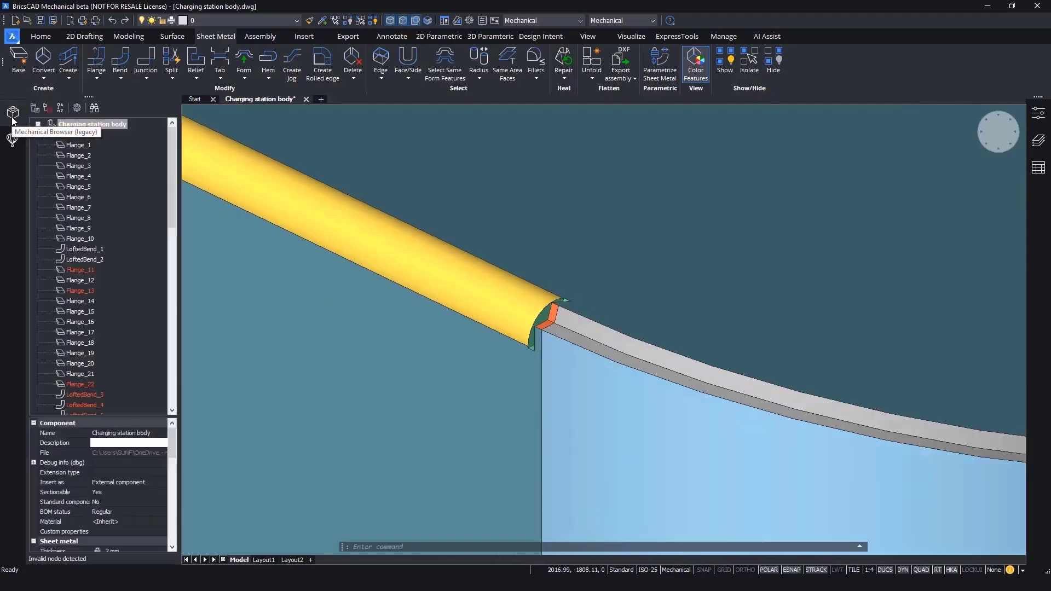
scroll(103, 341, down, 15)
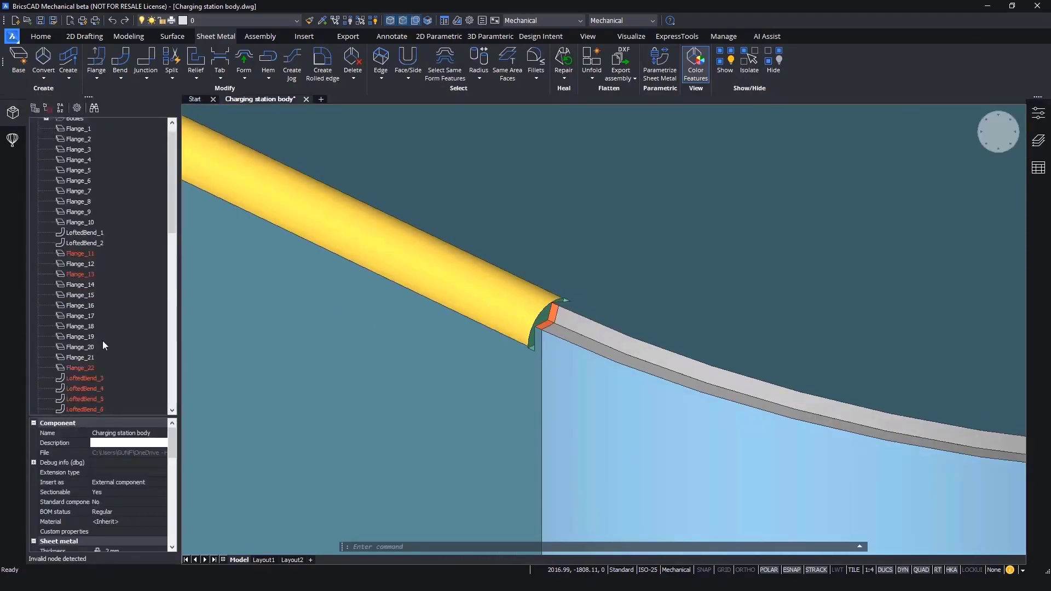
scroll(103, 341, down, 4)
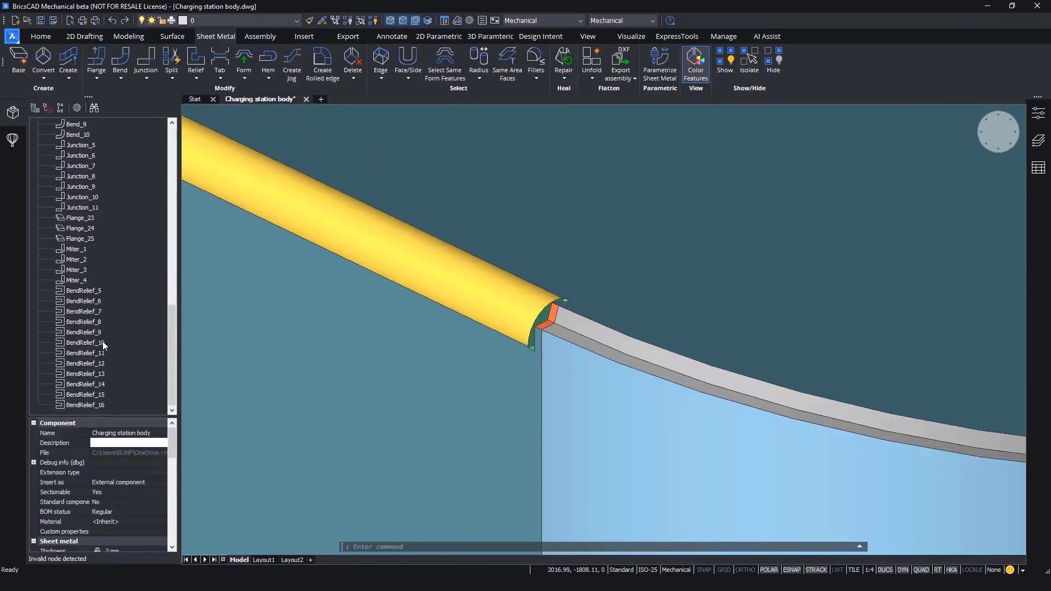
click(554, 313)
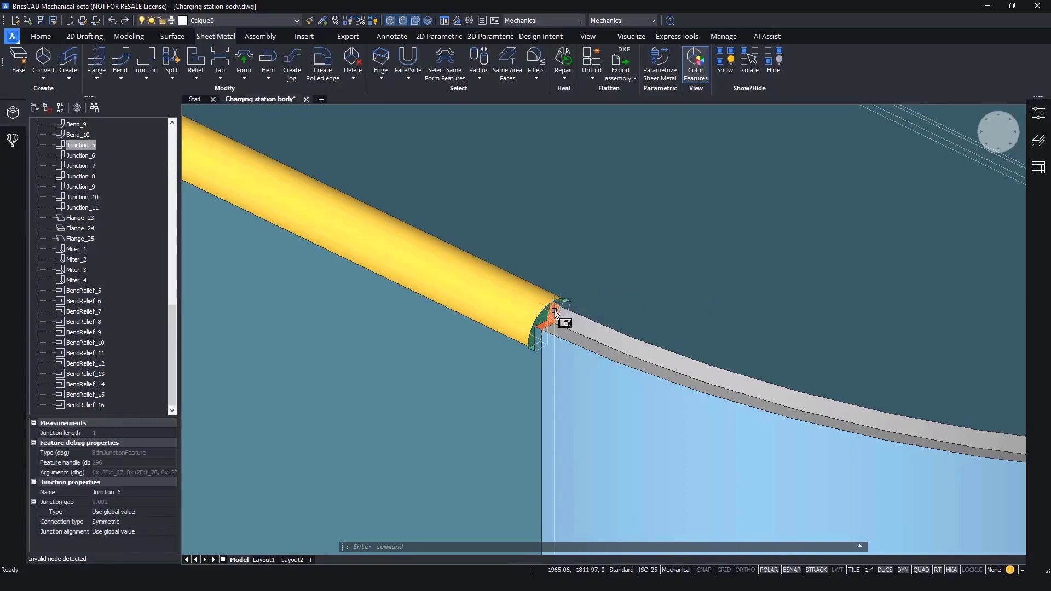
click(86, 147)
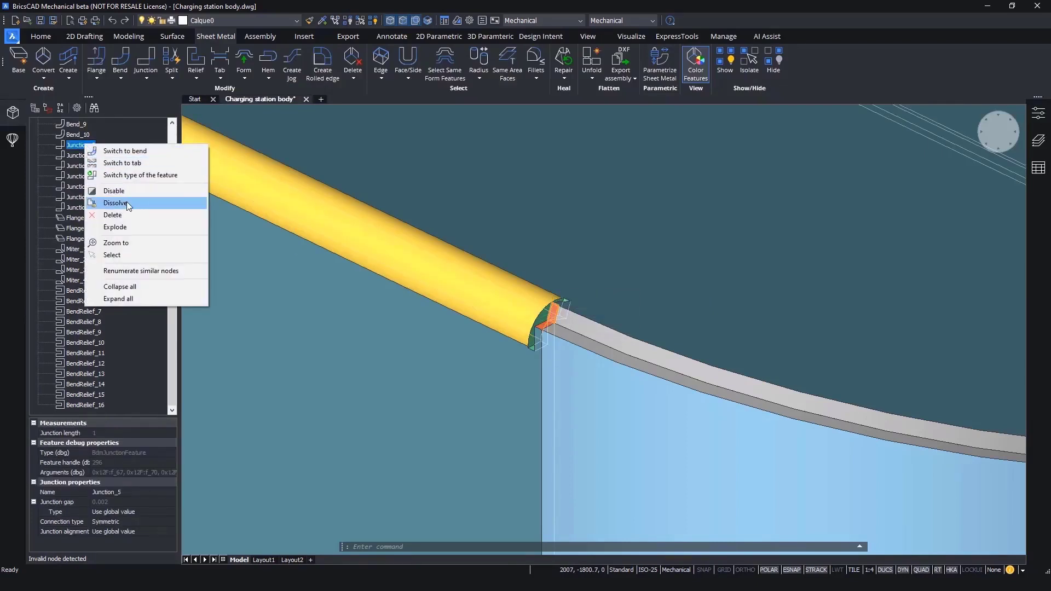
click(129, 206)
Push/Pull the thin edge face of the sloped top flange at the opposite rounded corner, beside the bend's end, by 2 mm.
scroll(876, 400, down, 7)
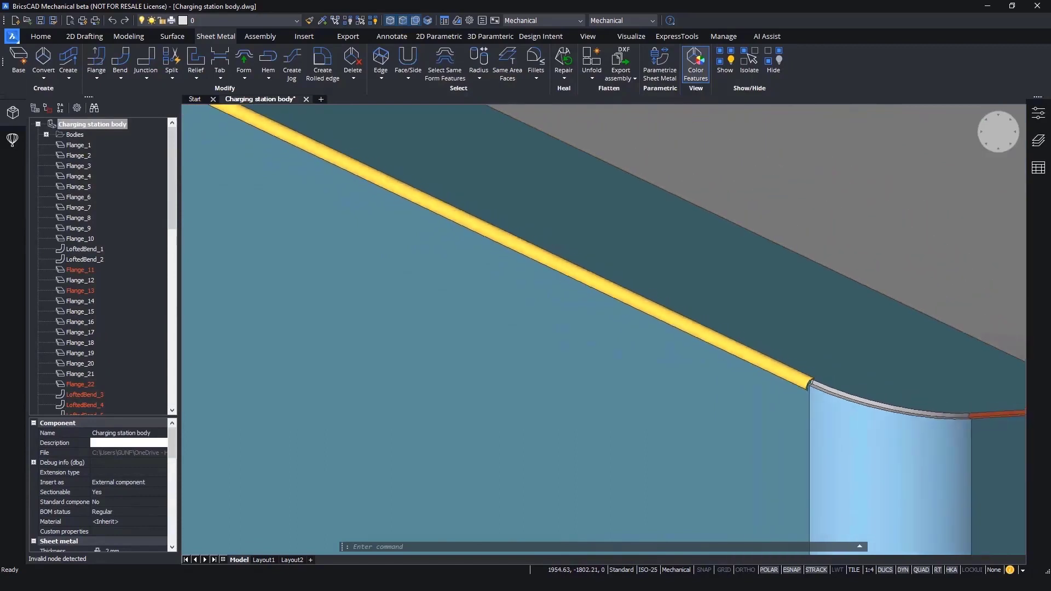
scroll(436, 336, down, 4)
scroll(436, 336, up, 5)
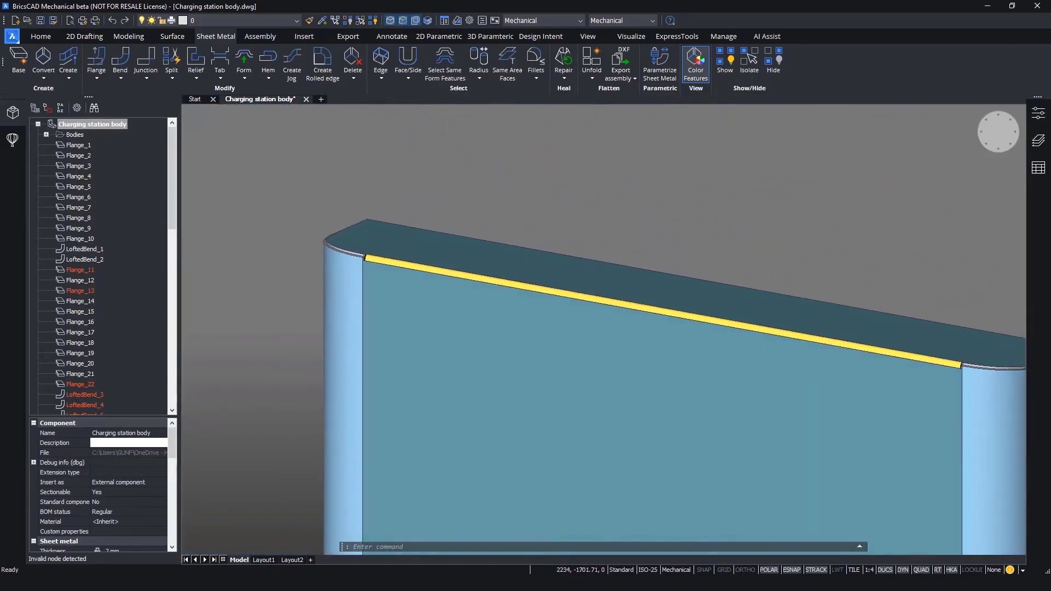
scroll(370, 283, up, 8)
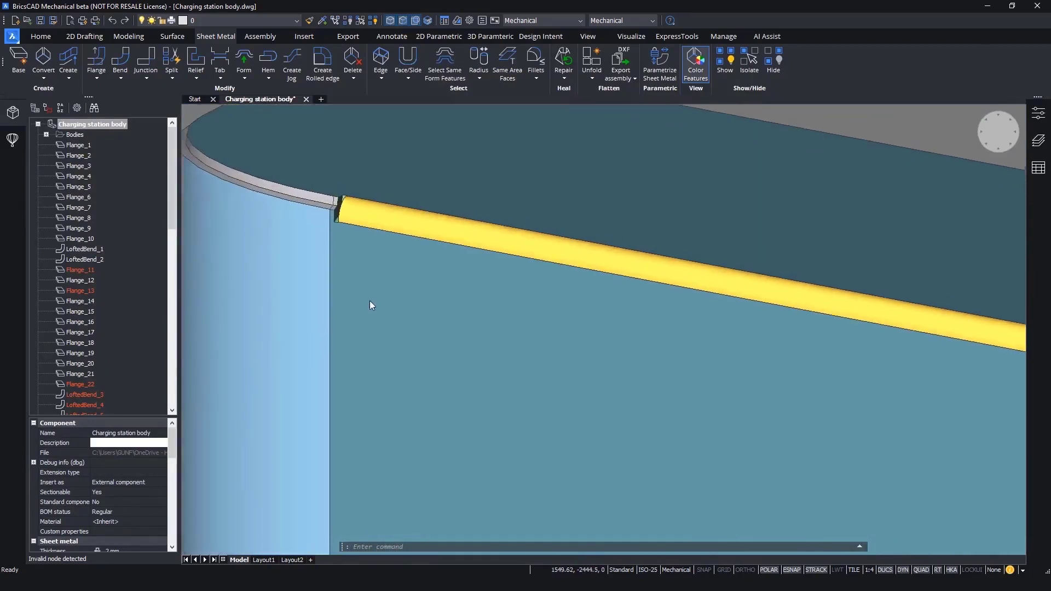
scroll(372, 308, up, 2)
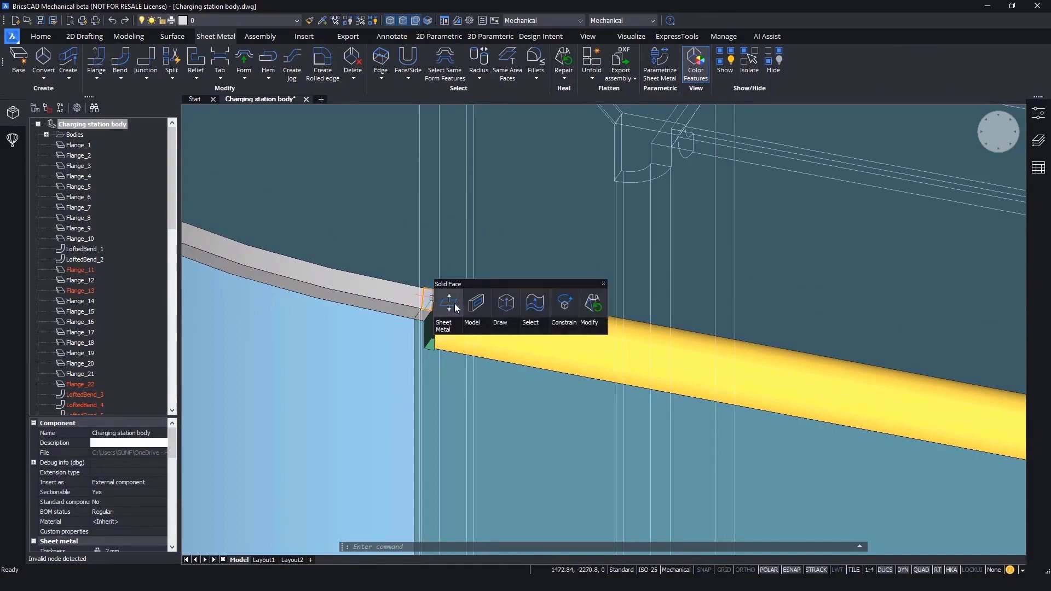
click(455, 300)
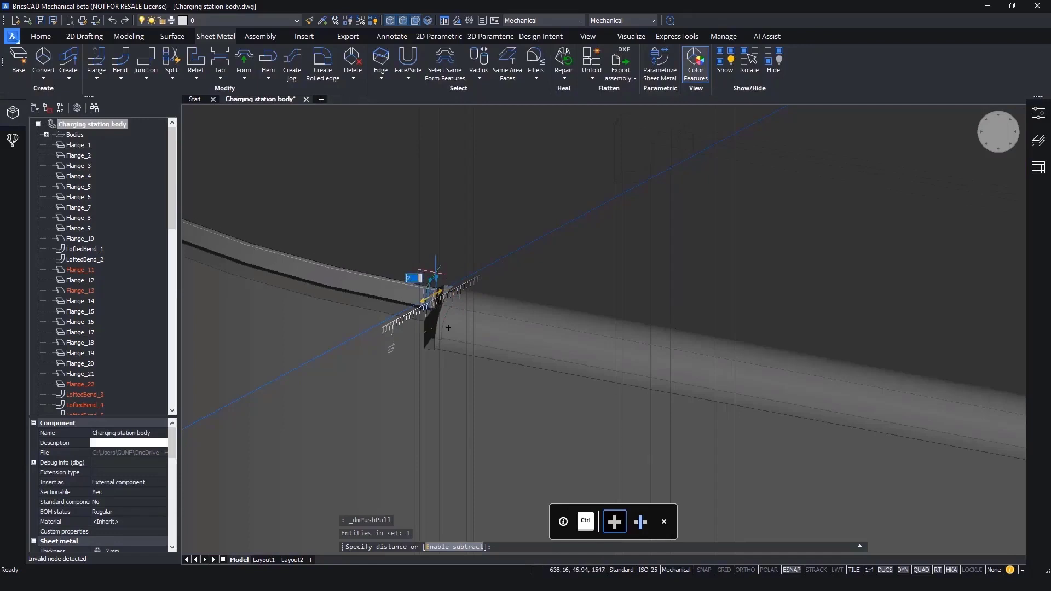
key(Return)
scroll(370, 326, up, 6)
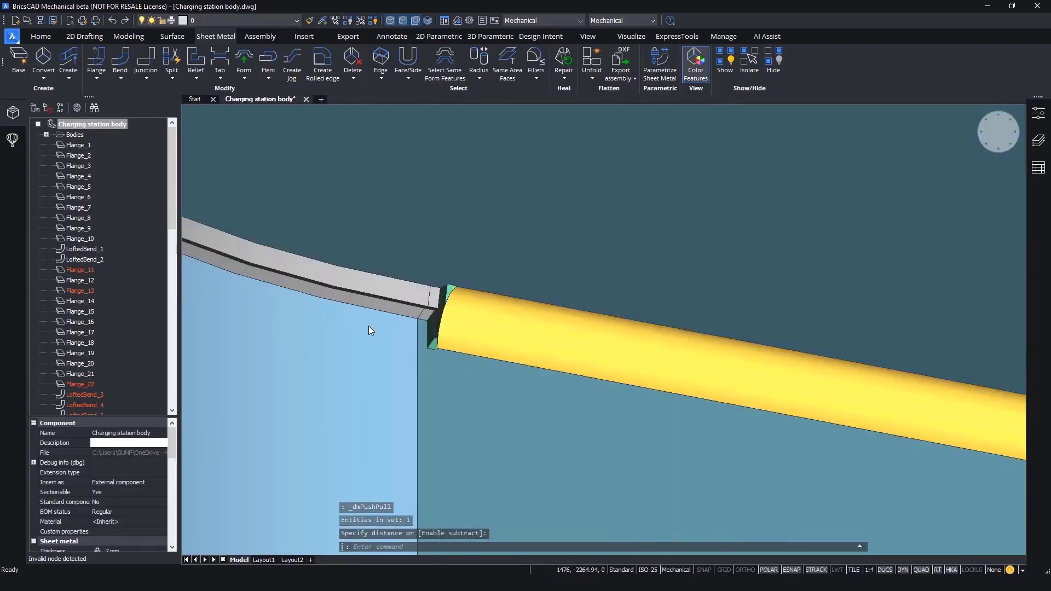
Inspect the gaps at the rounded corners, then unfold the housing again from its back flange and place the flat pattern beside it.
scroll(372, 325, down, 6)
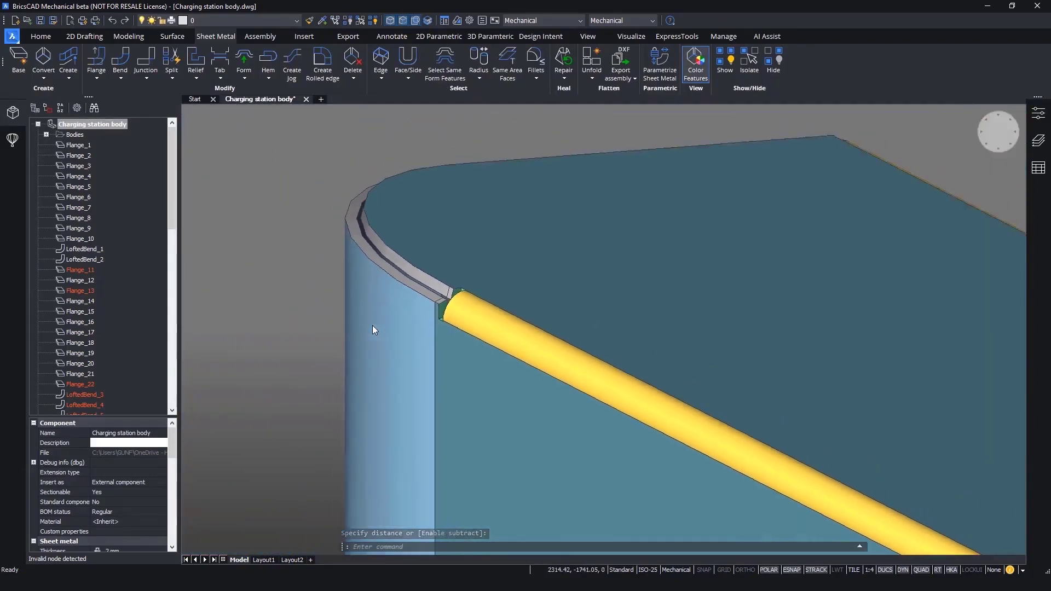
scroll(564, 378, up, 7)
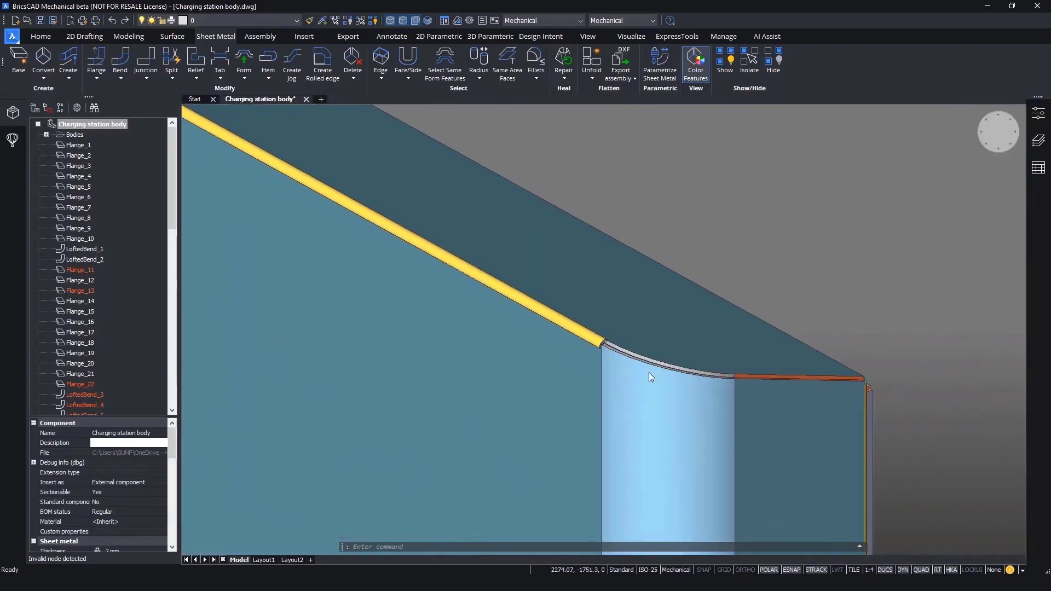
shift+middle_drag(541, 425, 540, 425)
scroll(541, 425, down, 10)
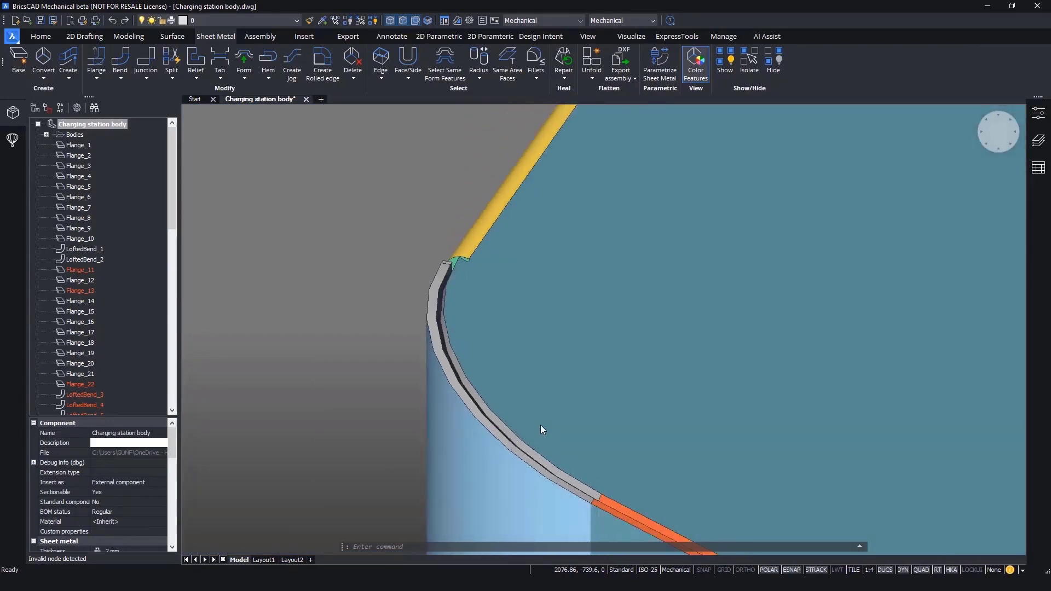
scroll(540, 425, down, 2)
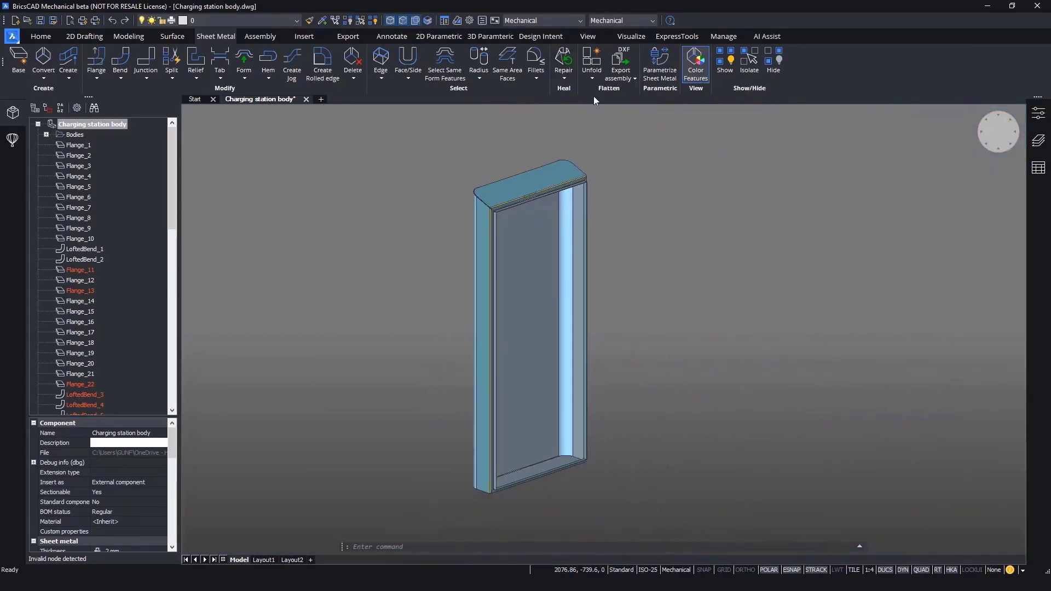
click(516, 307)
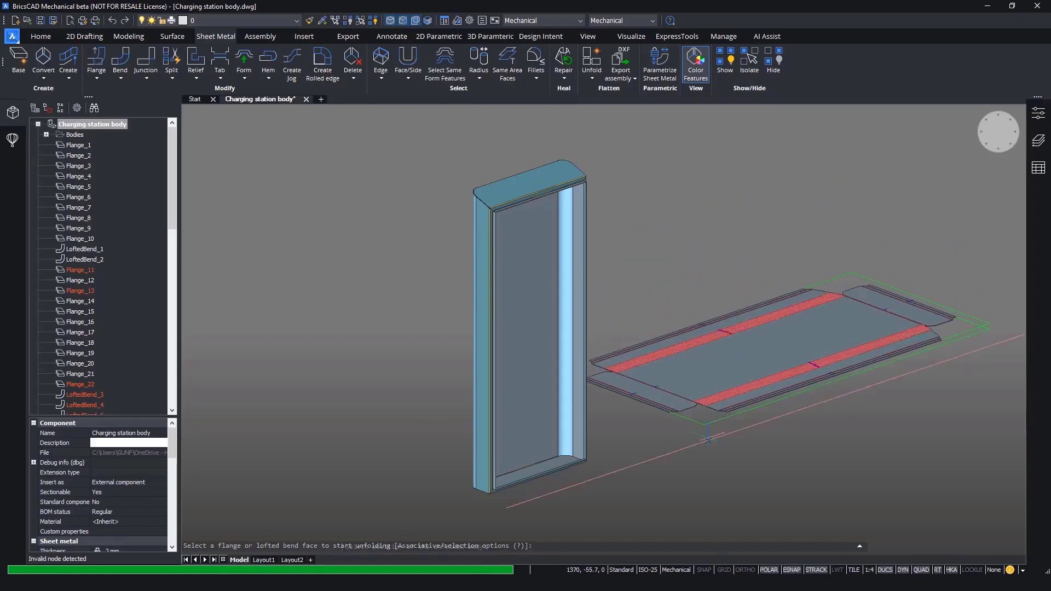
click(726, 447)
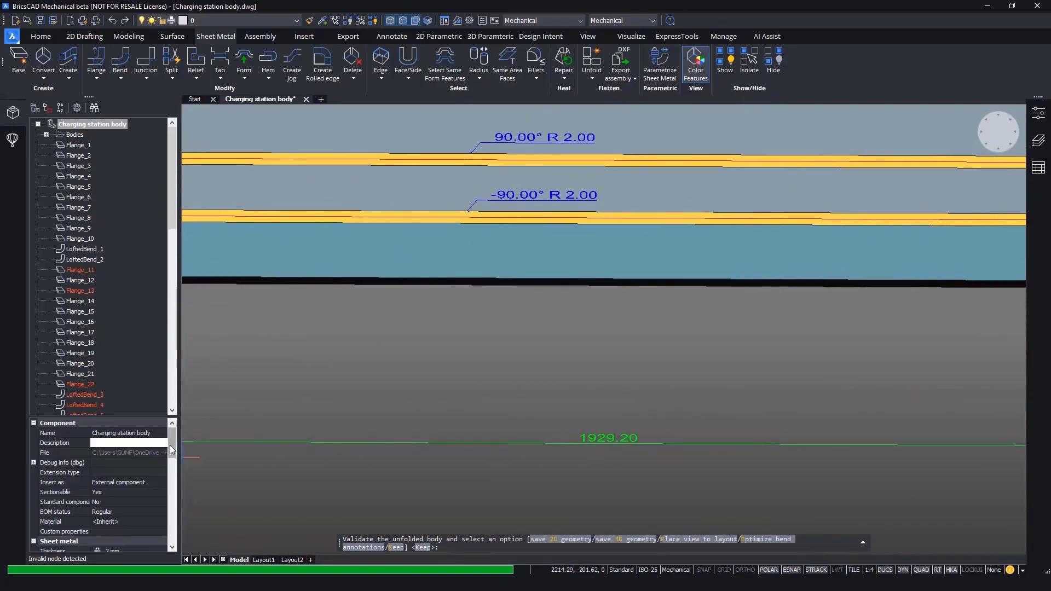
Check the component's unfolding settings, including the default K-factor, and show all hidden charging station bodies again.
drag(172, 447, 170, 527)
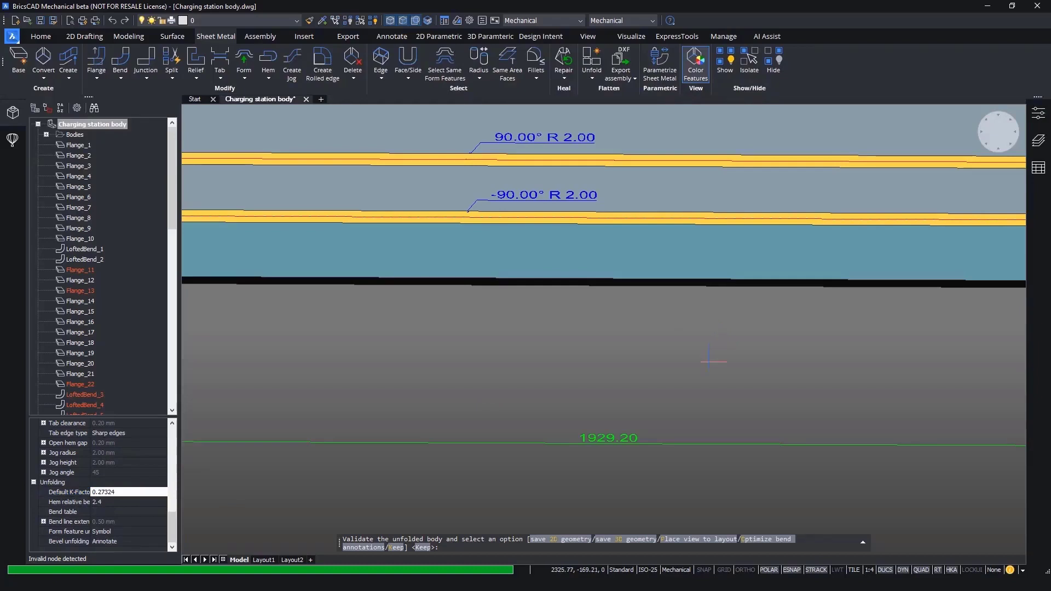
key(Escape)
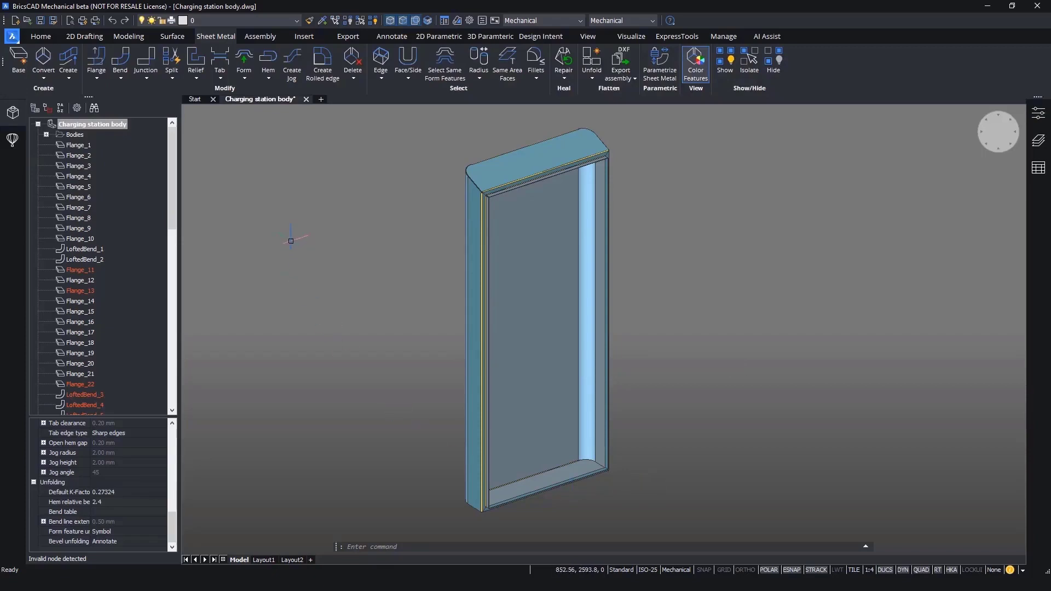
click(376, 22)
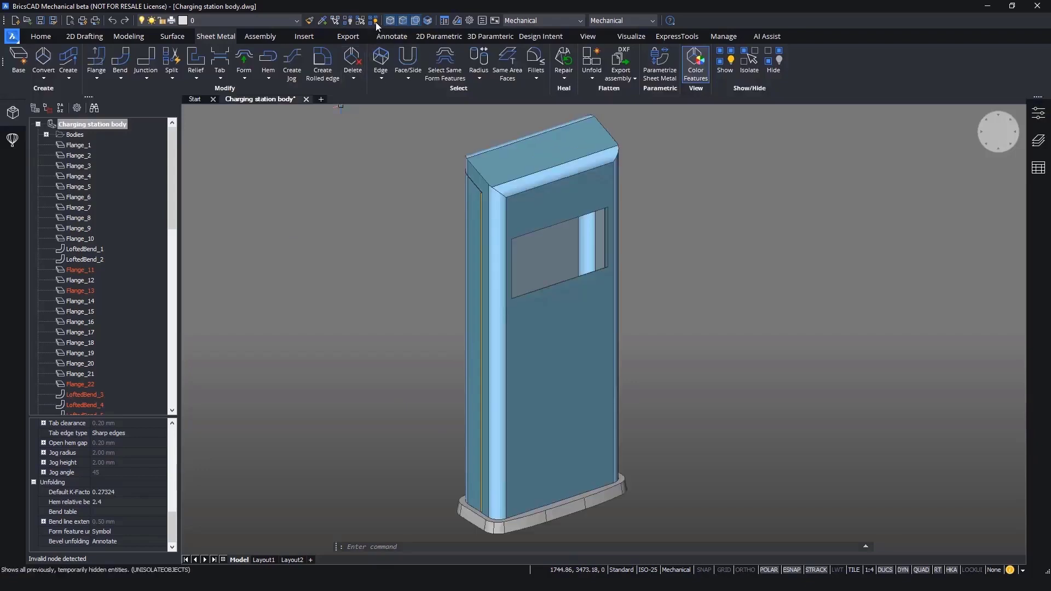
Isolate the front body with the display cutout and turn the hard edges of its stepped rear rim into bends.
click(513, 202)
click(529, 207)
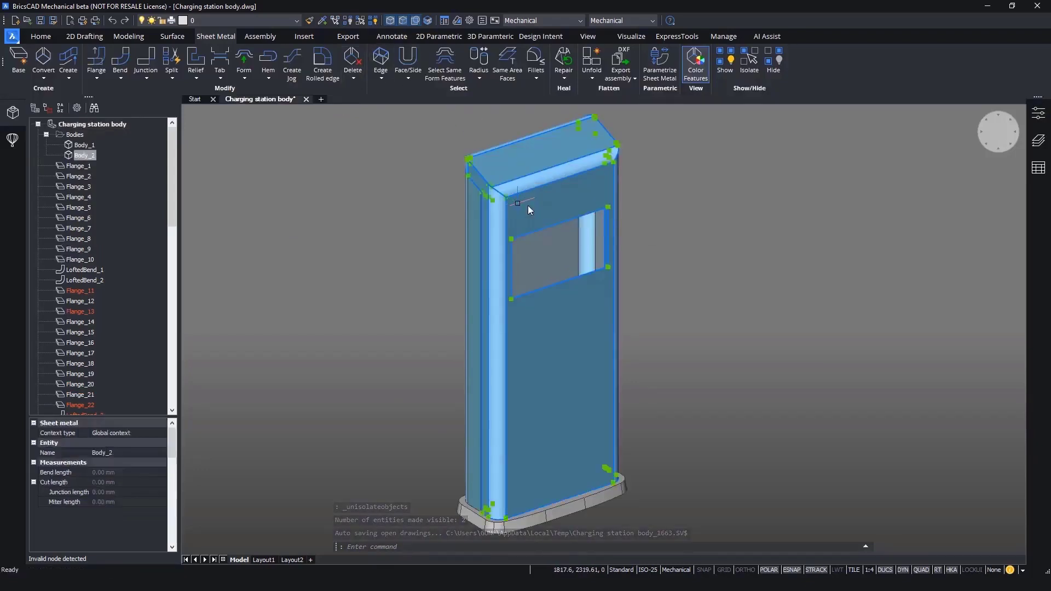
shift+middle_drag(724, 241, 972, 217)
scroll(564, 117, up, 2)
scroll(546, 121, up, 5)
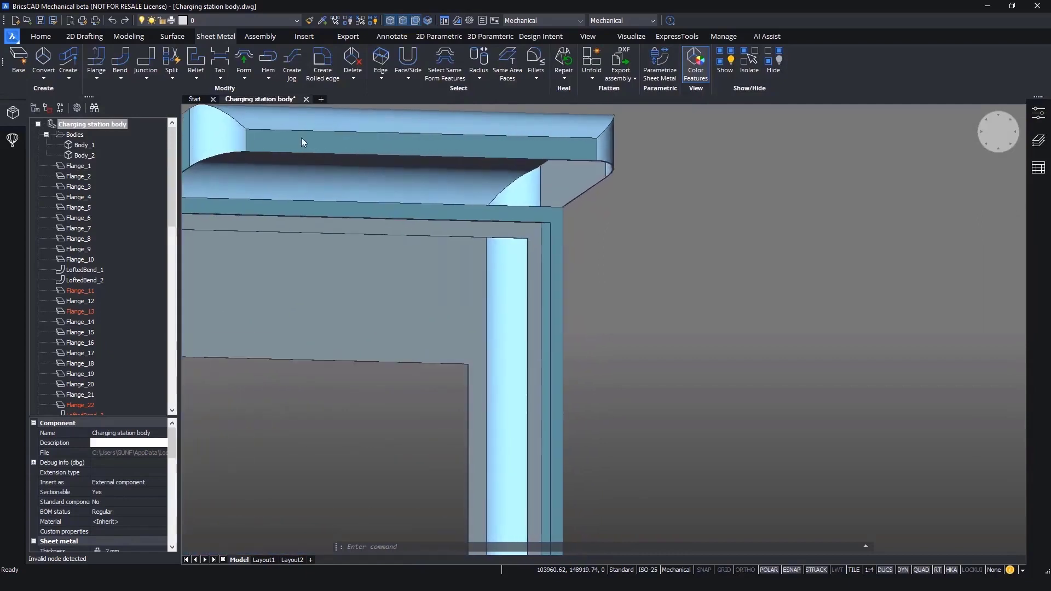
click(120, 61)
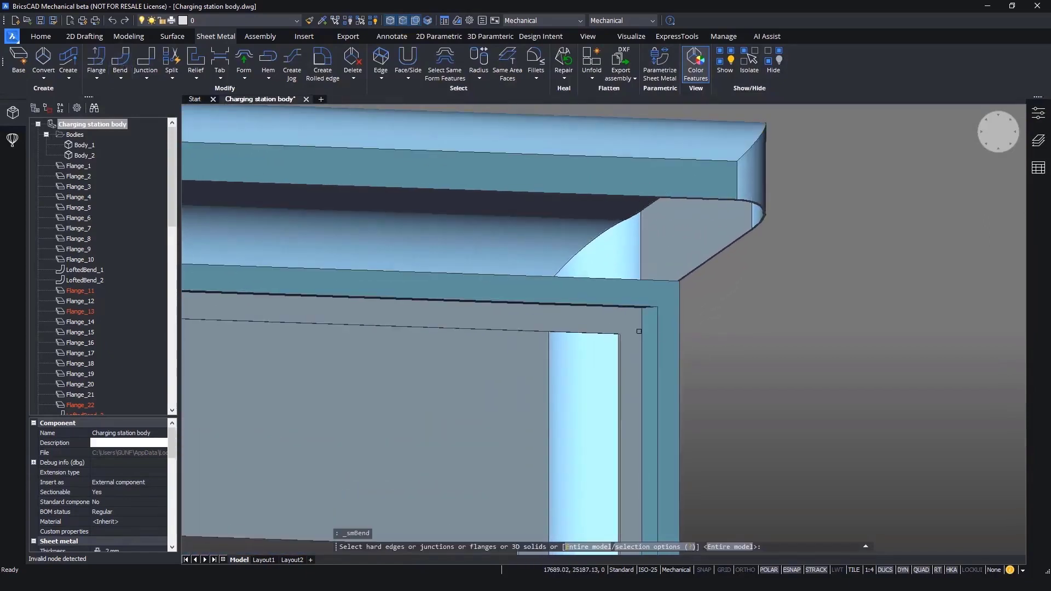
click(630, 326)
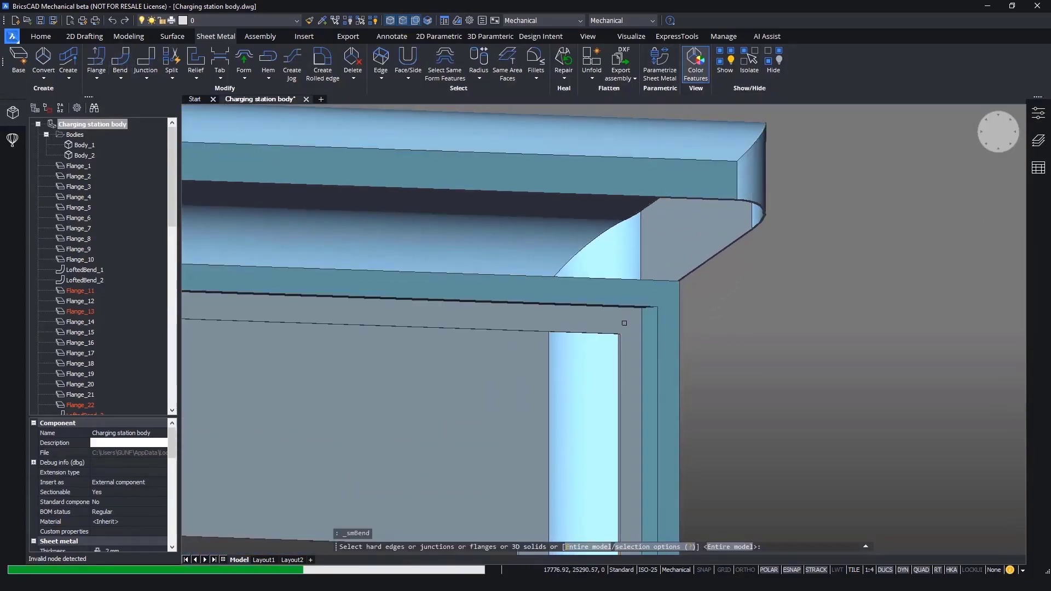
mouse_move(655, 307)
shift+middle_down()
mouse_move(679, 308)
mouse_move(644, 298)
mouse_move(658, 305)
shift+middle_up()
click(646, 291)
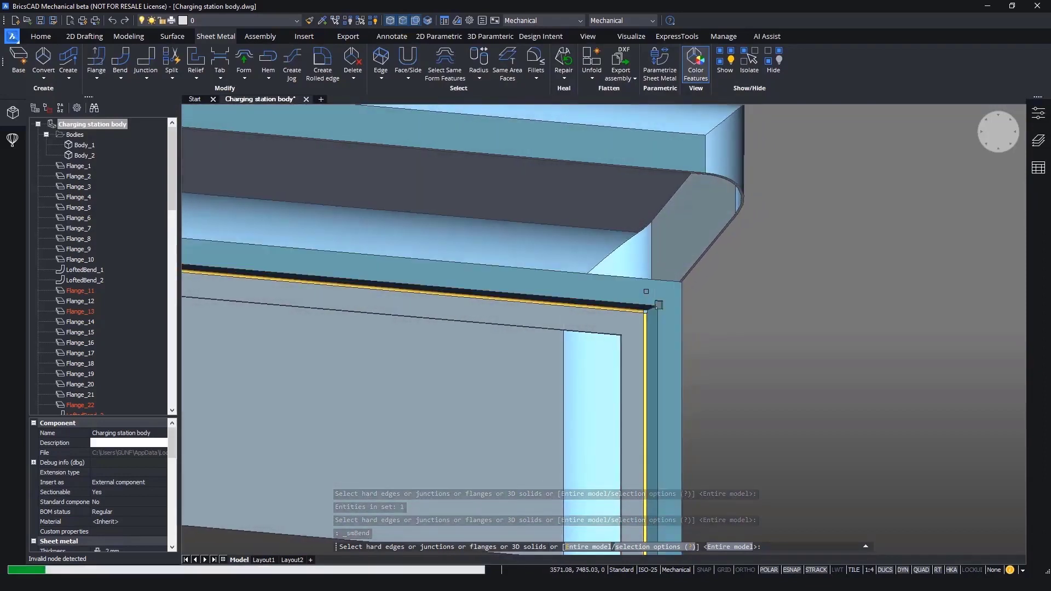
scroll(806, 279, down, 3)
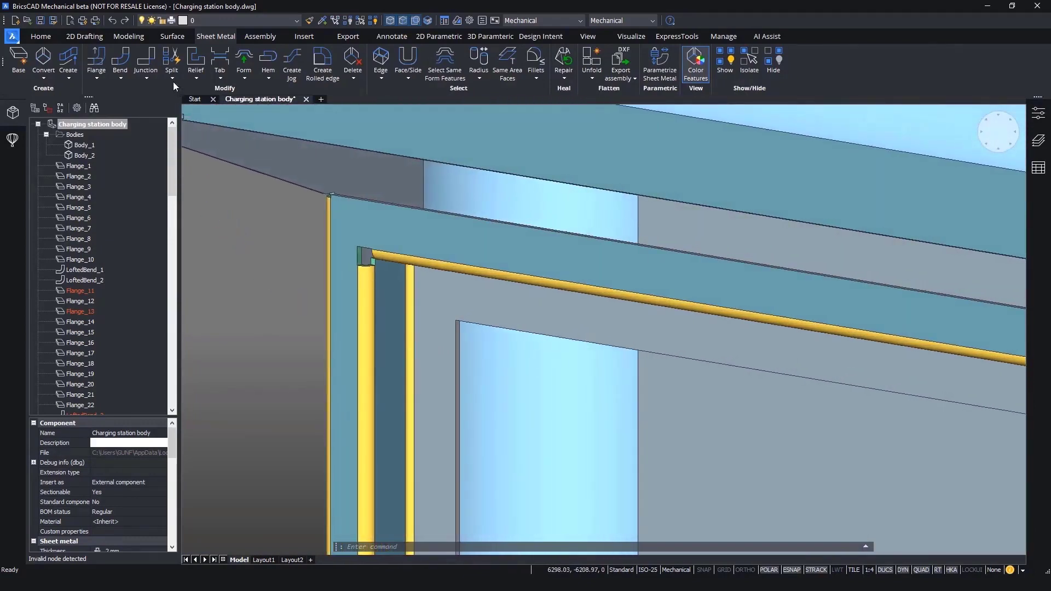
Smart Split Propagate the innermost rim flange from its inner corner vertex, applying the suggested splits at all four corners.
click(173, 80)
click(201, 115)
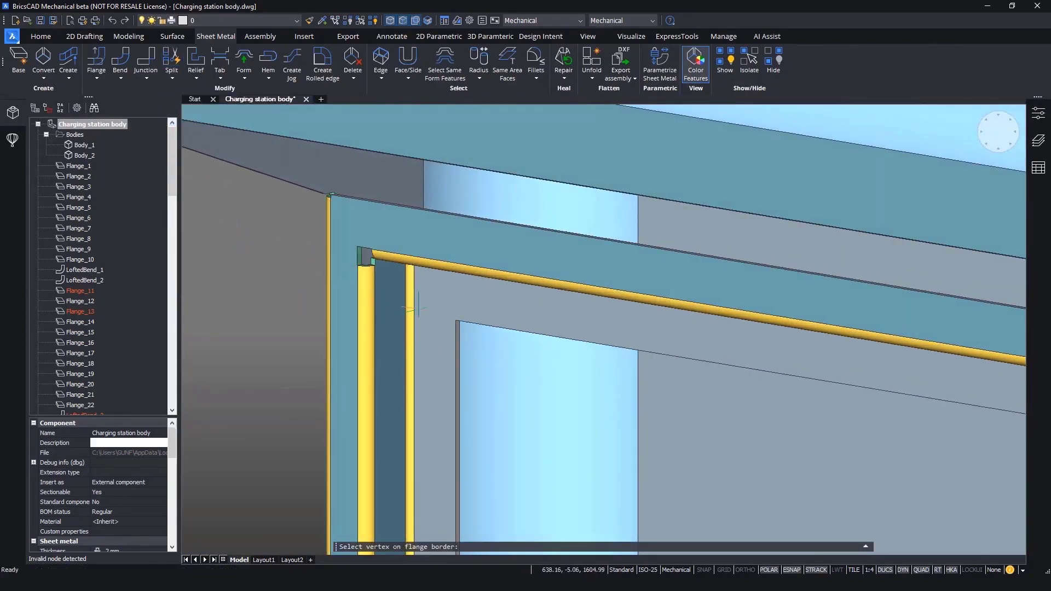
click(455, 316)
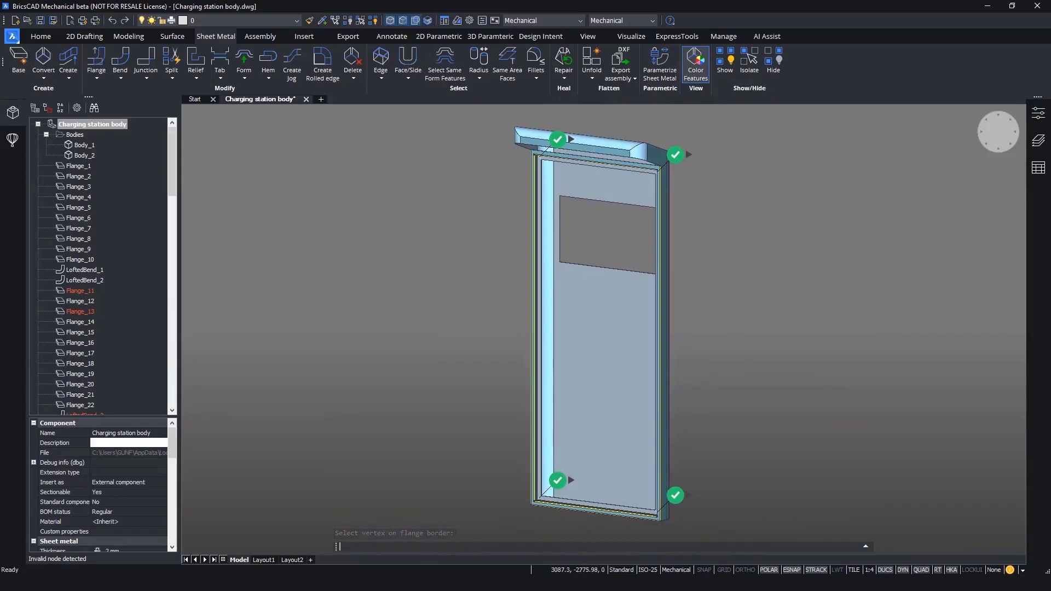
key(Return)
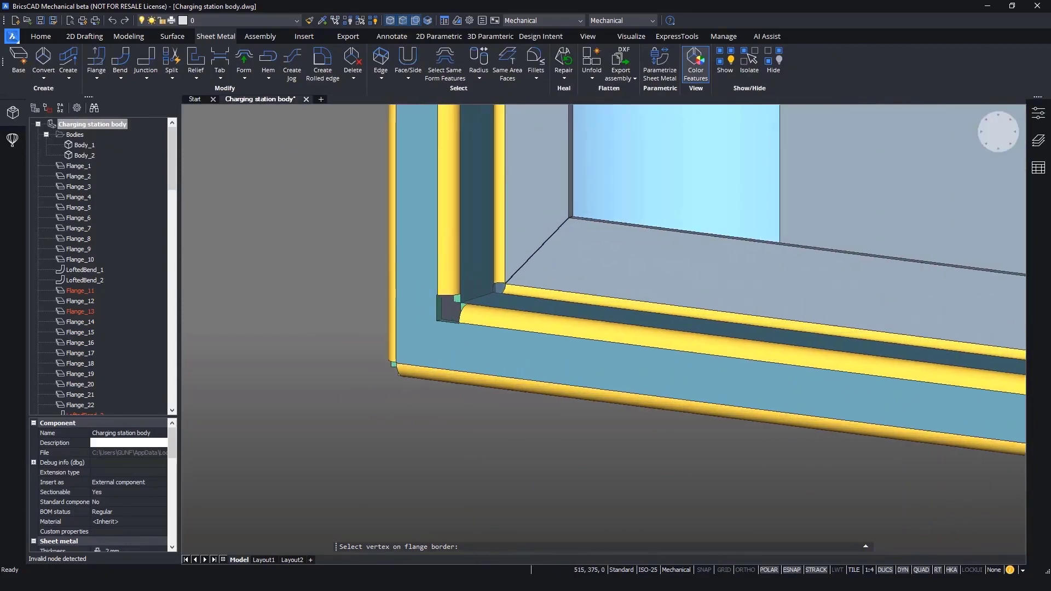
Smart Split Propagate the outer rim flange from its inner corner vertex, excluding both upper corners and applying only the two lower splits.
click(172, 78)
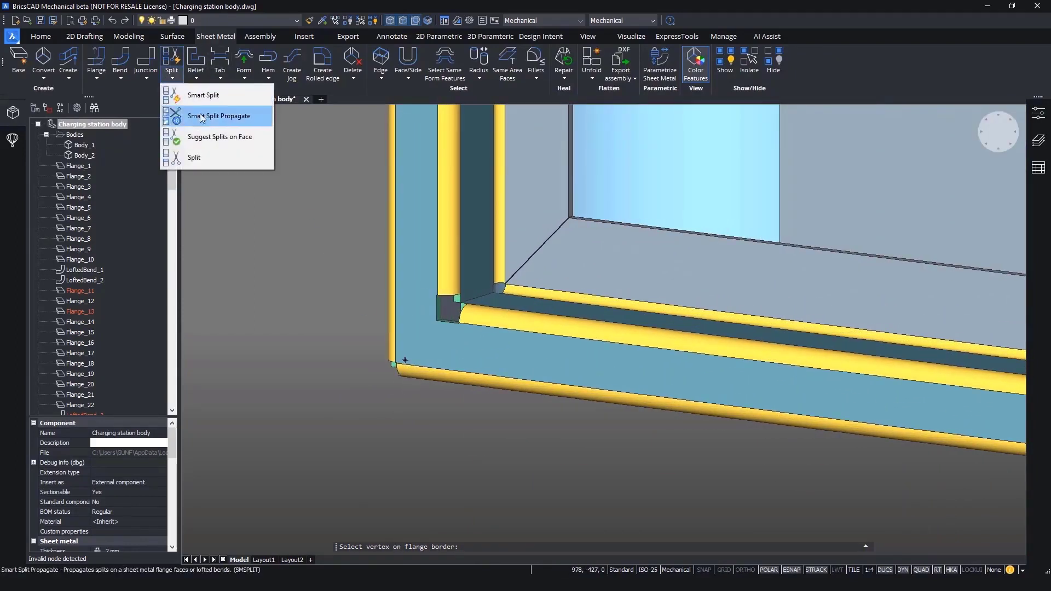
click(175, 113)
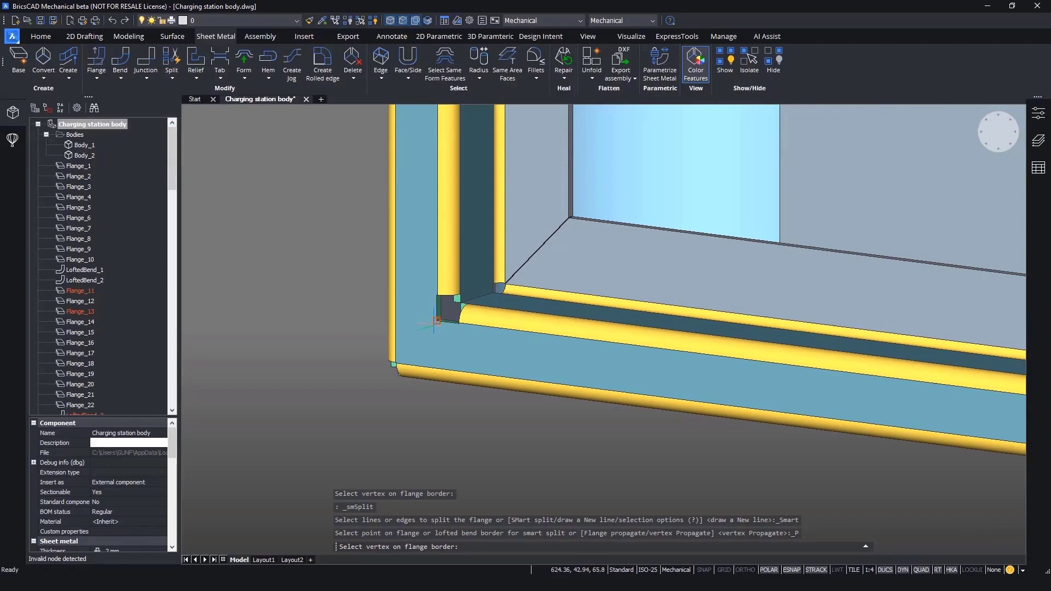
click(436, 321)
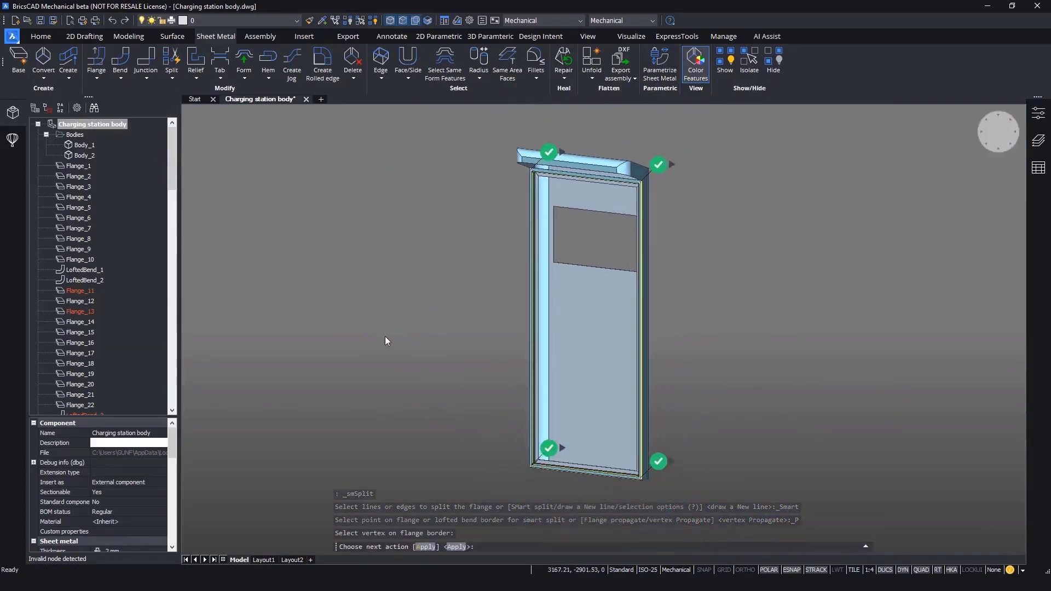
click(542, 152)
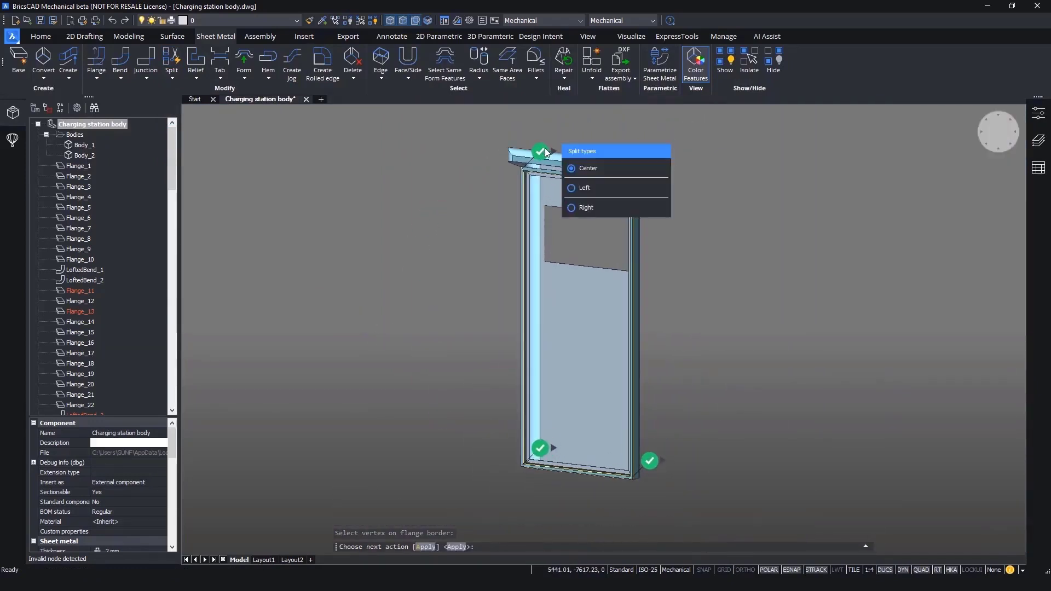
click(544, 153)
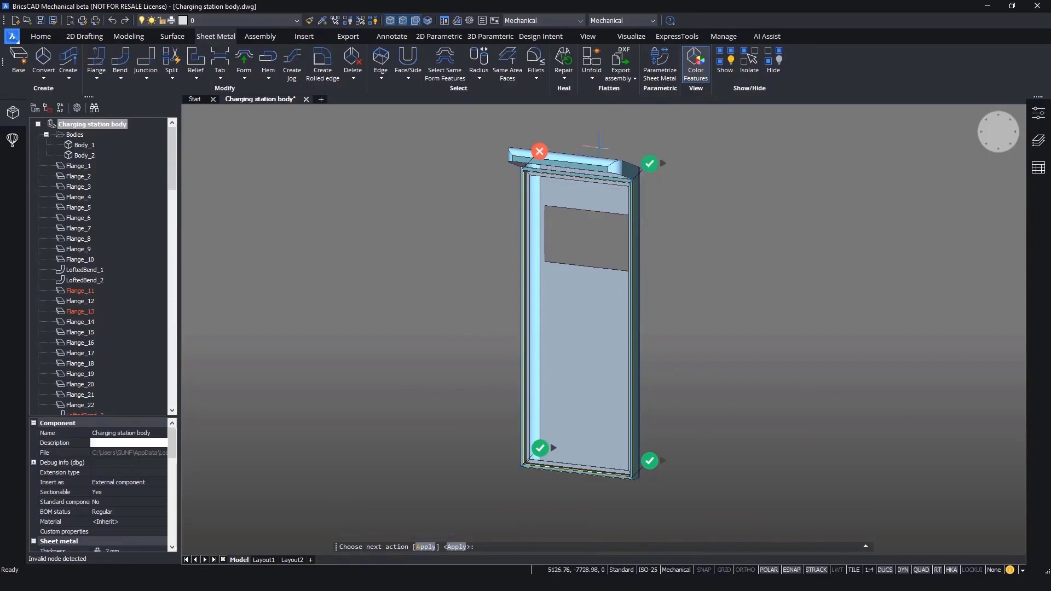
click(650, 164)
click(650, 164)
key(Return)
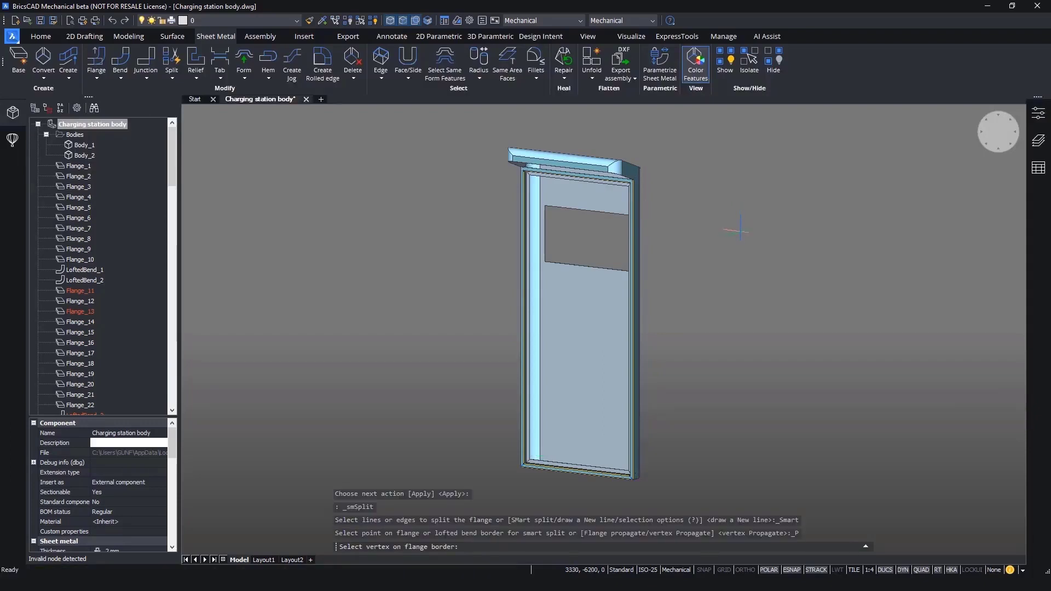
scroll(649, 553, up, 5)
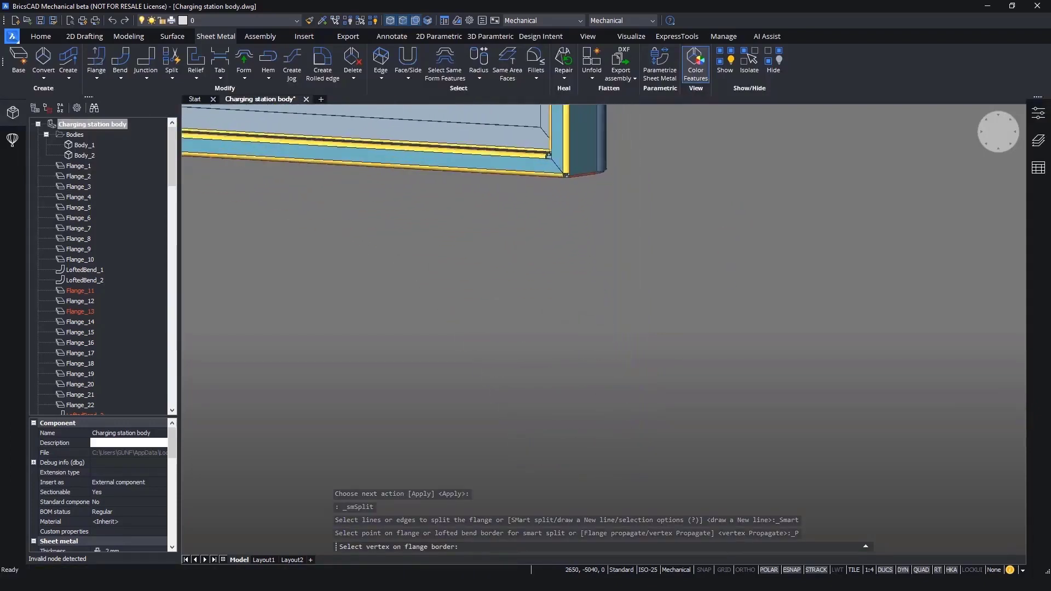
scroll(618, 358, up, 5)
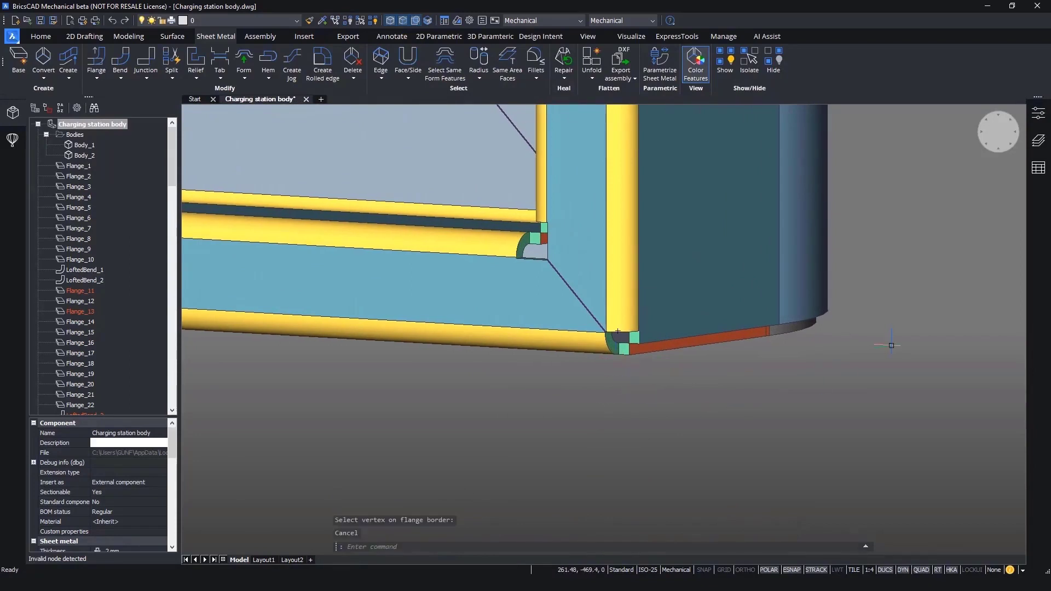
Split the outer rim flange at one upper corner along a new line from the inner bend's end straight up to the outer edge.
scroll(891, 345, up, 10)
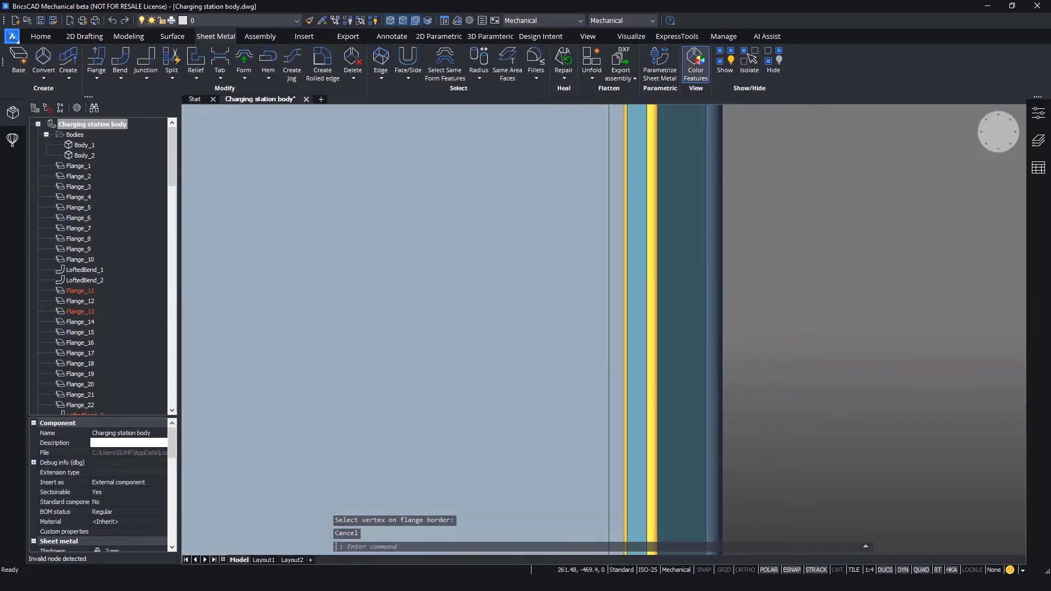
scroll(629, 142, down, 1)
middle_drag(630, 132, 618, 504)
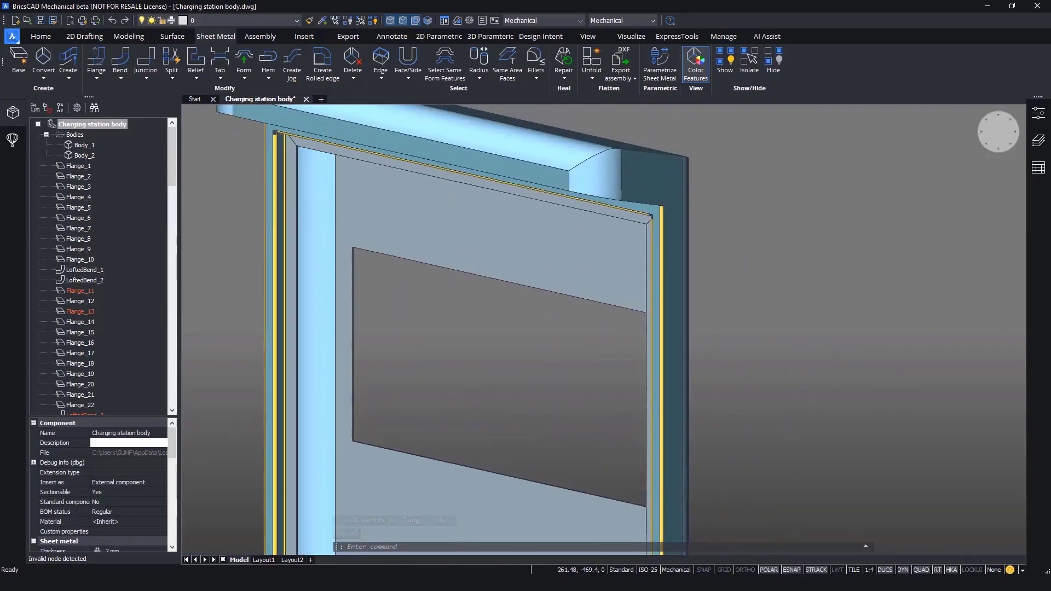
scroll(599, 279, up, 3)
scroll(931, 352, up, 6)
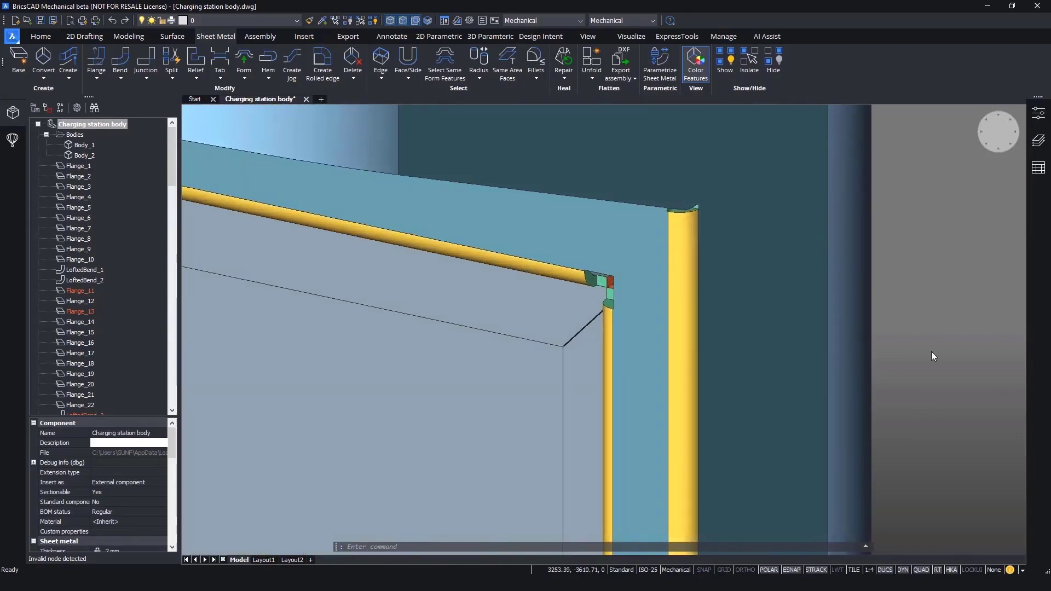
shift+middle_drag(931, 352, 891, 342)
click(174, 76)
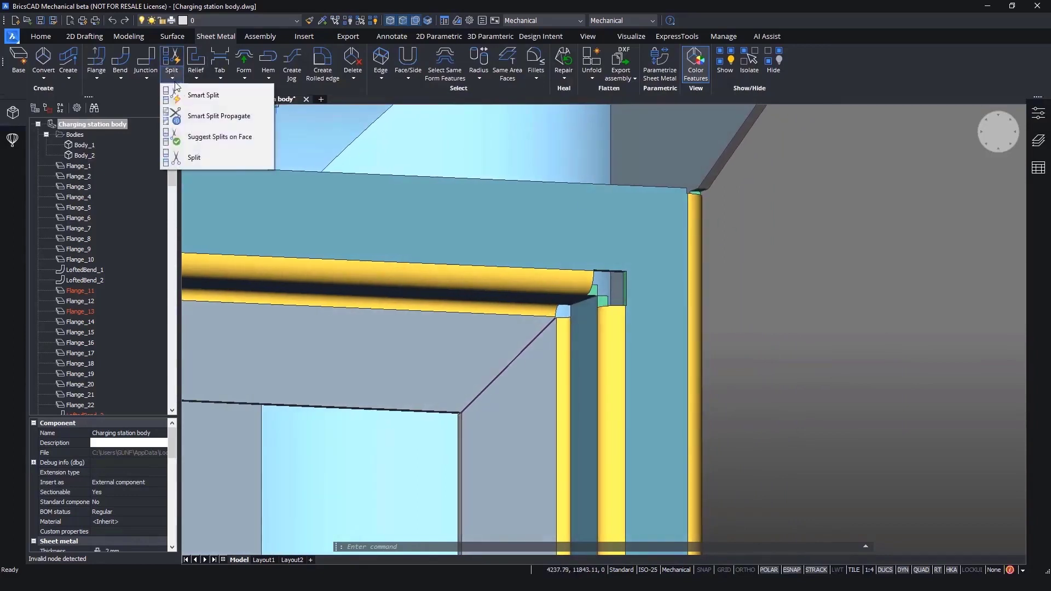
click(199, 153)
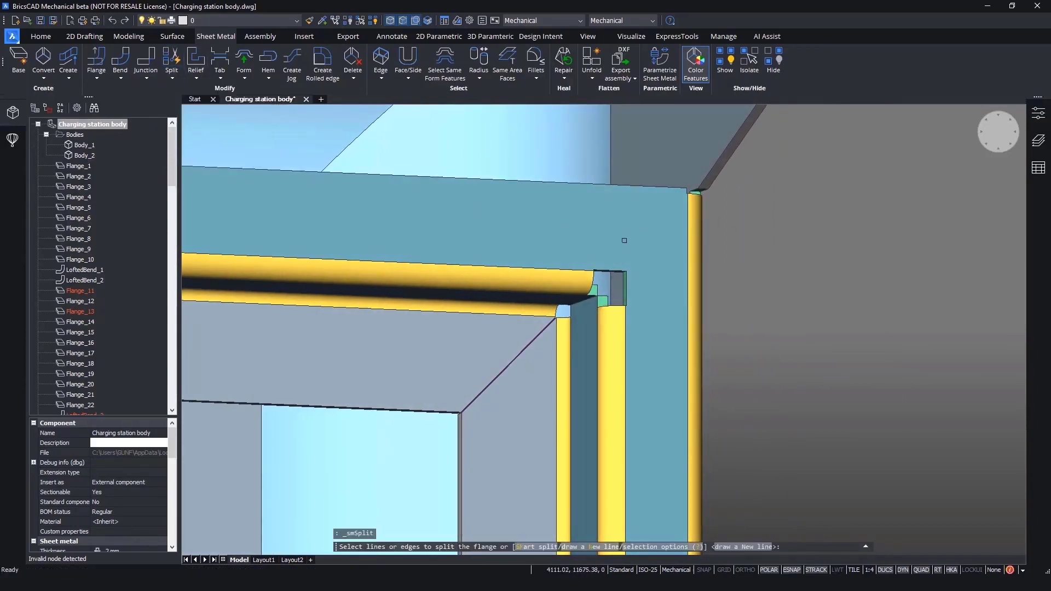
key(Return)
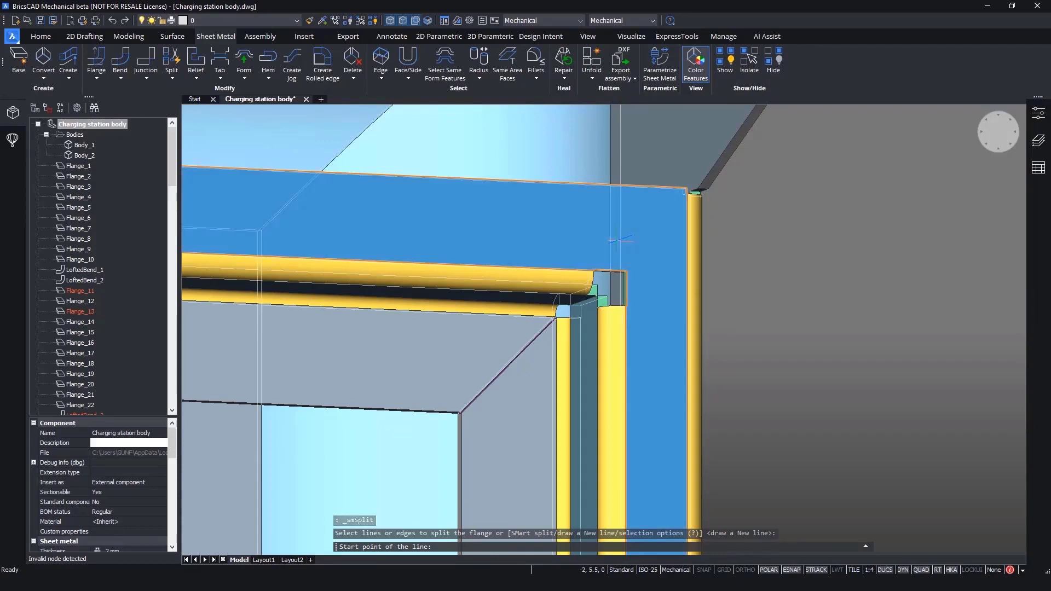
click(594, 270)
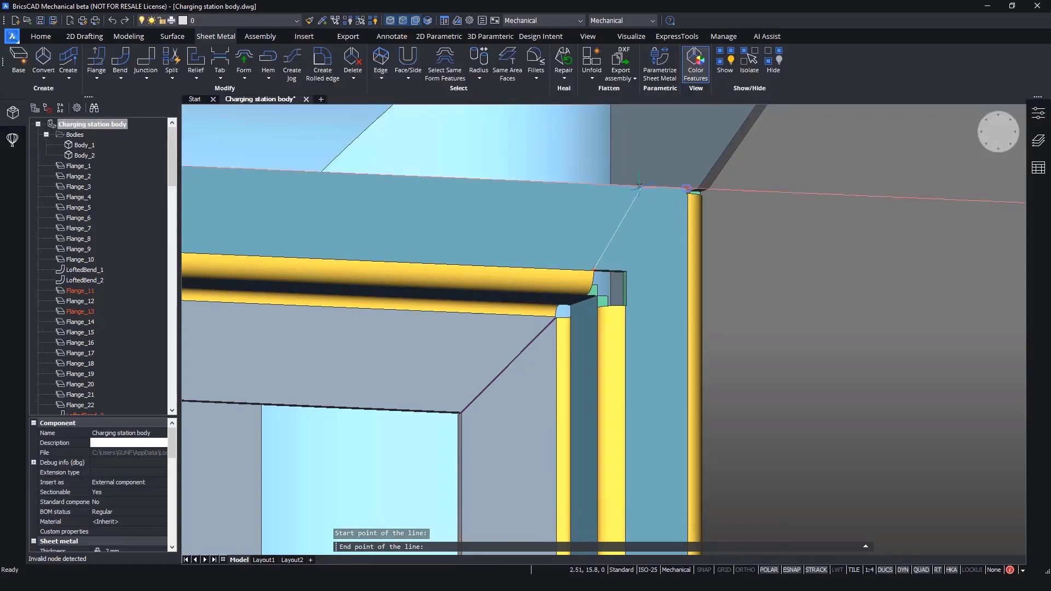
click(594, 184)
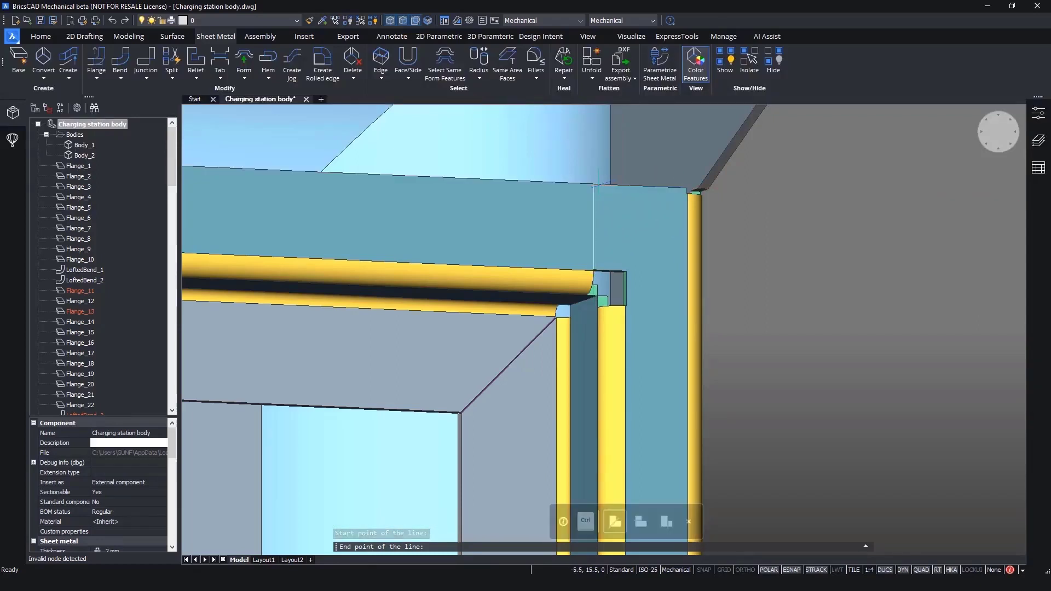
key(Return)
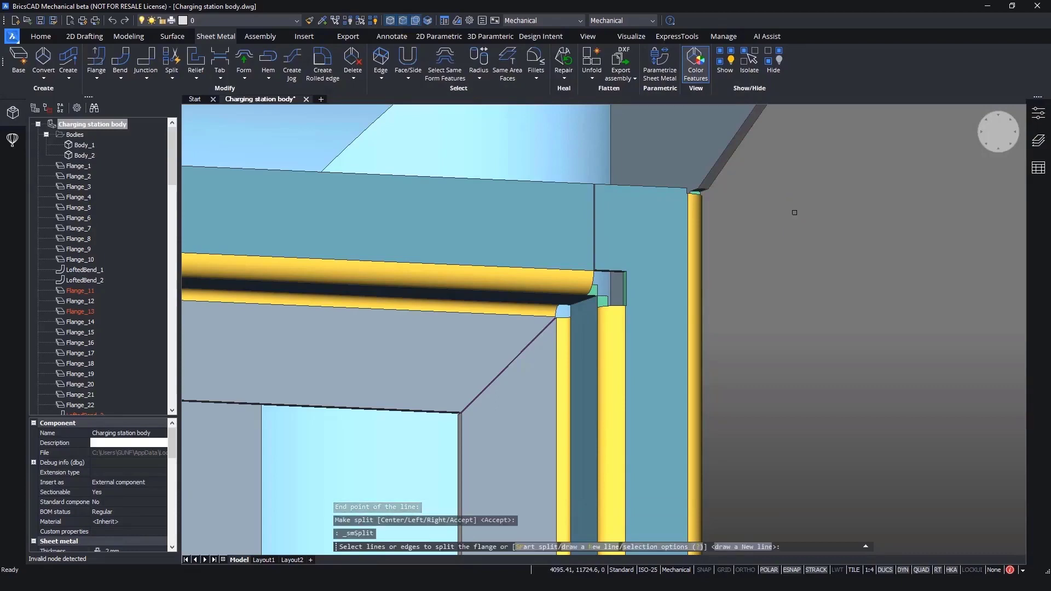
Split the outer rim flange at the opposite upper corner with a matching vertical line from the bend's end to the outer edge.
scroll(794, 212, down, 5)
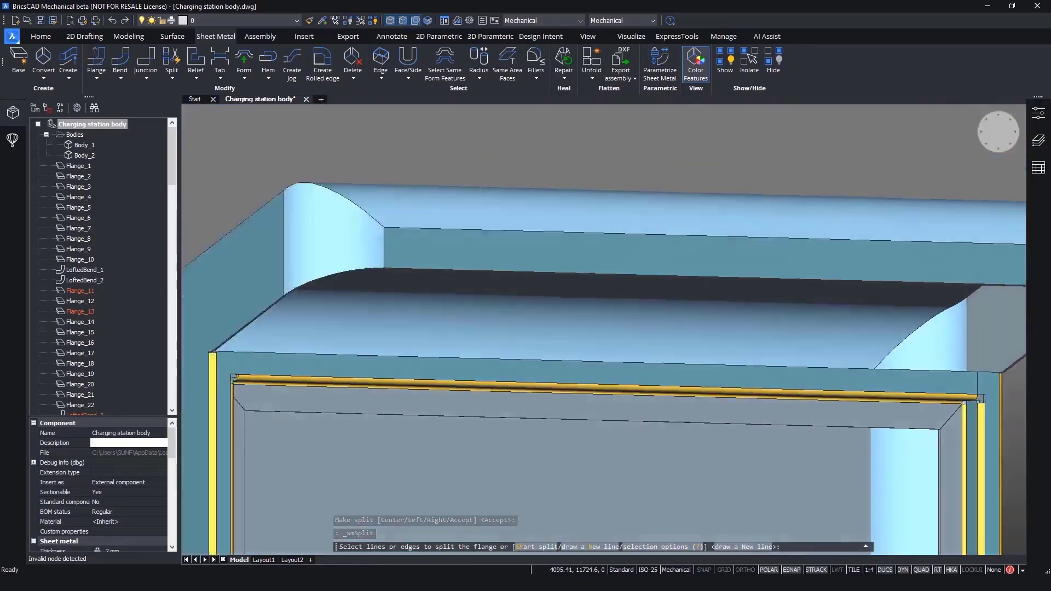
middle_drag(548, 244, 843, 258)
scroll(591, 375, up, 2)
scroll(576, 377, up, 5)
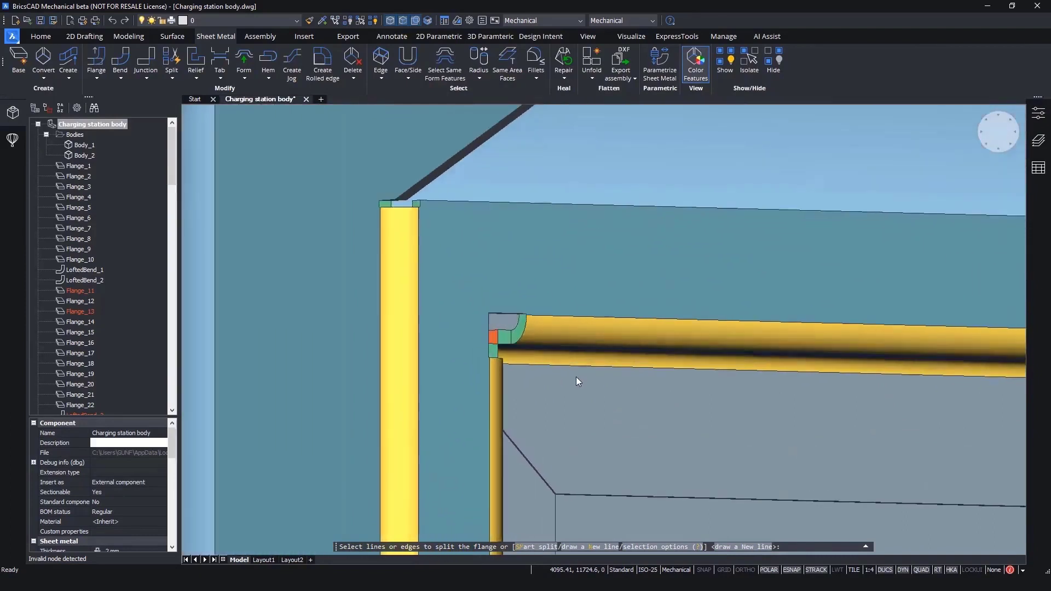
key(Return)
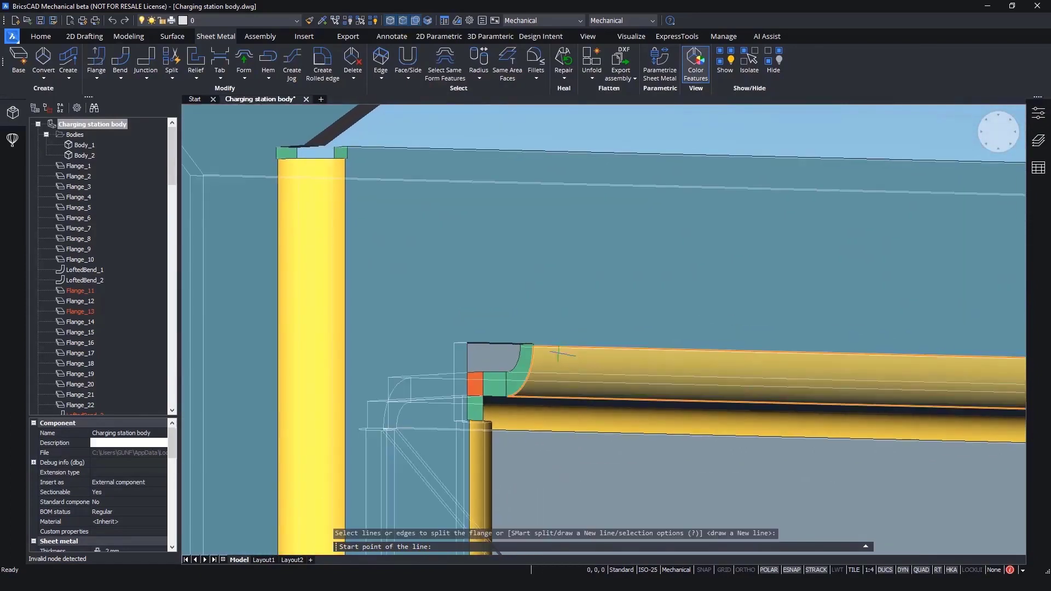
click(533, 342)
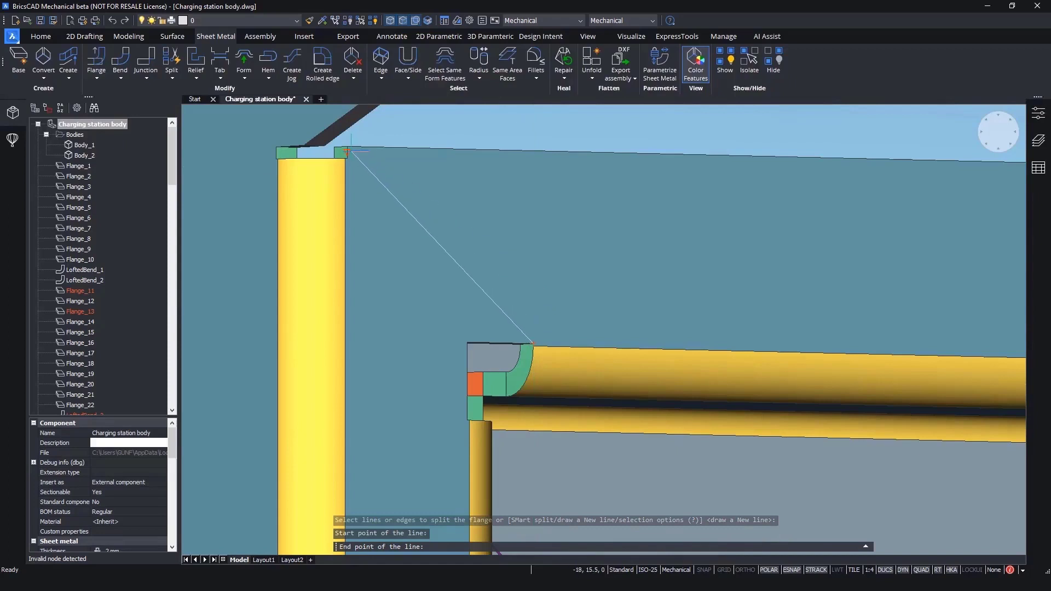
click(533, 151)
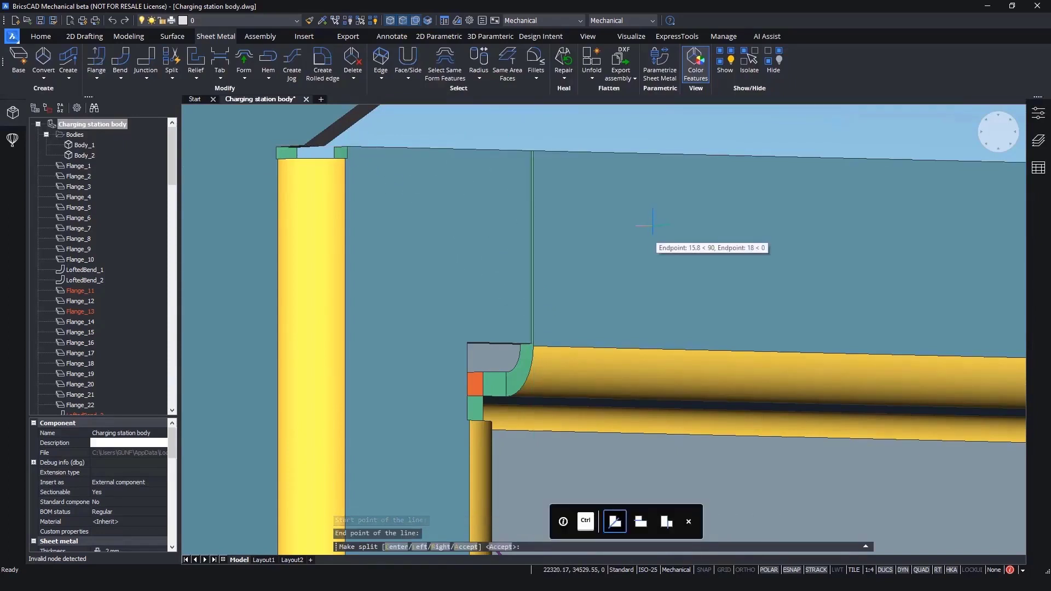
key(Return)
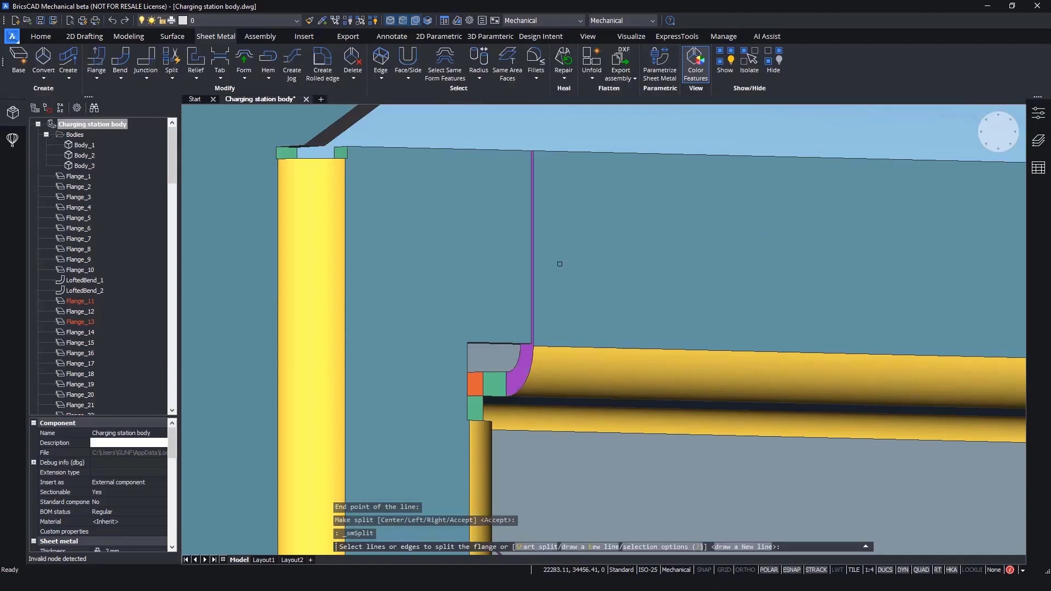
Examine the new split line and the adjoining bend end at this upper corner of the rim from different angles.
scroll(562, 267, down, 4)
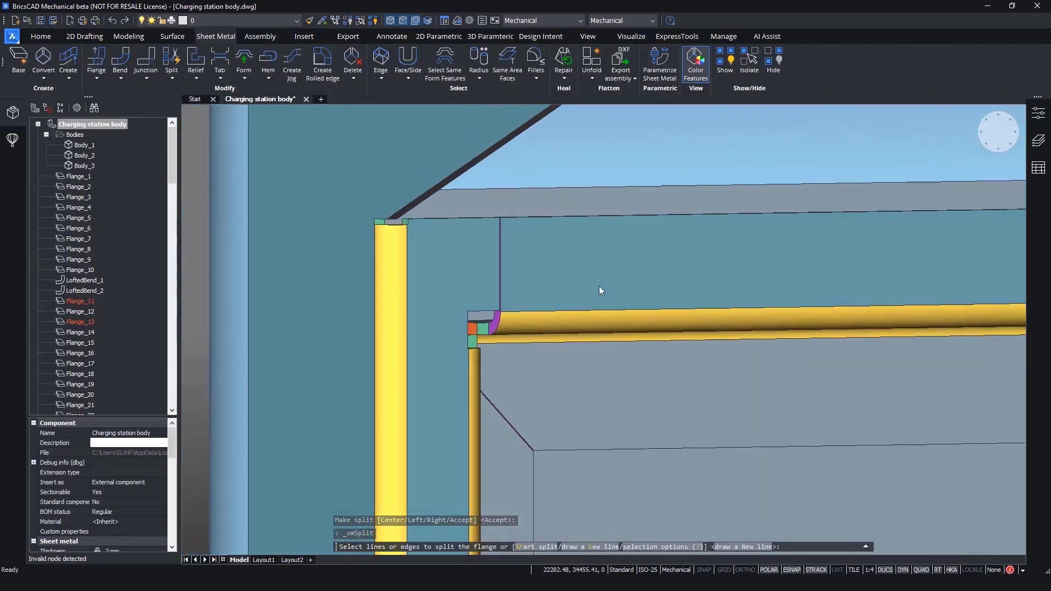
scroll(606, 288, down, 3)
shift+middle_drag(569, 300, 626, 319)
scroll(471, 298, up, 4)
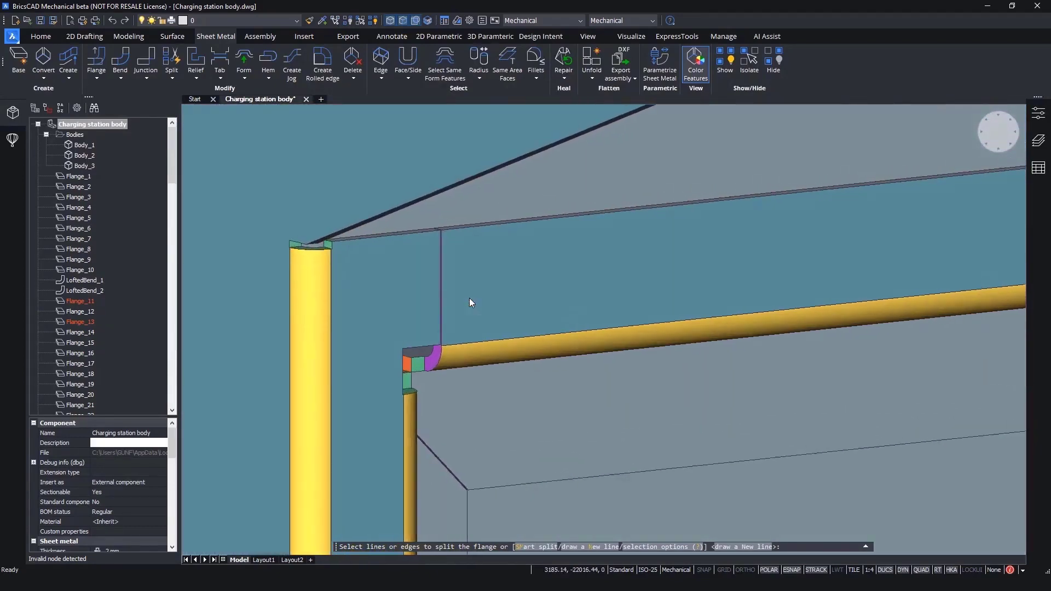
scroll(456, 301, up, 5)
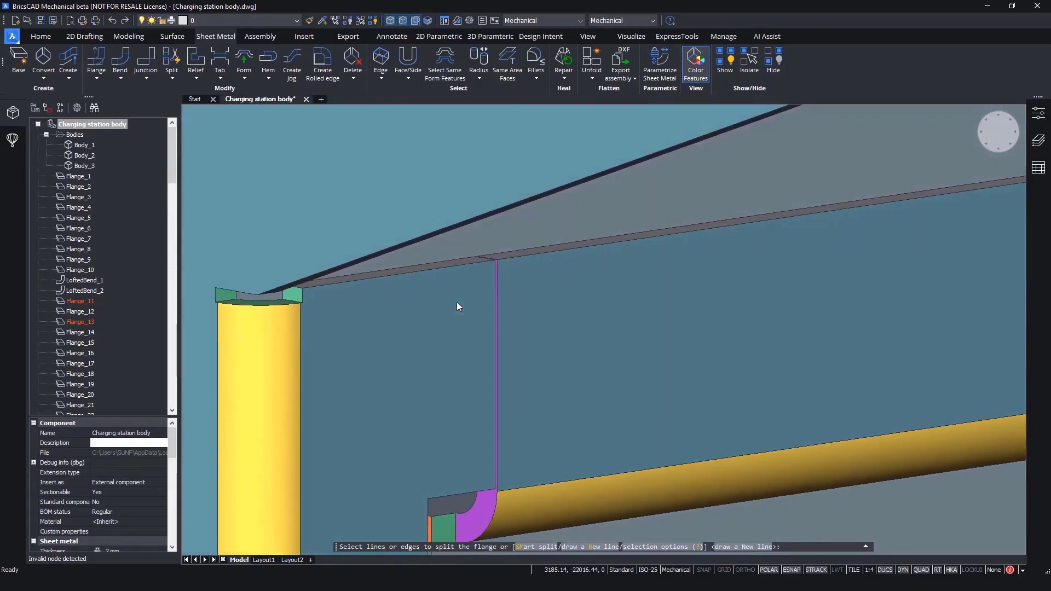
Create a jog on the side flange's split edge at this upper corner of the rim, overlapping the upper rim flange.
scroll(458, 302, up, 3)
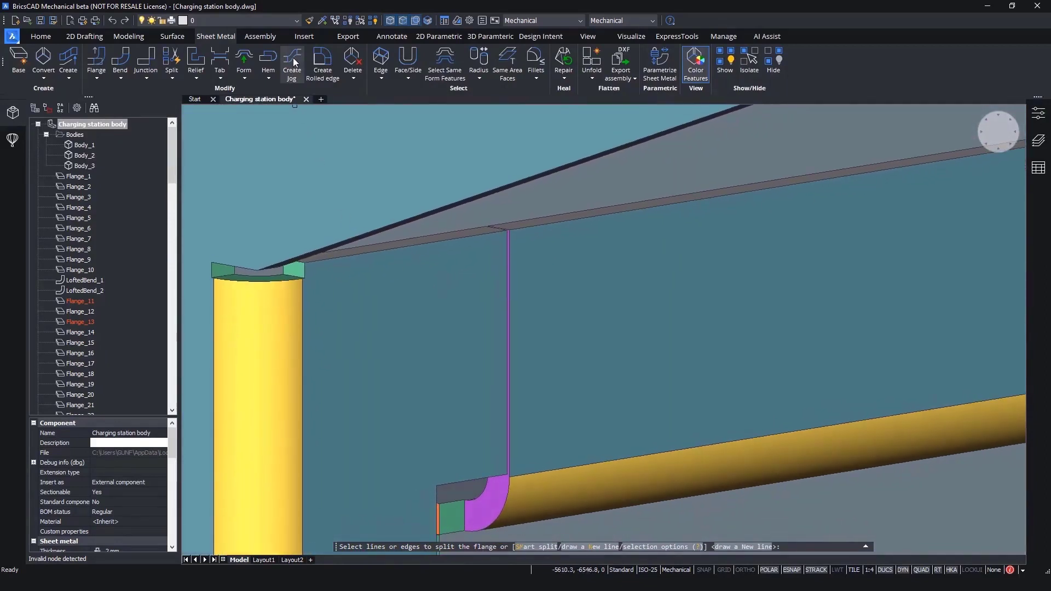
click(293, 58)
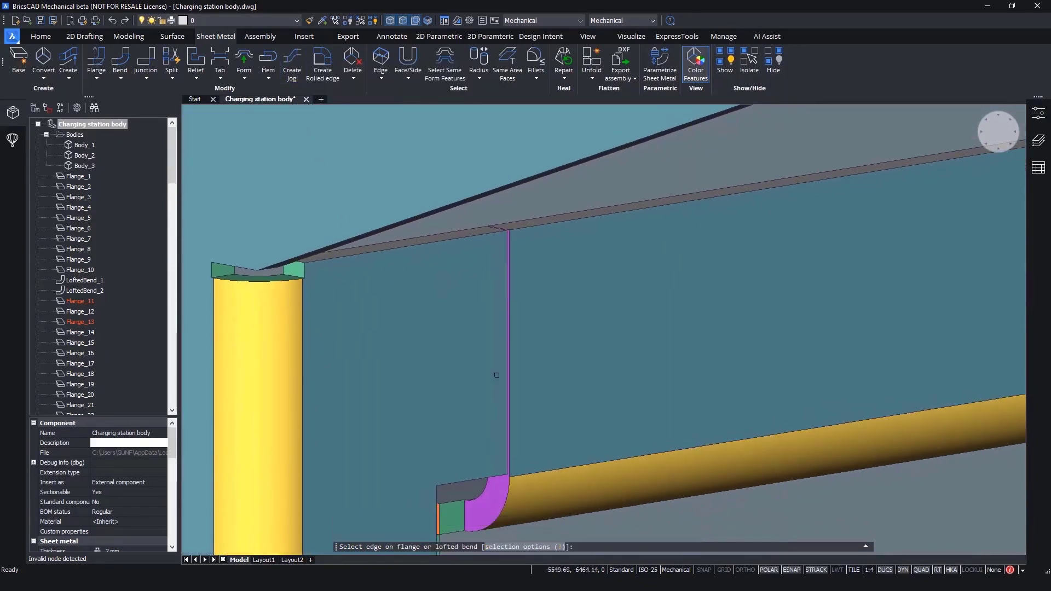
click(486, 229)
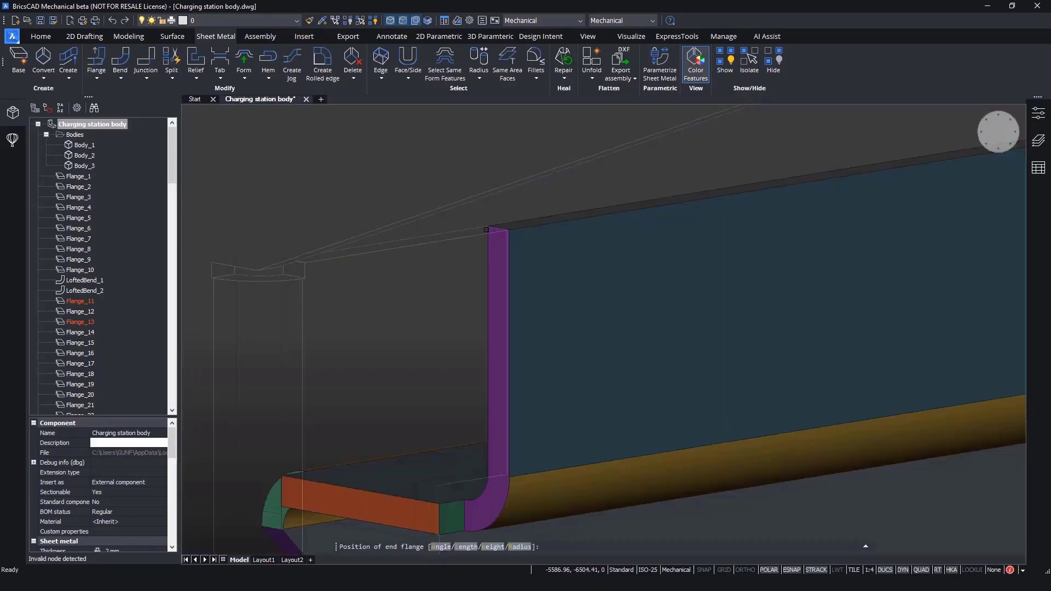
click(579, 197)
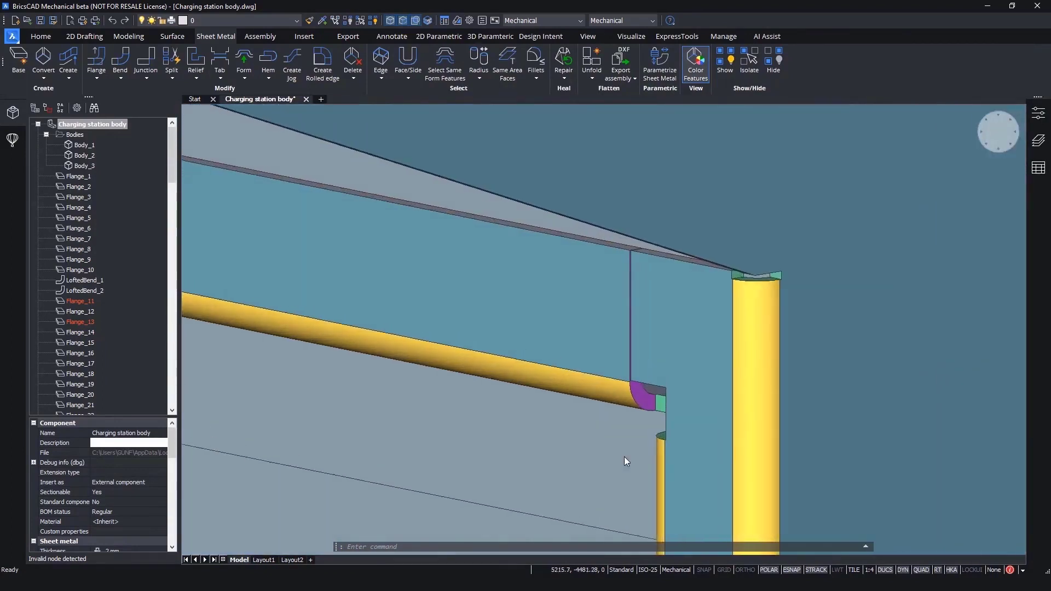
Create a matching jog on the side flange's split edge at the opposite upper corner of the rim.
click(294, 62)
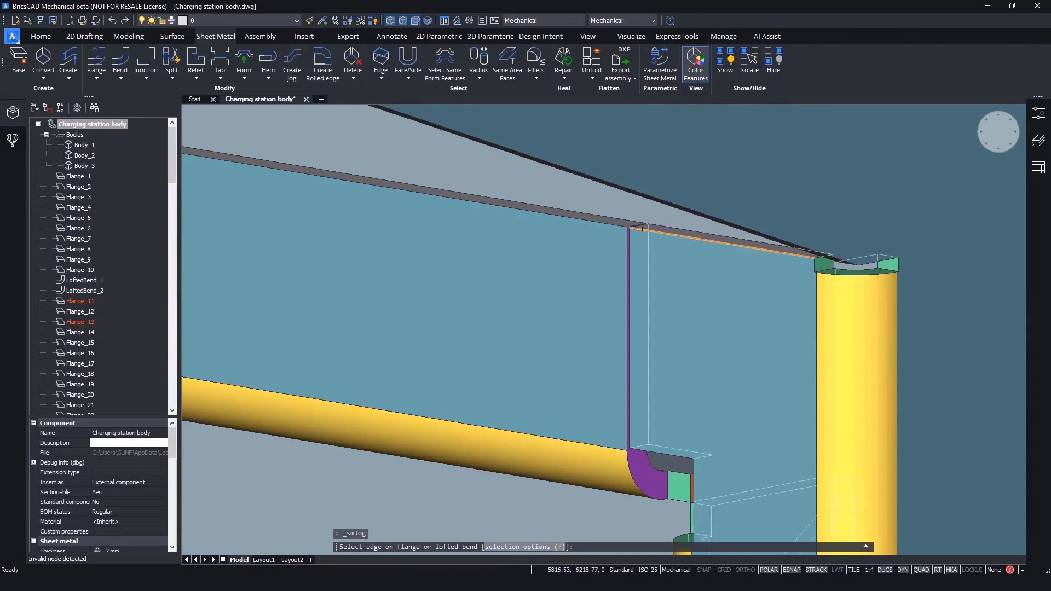
click(648, 227)
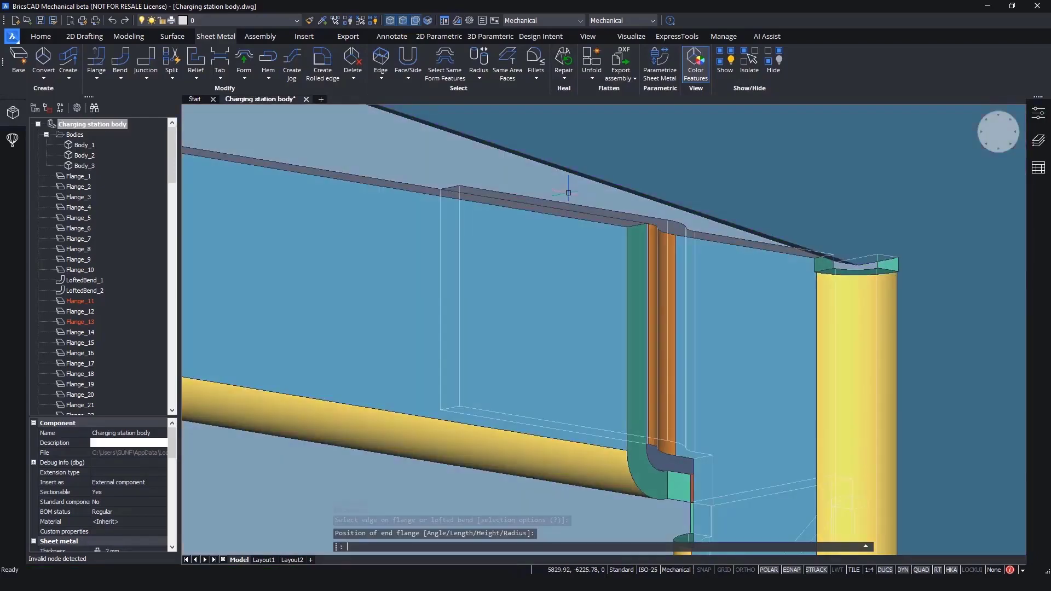
key(Escape)
click(750, 339)
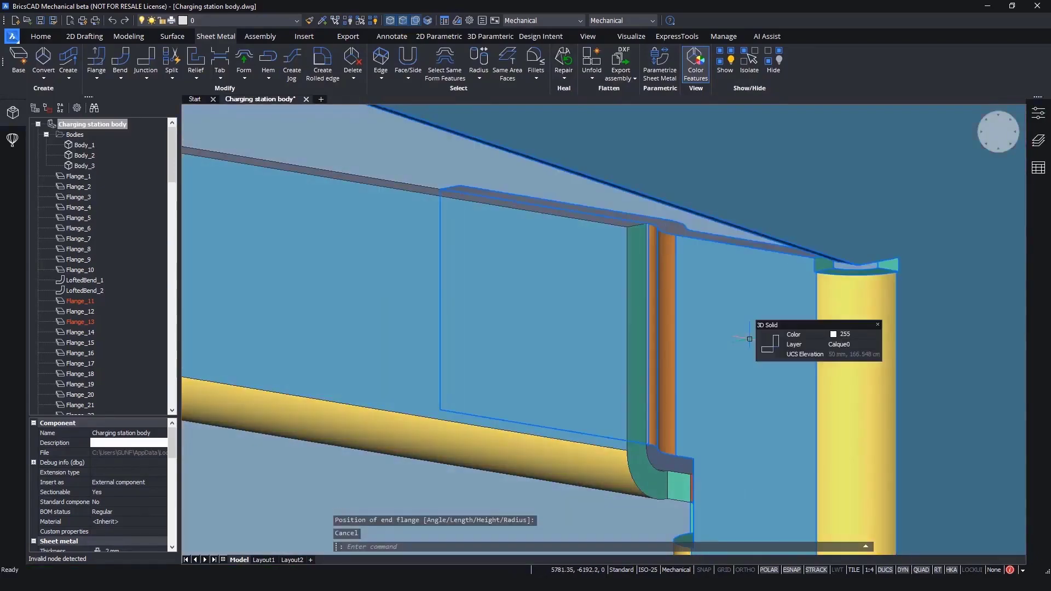
key(Escape)
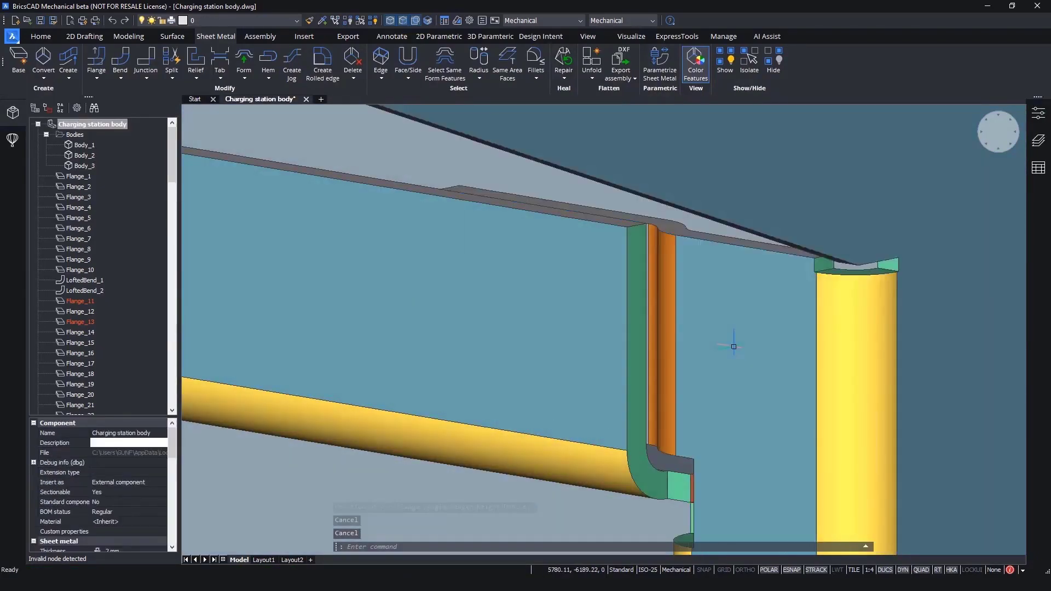
scroll(688, 386, down, 10)
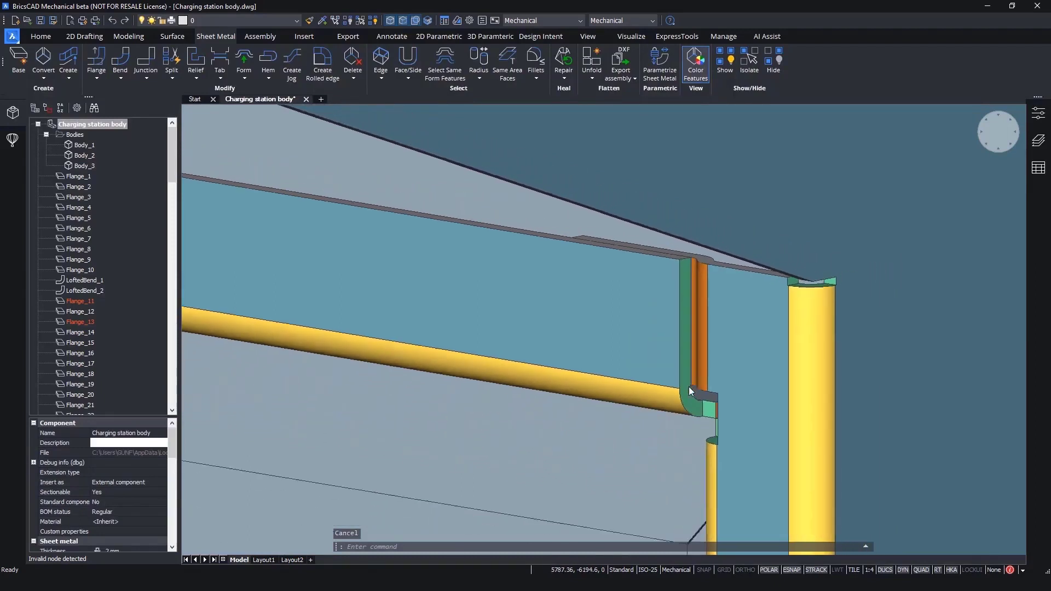
scroll(688, 387, down, 4)
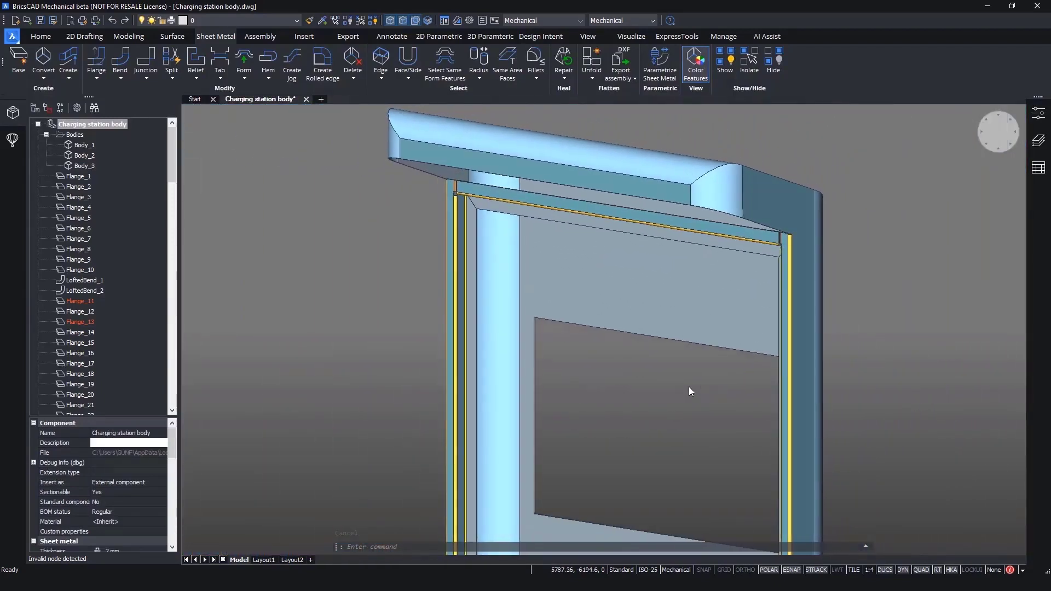
Preview the unfolded body starting from the flange along the upper rim, without placing the flat pattern.
shift+middle_drag(689, 387, 591, 61)
click(592, 58)
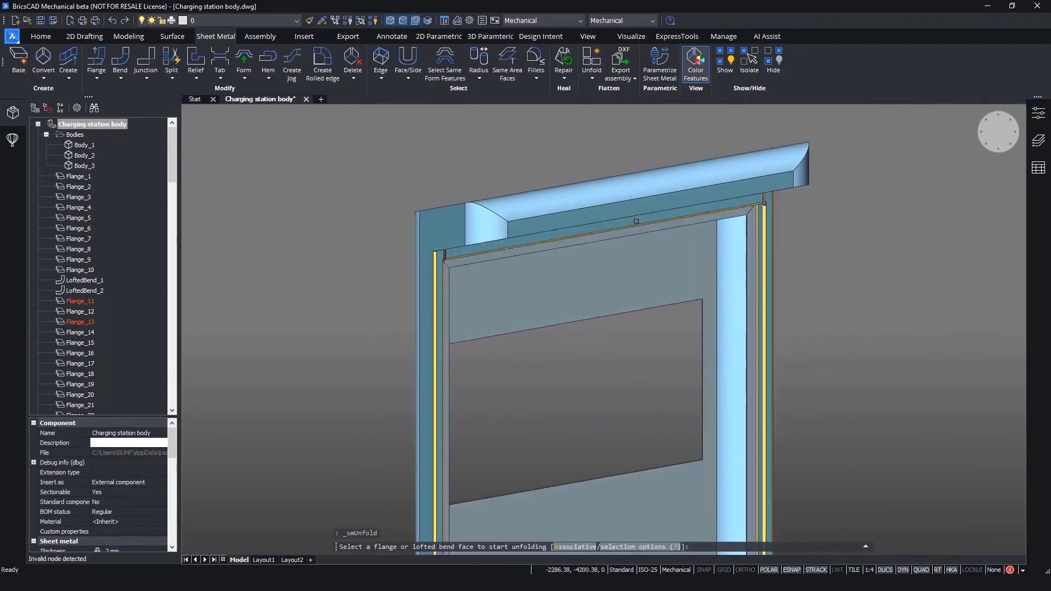
click(636, 222)
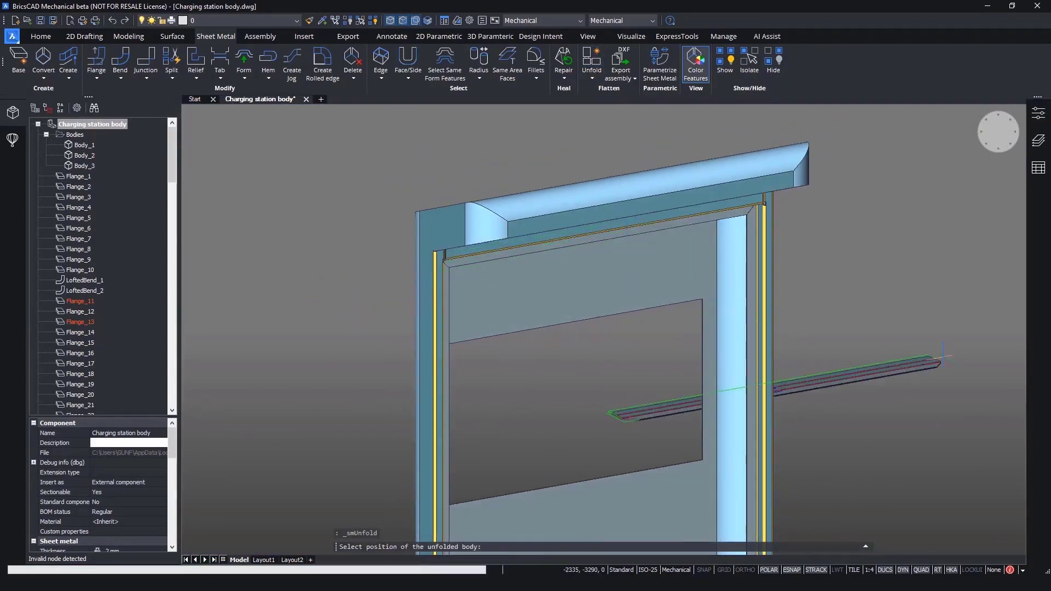
click(1002, 350)
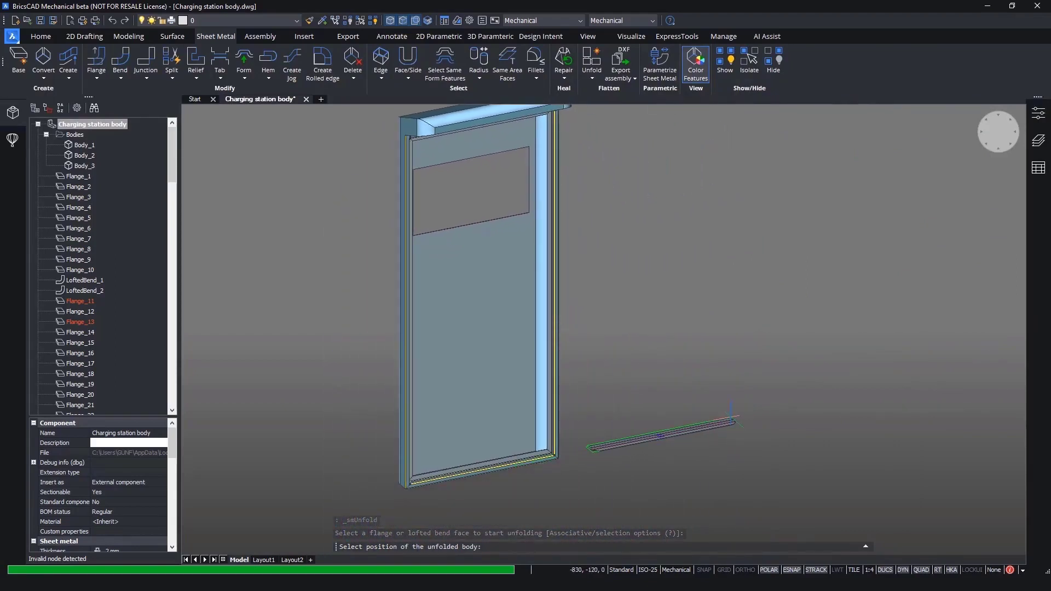
key(Escape)
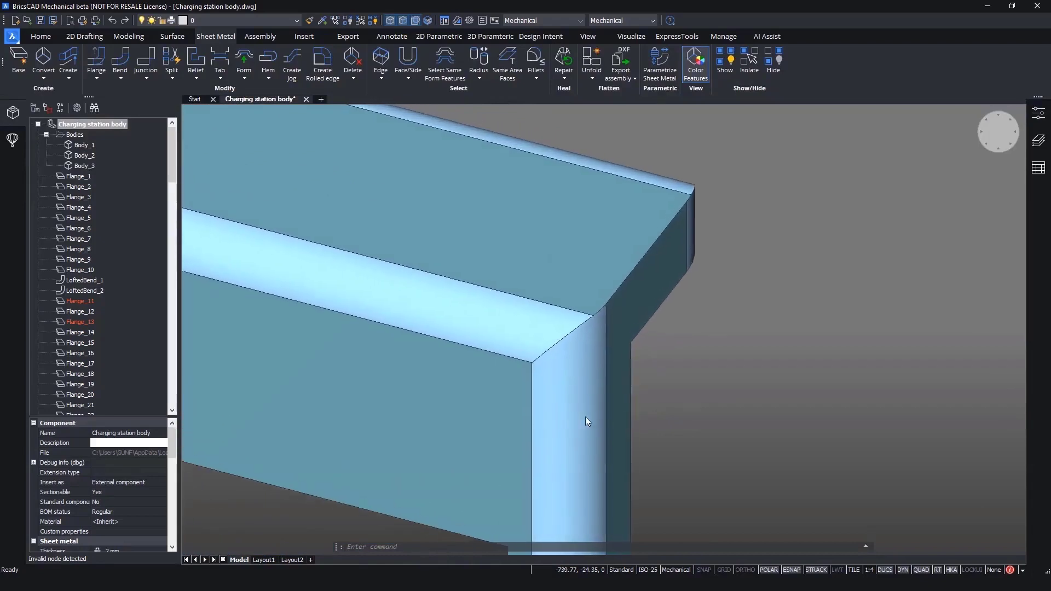
Convert the hard edges at one upper corner of the hood, between the curved top and side bends, into a junction.
mouse_move(537, 358)
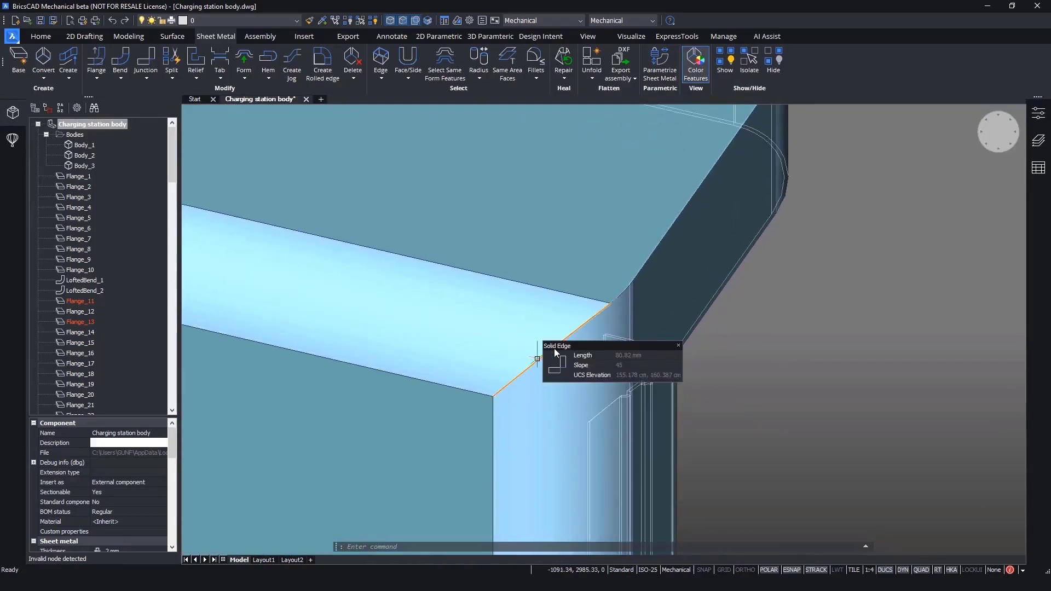
mouse_move(620, 293)
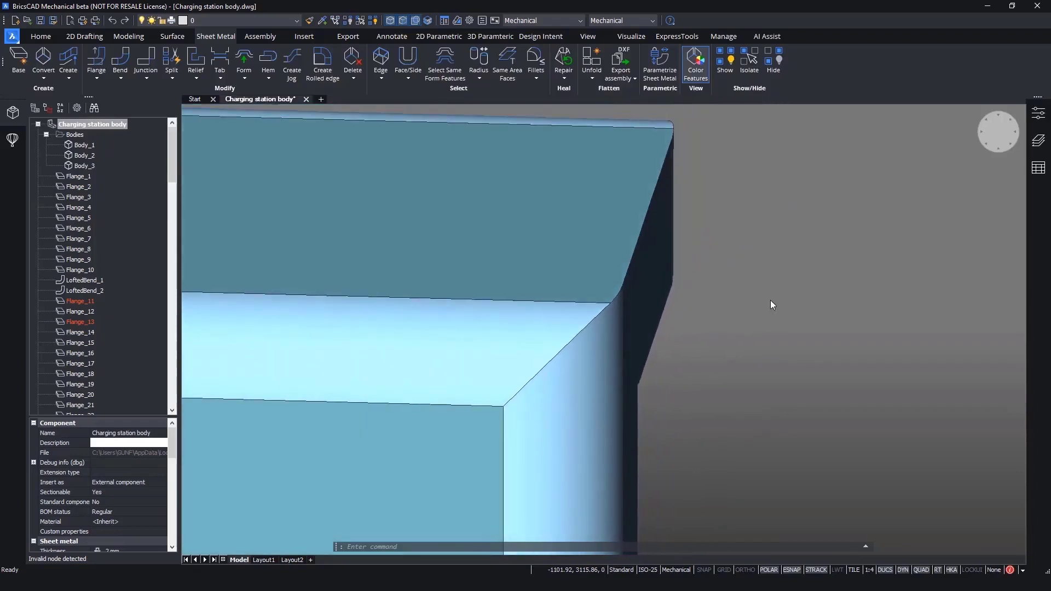
shift+middle_drag(771, 300, 758, 334)
click(481, 228)
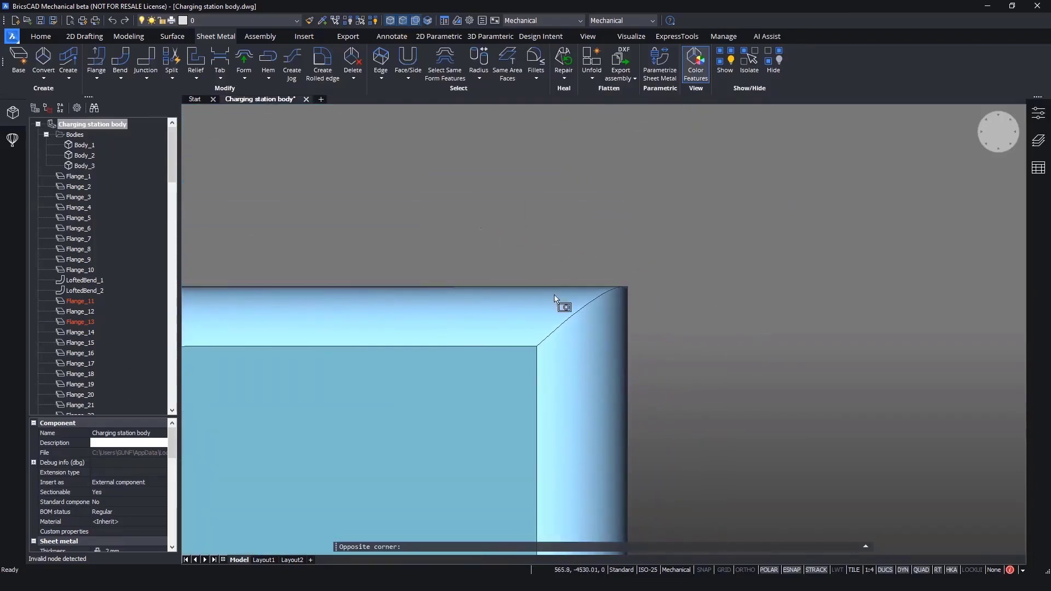
key(ctrl)
key(ctrl)
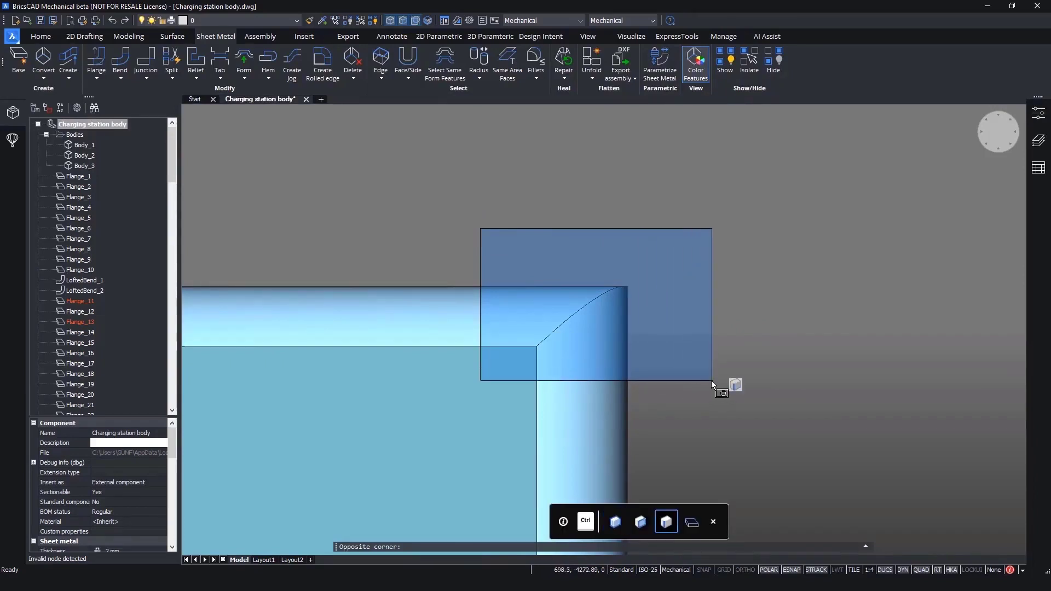
click(711, 387)
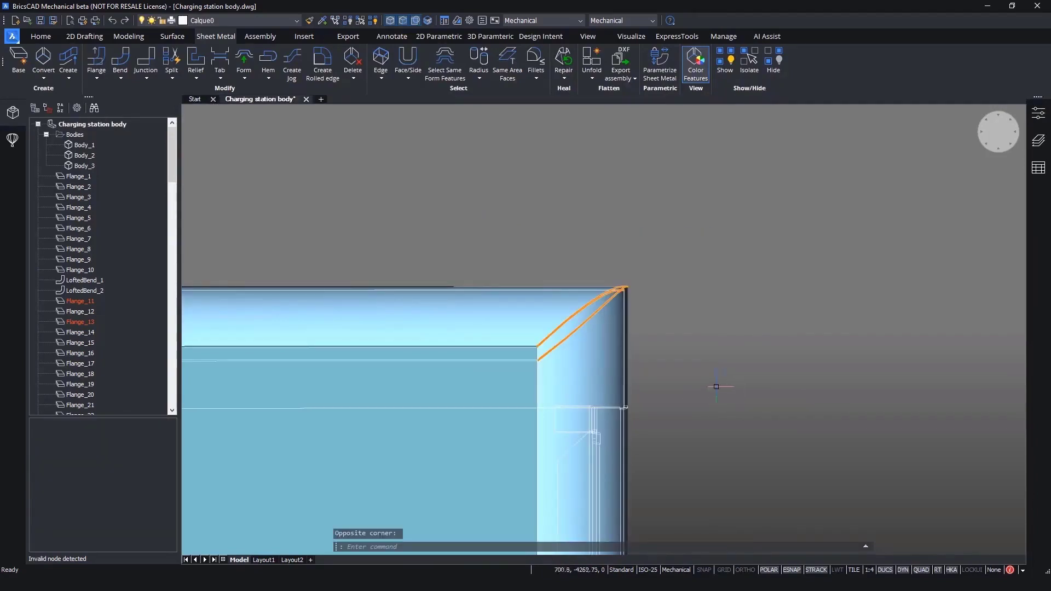
shift+middle_drag(792, 390, 726, 399)
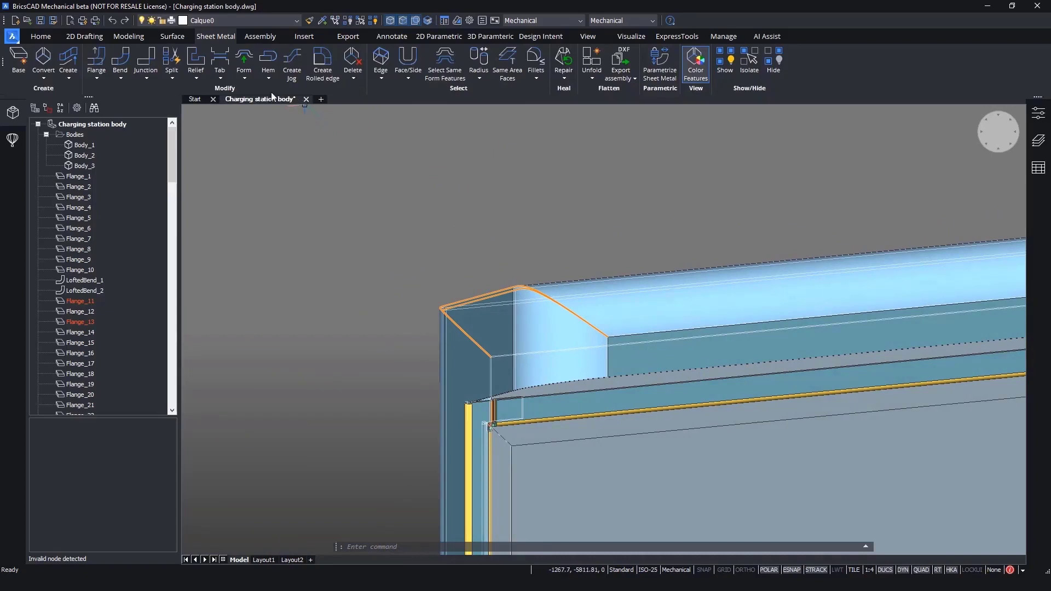
click(145, 63)
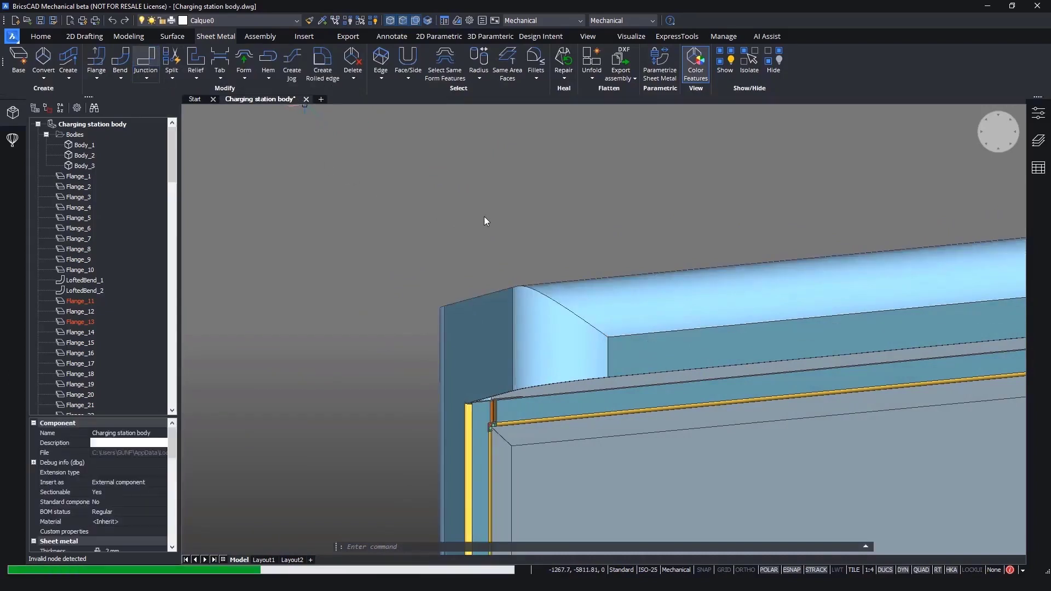
Convert the matching hard edges at the hood's opposite upper corner into a junction.
scroll(484, 219, up, 5)
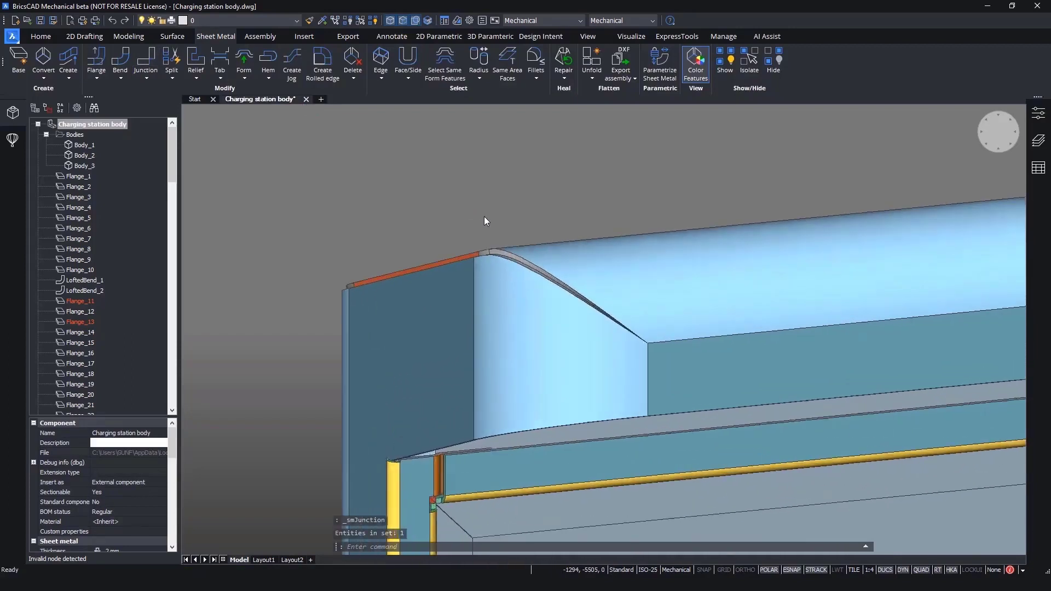
scroll(483, 217, up, 5)
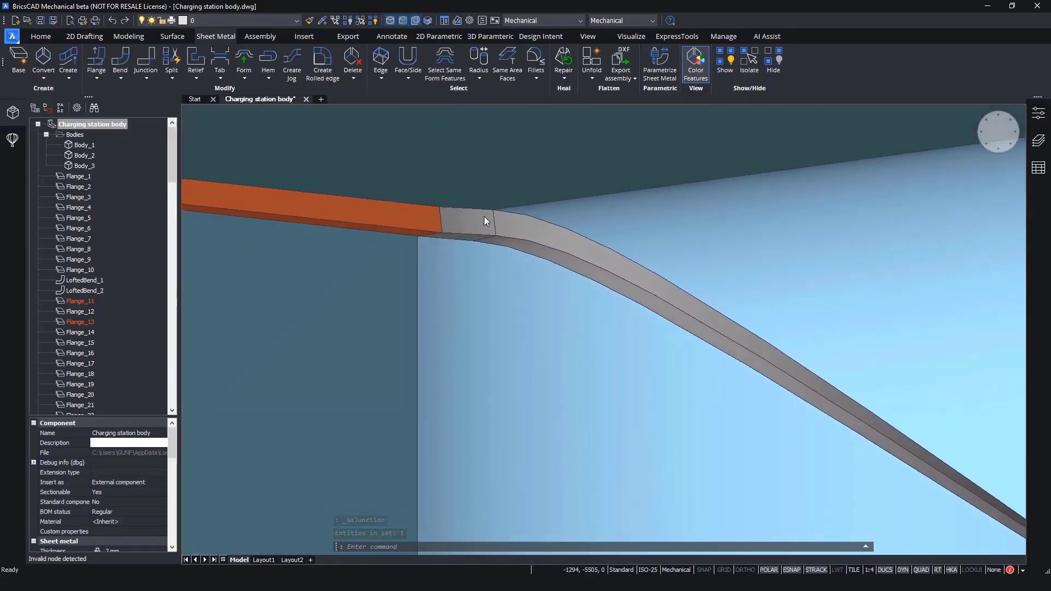
scroll(465, 224, down, 5)
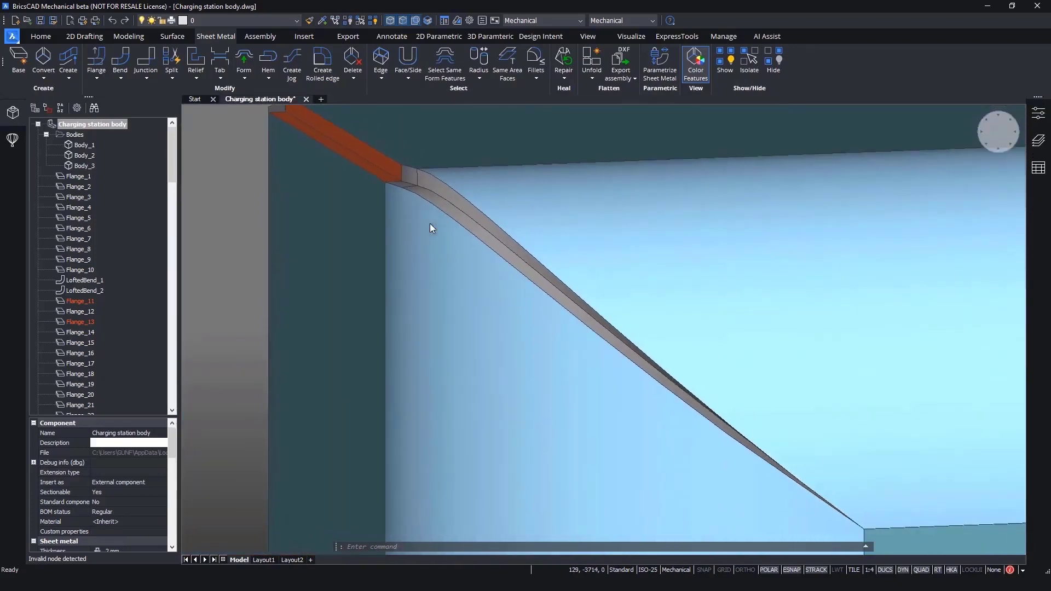
scroll(547, 295, down, 8)
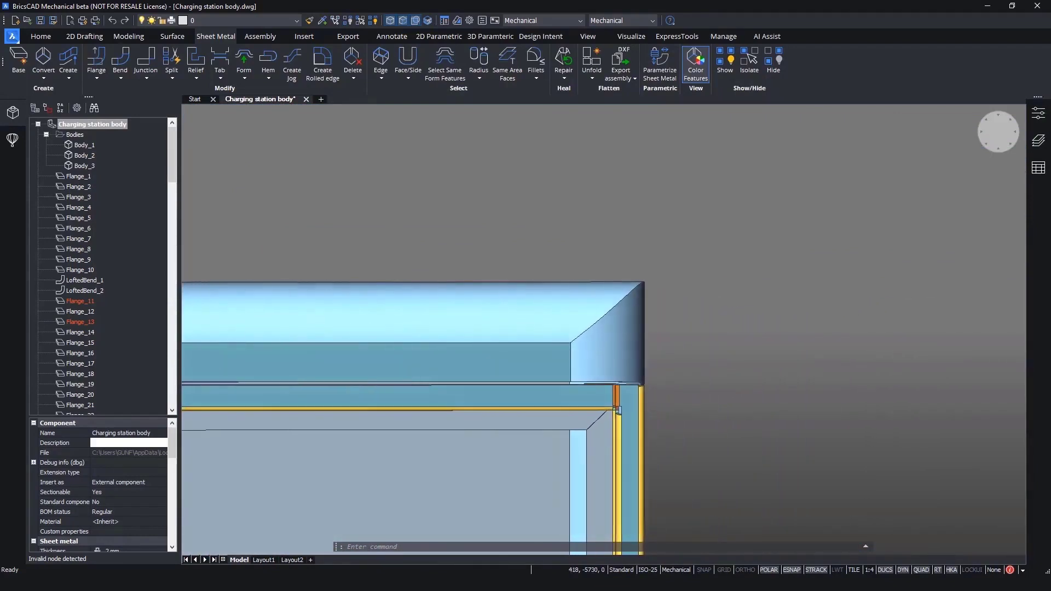
click(534, 229)
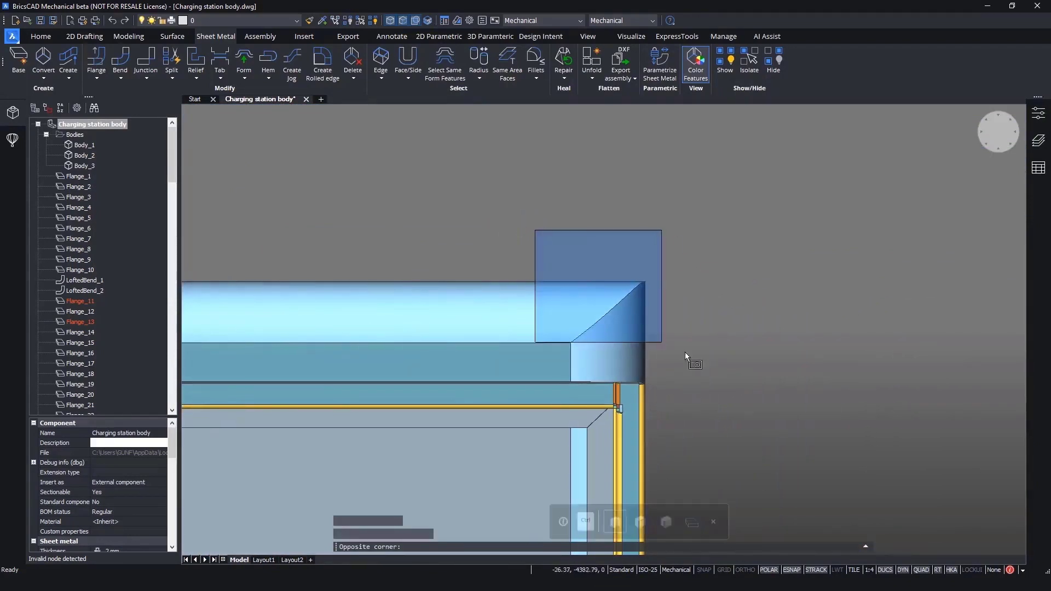
click(703, 367)
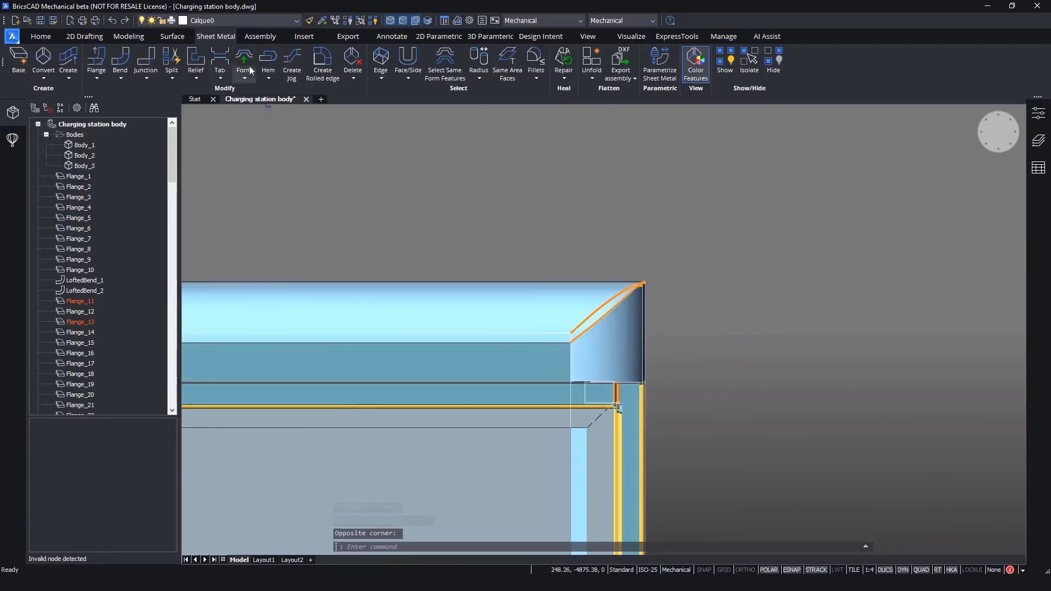
click(153, 61)
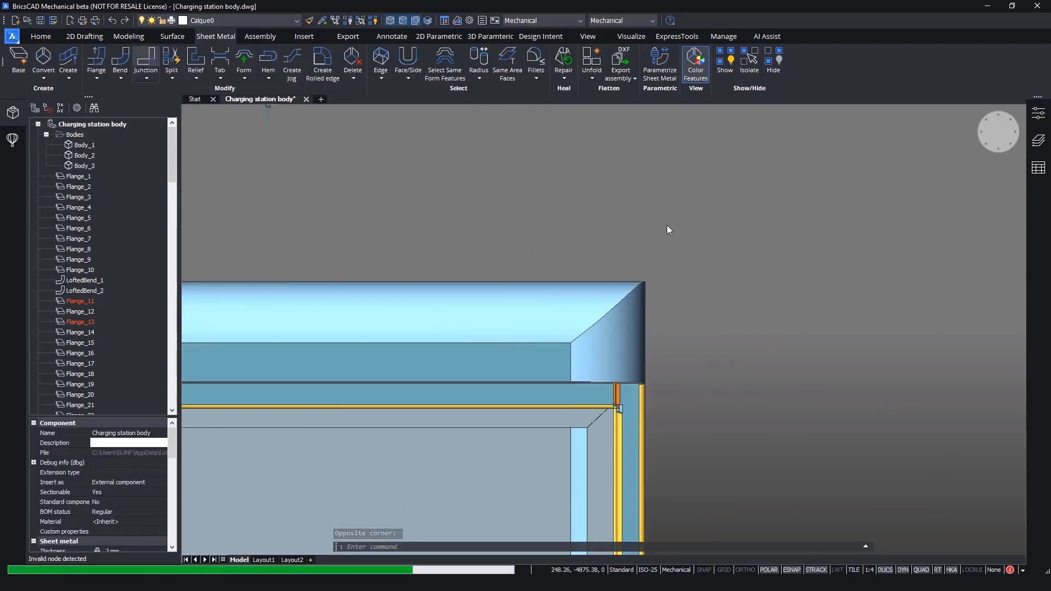
Draw a small rectangle across the end of the new junction gap at the hood's front corner, between its outer endpoints.
shift+middle_drag(729, 251, 781, 286)
text(REC)
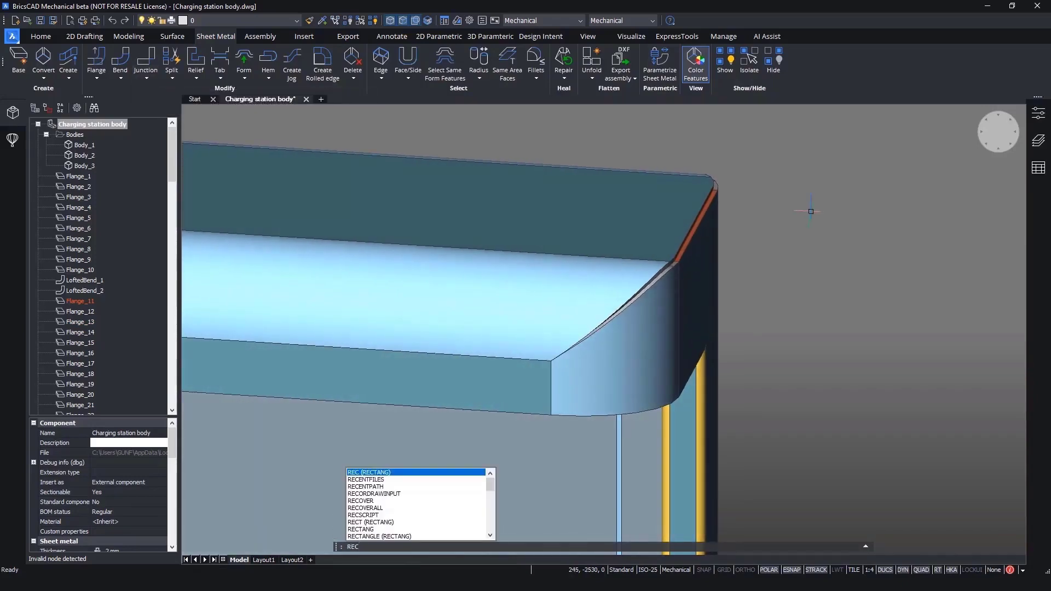
key(Return)
scroll(539, 416, up, 10)
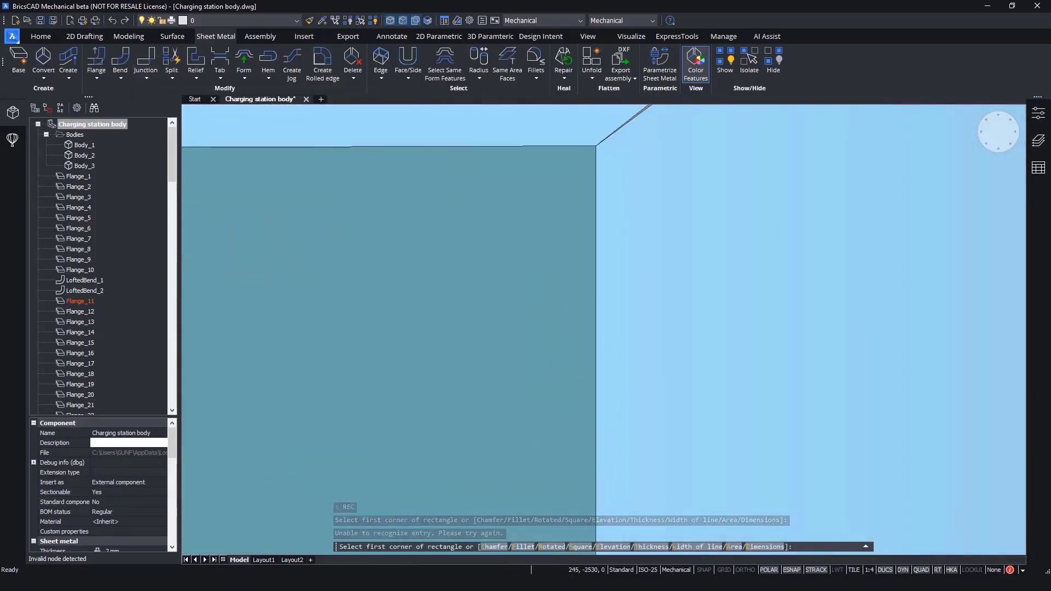
scroll(587, 250, down, 5)
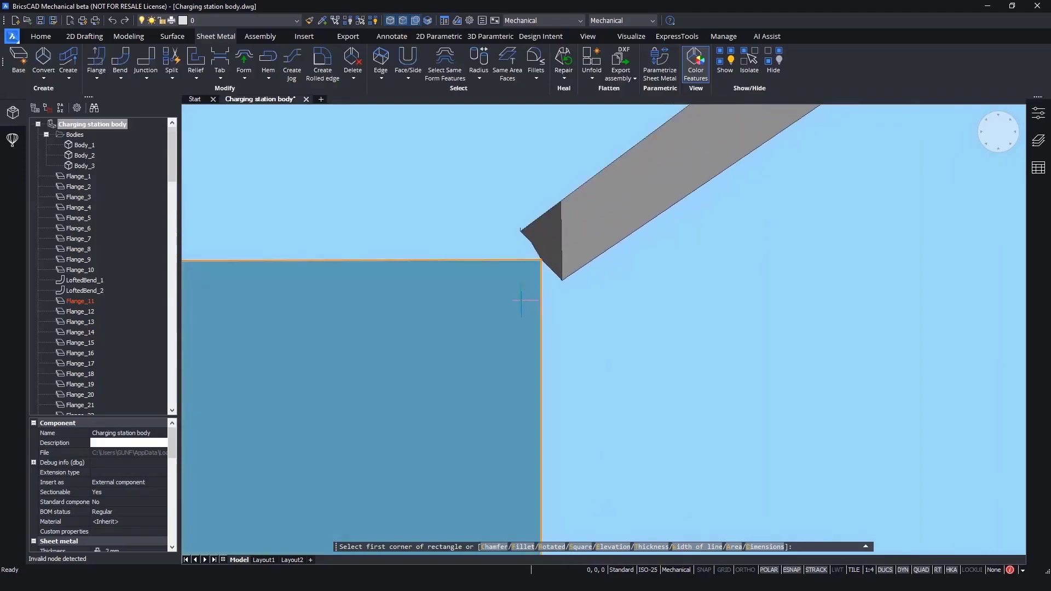
scroll(522, 235, up, 3)
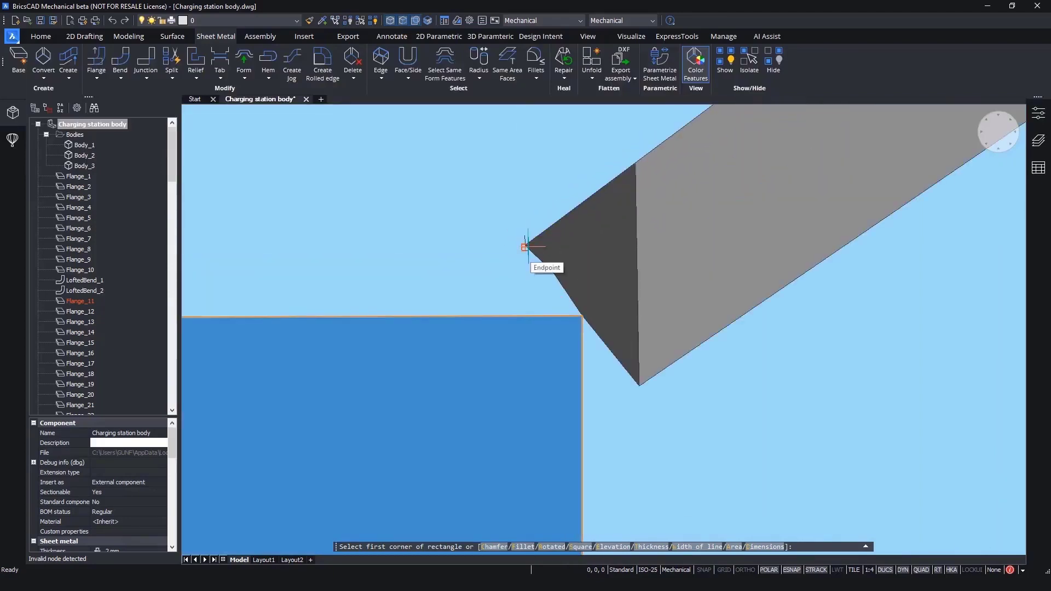
click(524, 247)
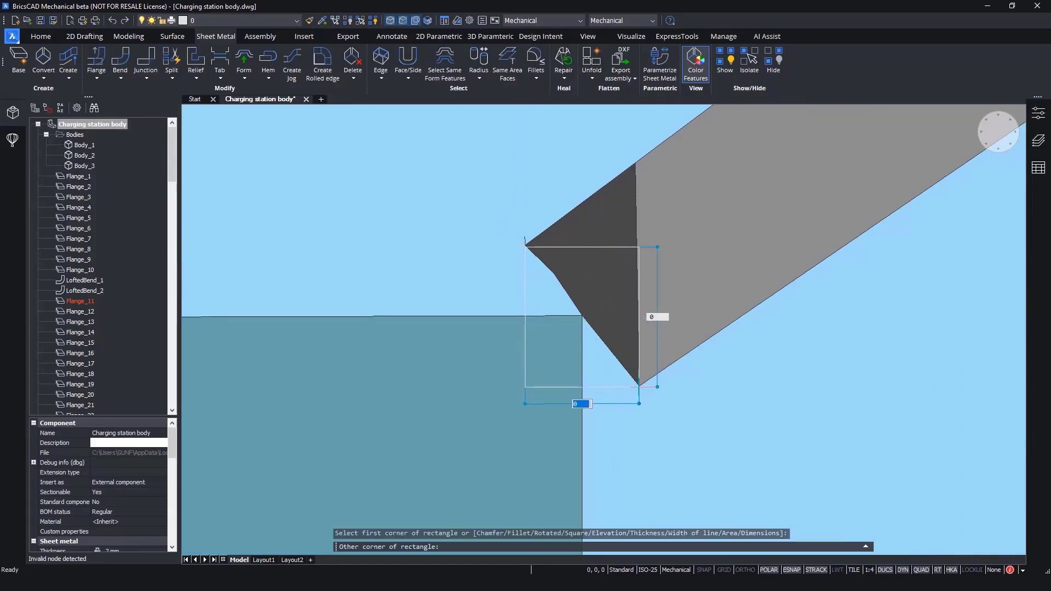
click(638, 382)
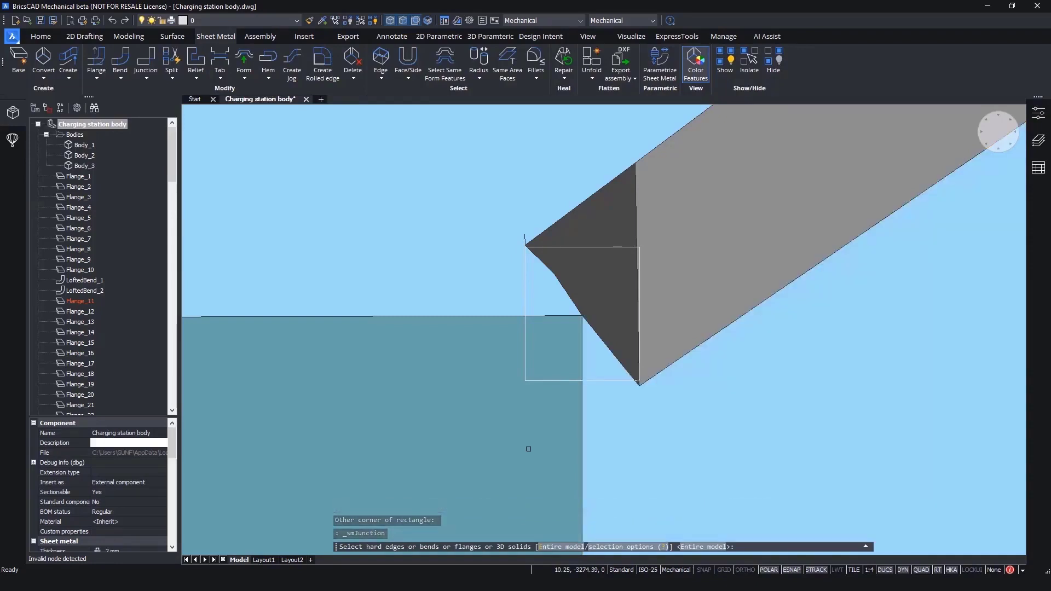
key(Escape)
Leave the junction command and select the small rectangle drawn across the gap at the hood's front corner.
click(572, 380)
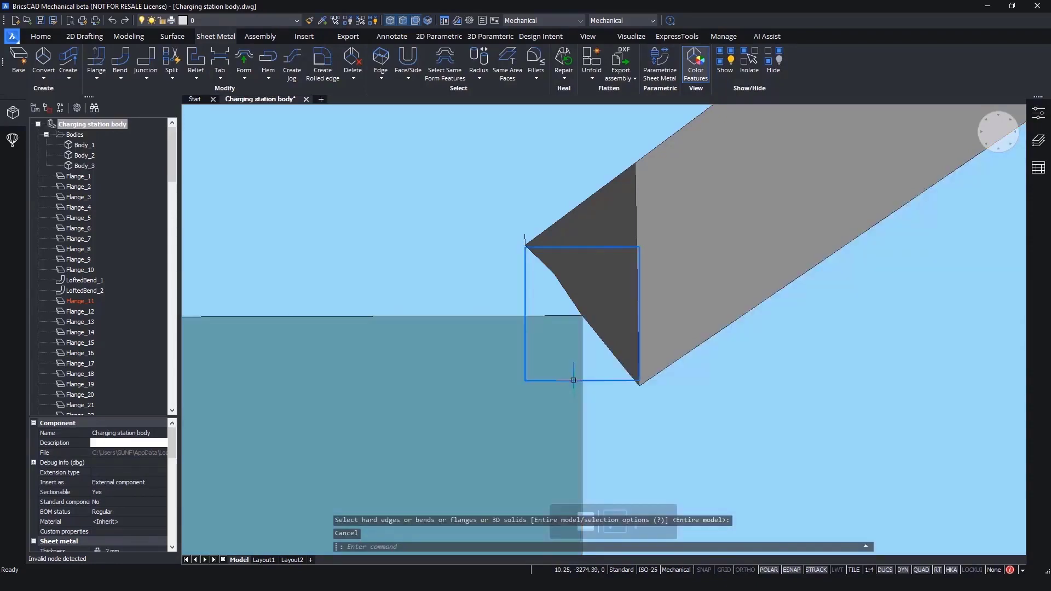
scroll(580, 394, down, 6)
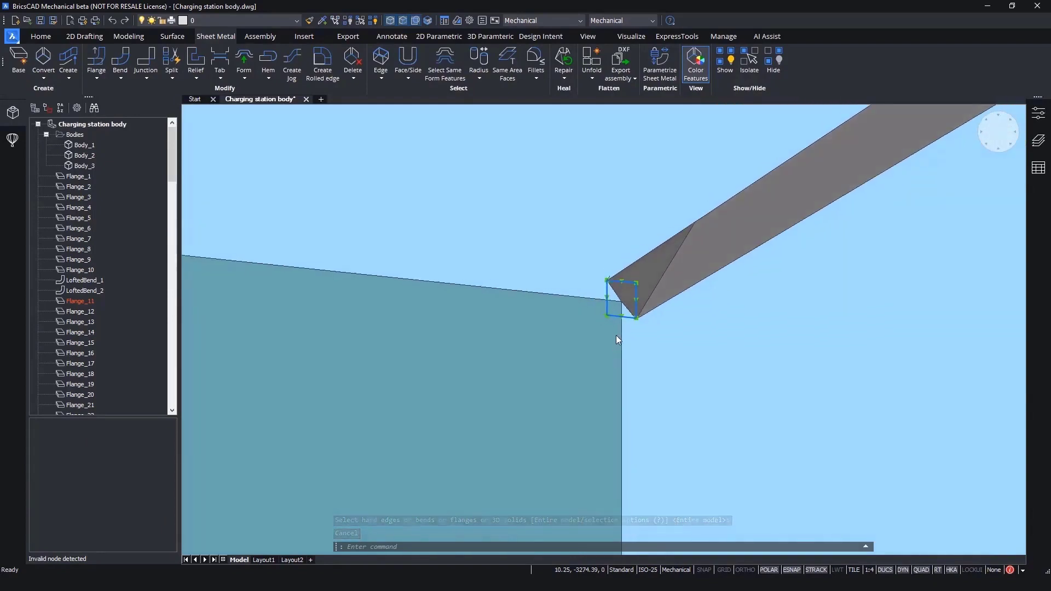
click(622, 315)
middle_drag(622, 316, 651, 127)
Discard the hood's unfold preview and show the hidden bodies of the charging station again.
key(Escape)
key(Escape)
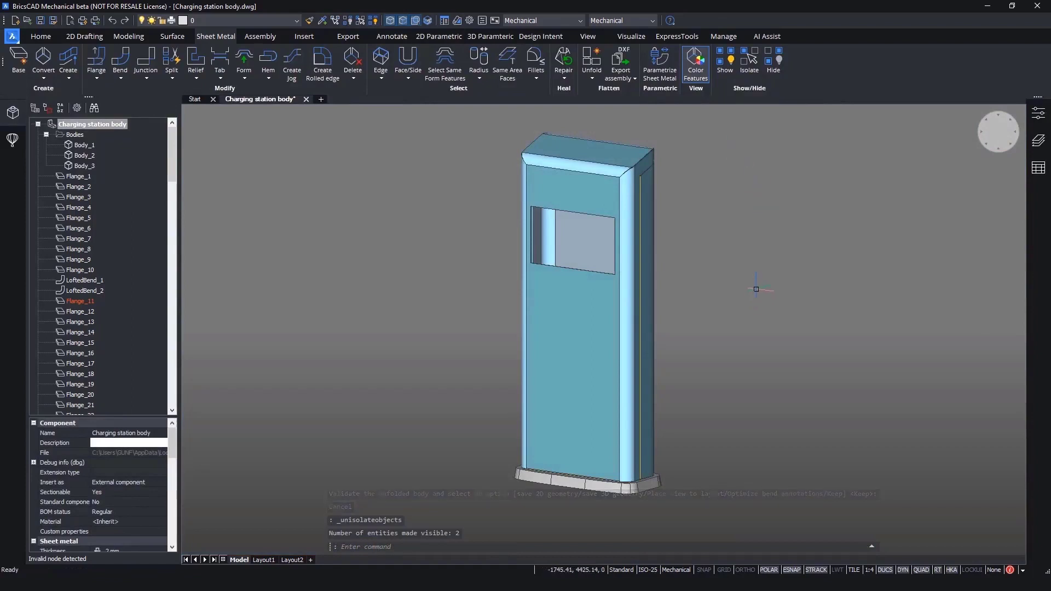
Start Quick create unfoldable part on the base solid, removing its bottom face with a shell offset of 2 mm.
shift+middle_drag(756, 289, 629, 382)
click(625, 384)
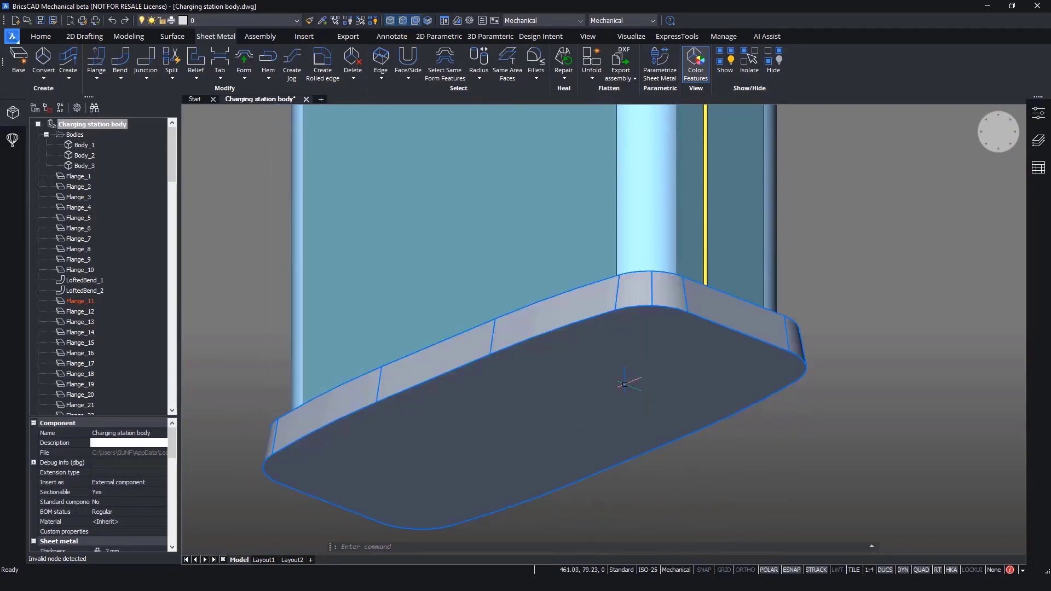
key(Escape)
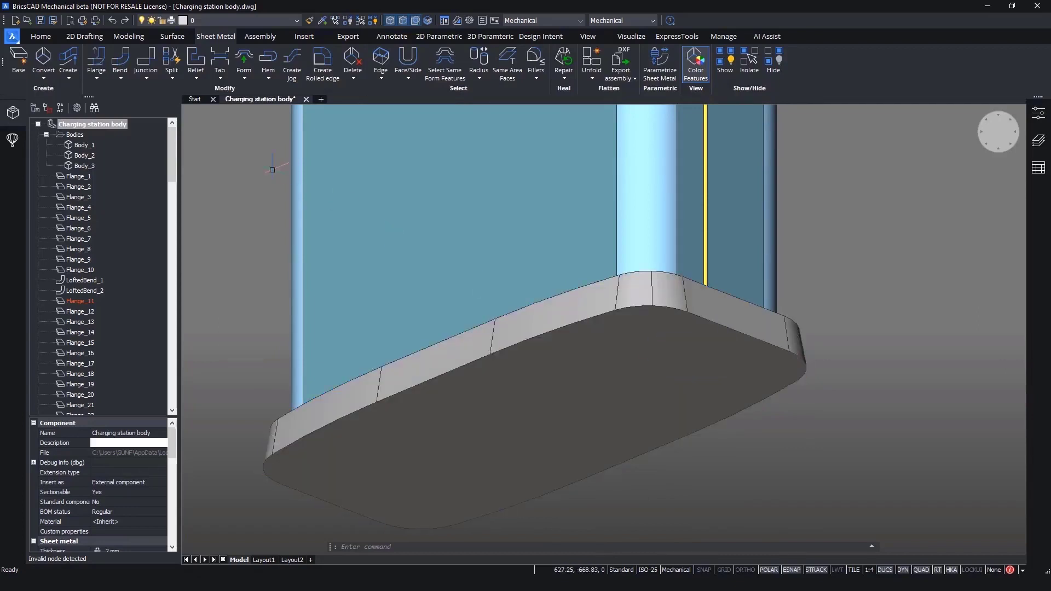
click(43, 77)
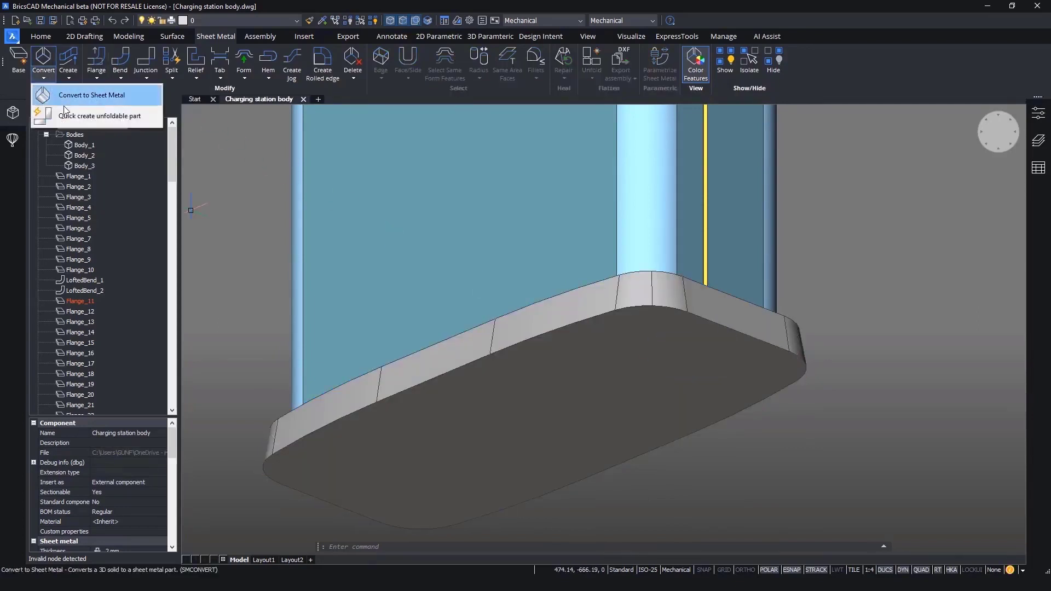
click(66, 113)
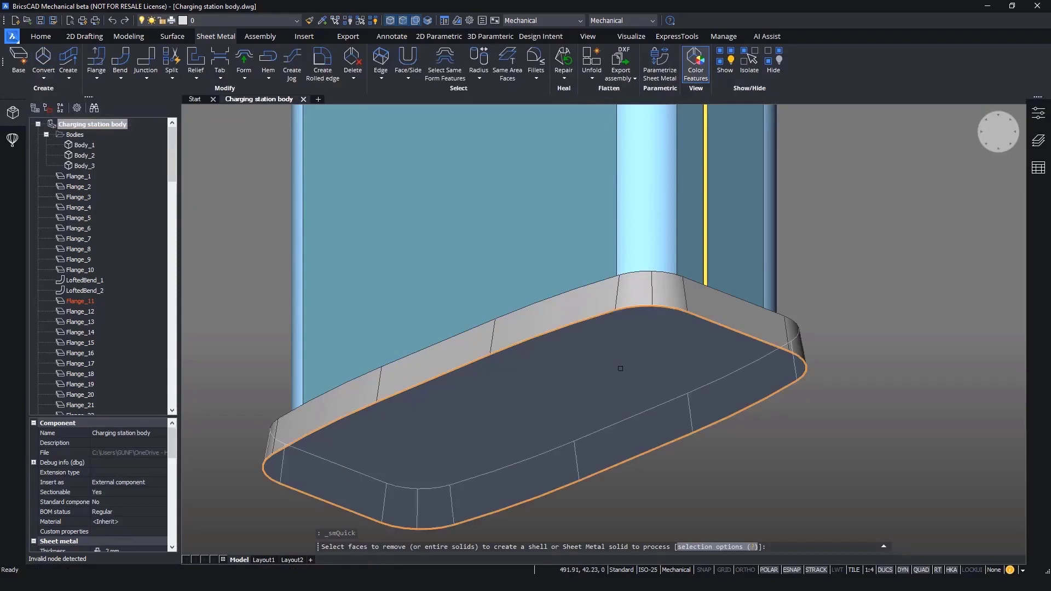
click(620, 368)
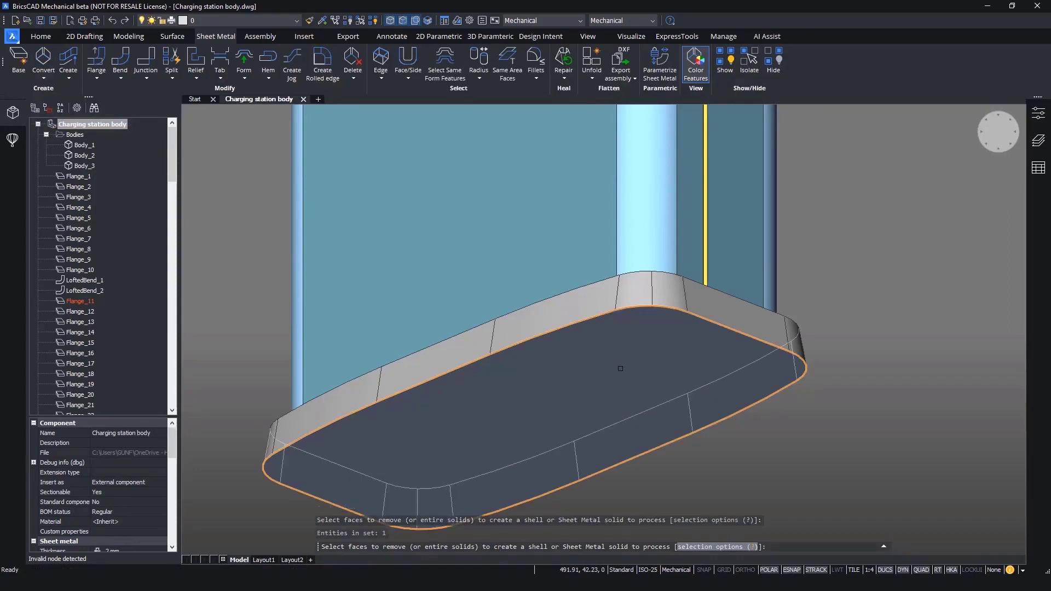
key(Return)
key(Return)
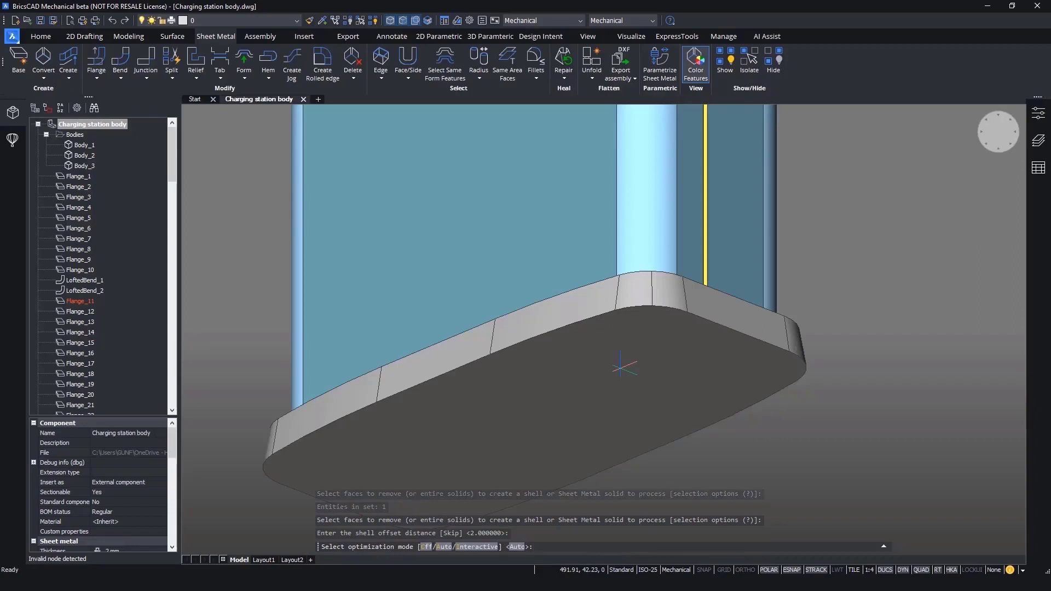
Use interactive optimization to apply bends along the base's straight long-side edges and junctions along its short-end edges.
click(474, 547)
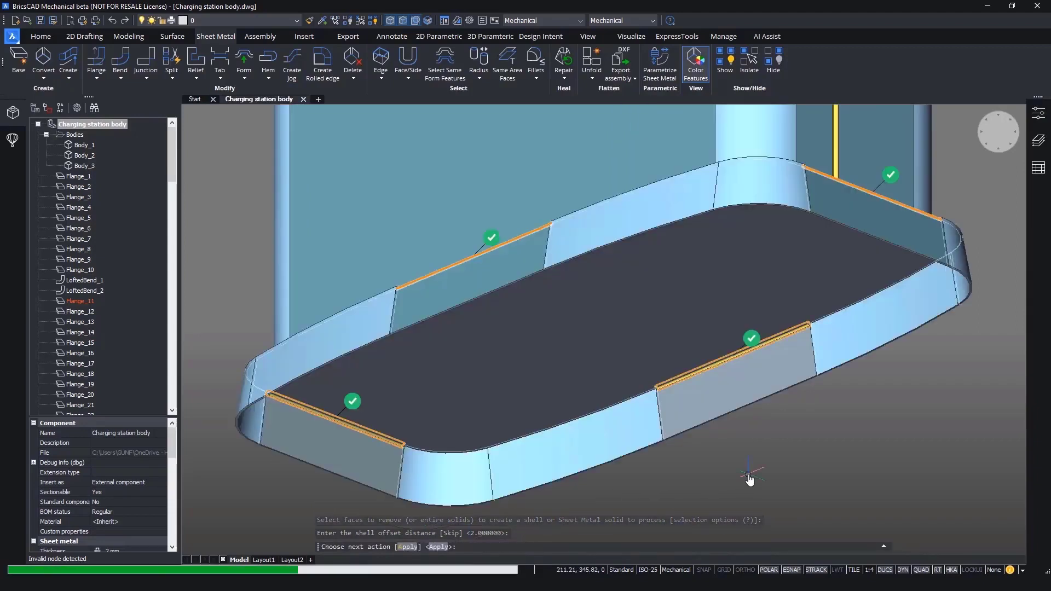
shift+middle_drag(750, 480, 887, 457)
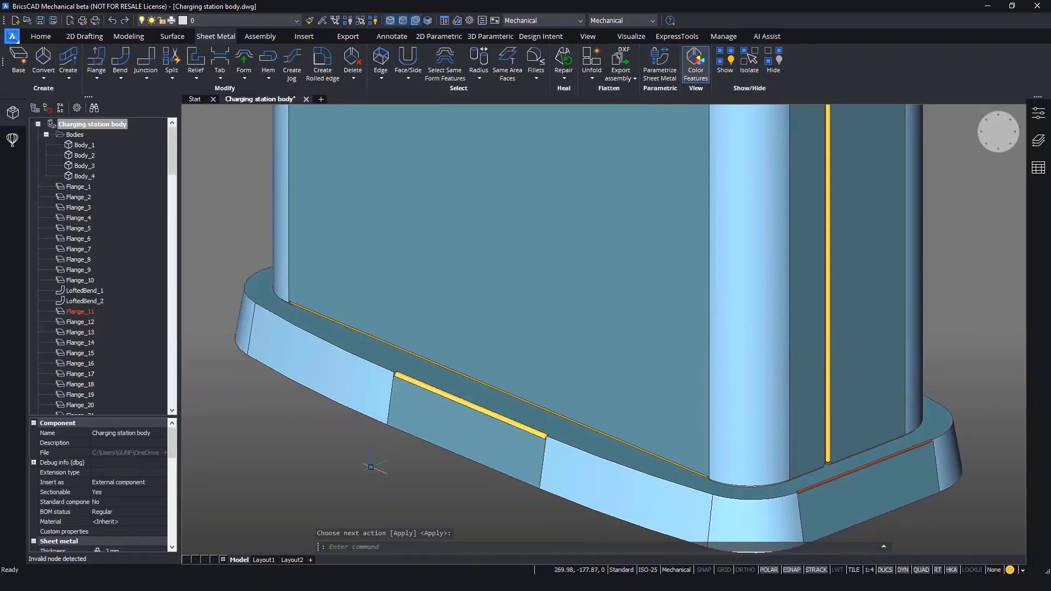
shift+middle_drag(328, 477, 388, 473)
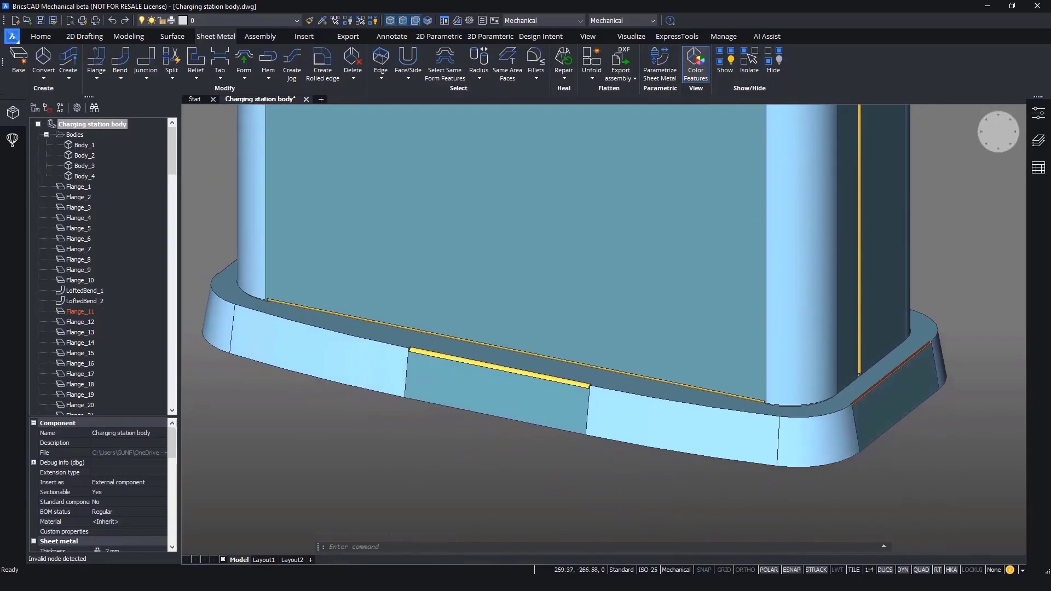
Isolate the base body and convert the hard edges along its curved rim sections into junctions.
click(625, 425)
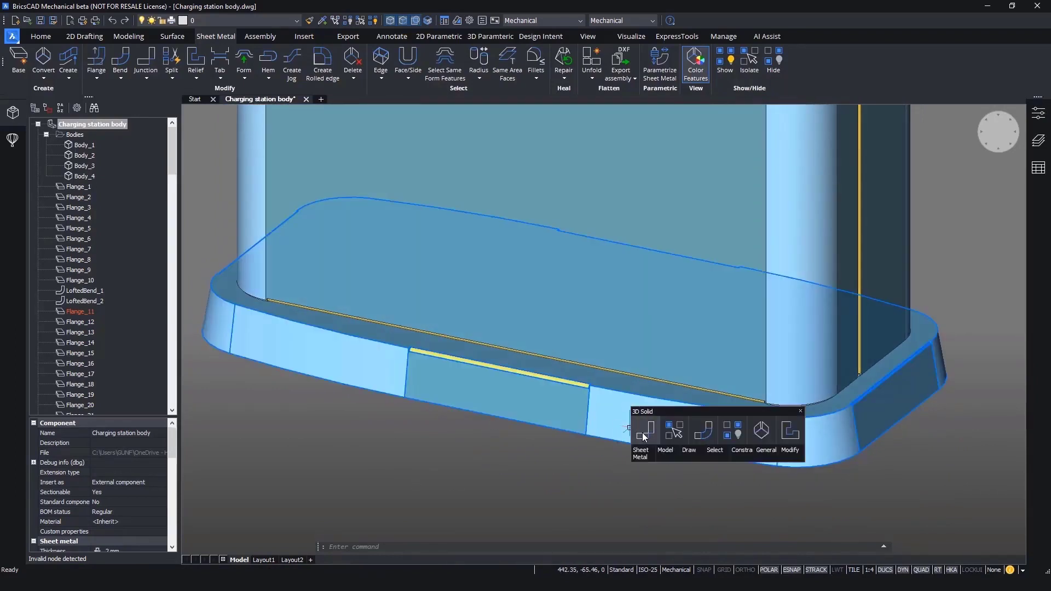
click(672, 440)
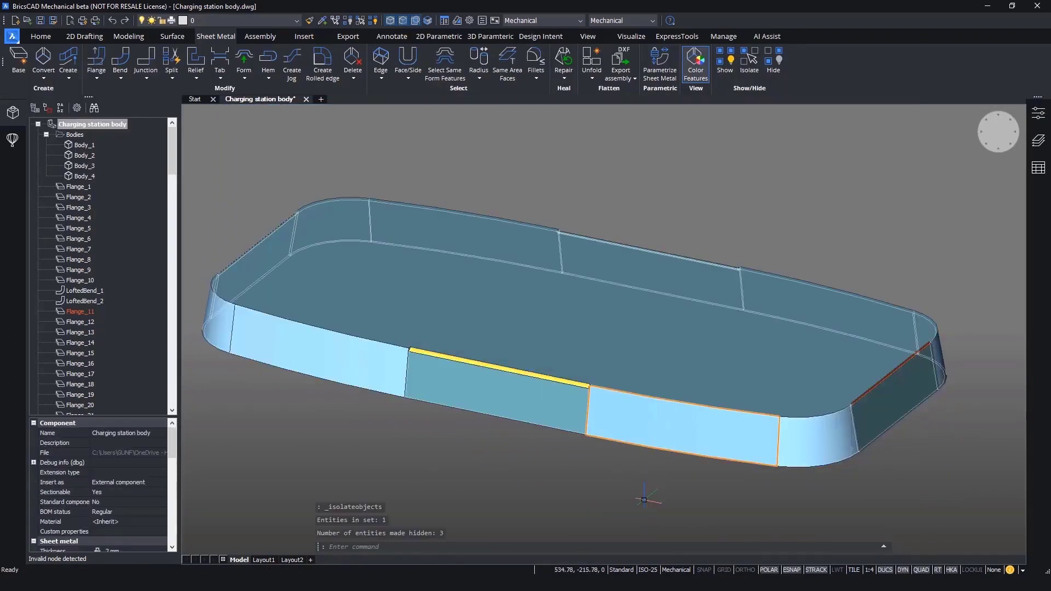
shift+middle_drag(644, 500, 767, 420)
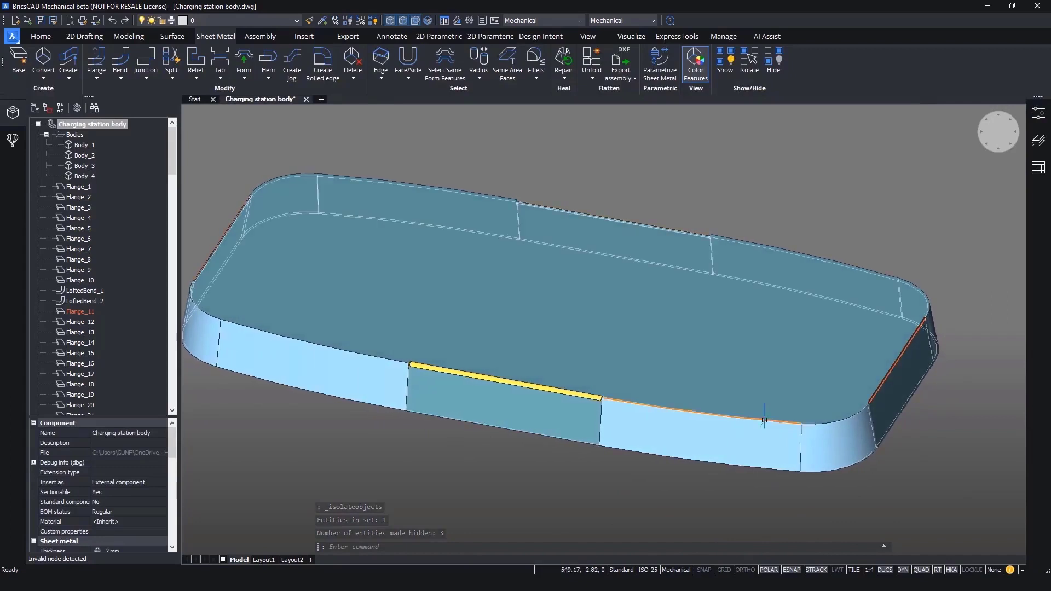
key(Escape)
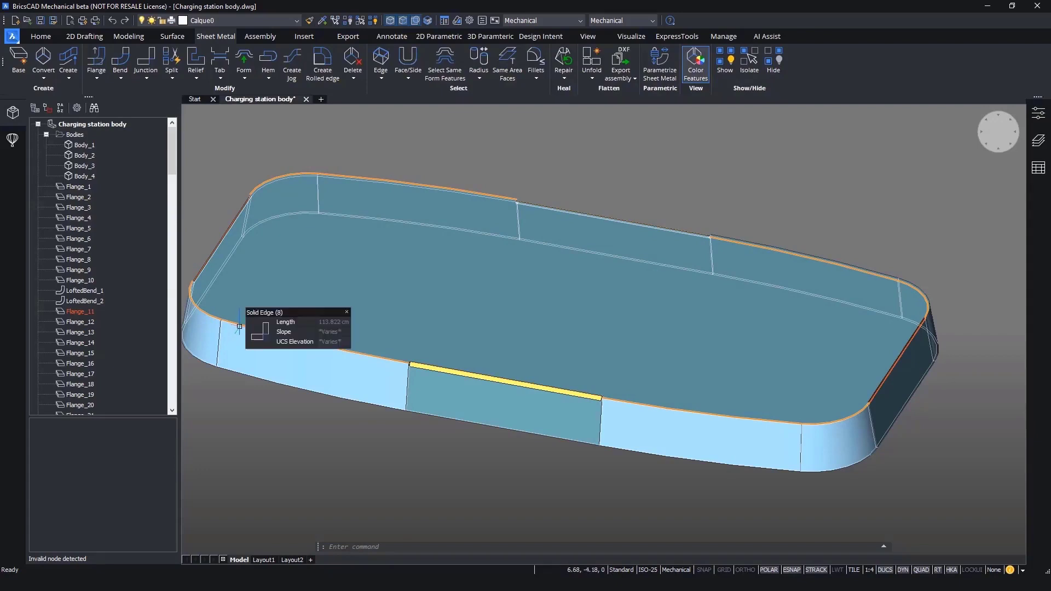
click(258, 332)
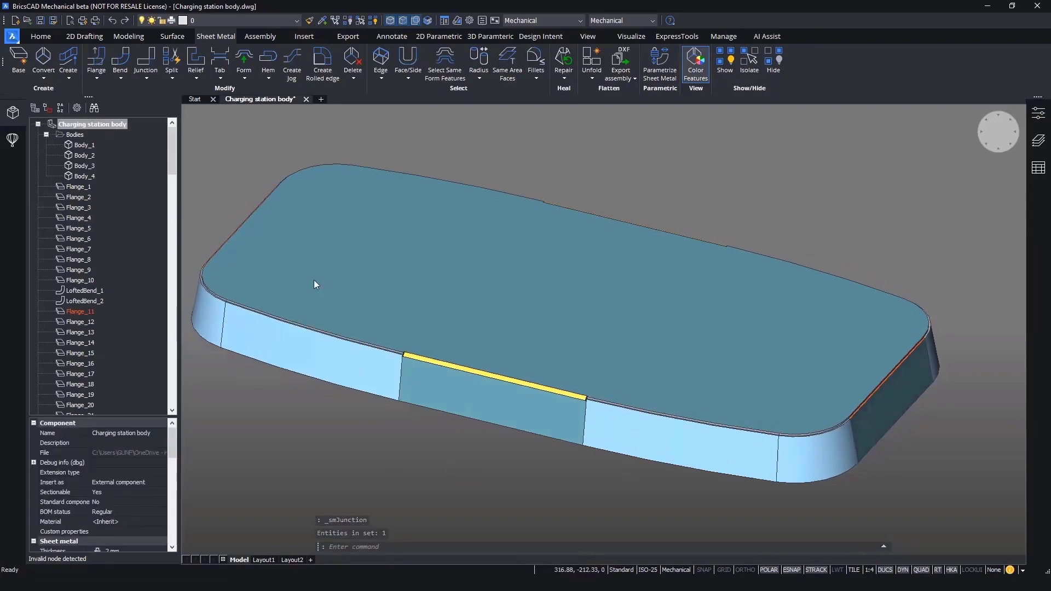
Split the flange at one short end of the base with a new line across its middle, from lower to upper edge.
click(177, 81)
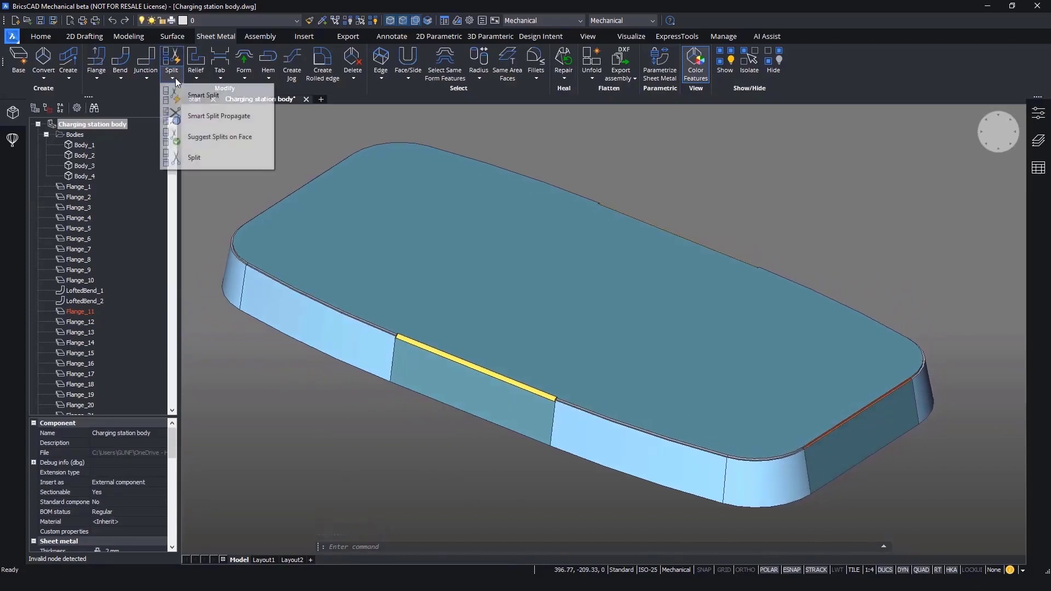
click(205, 159)
key(Return)
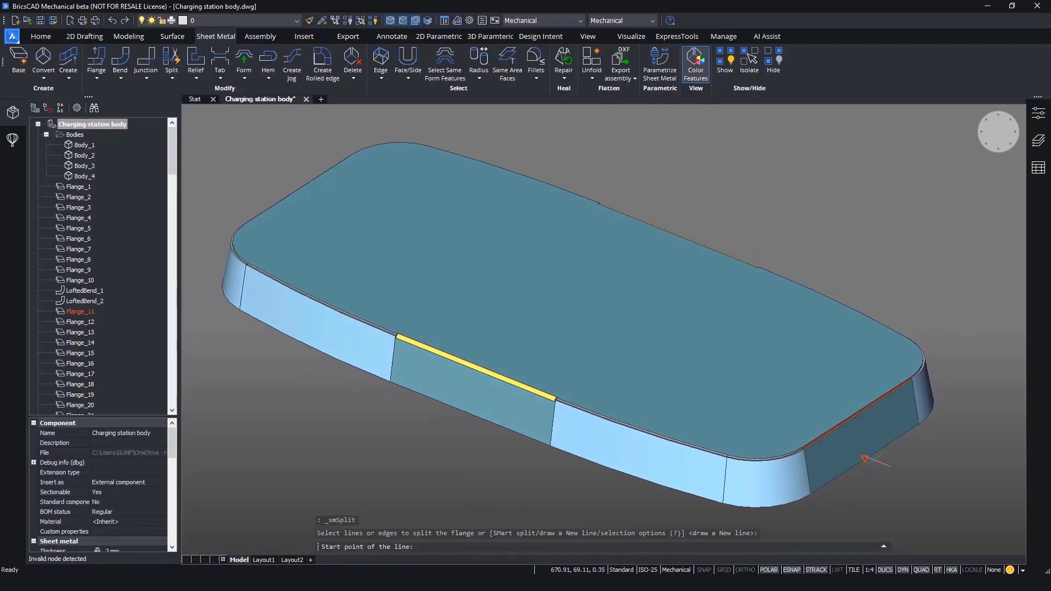
click(866, 459)
click(858, 413)
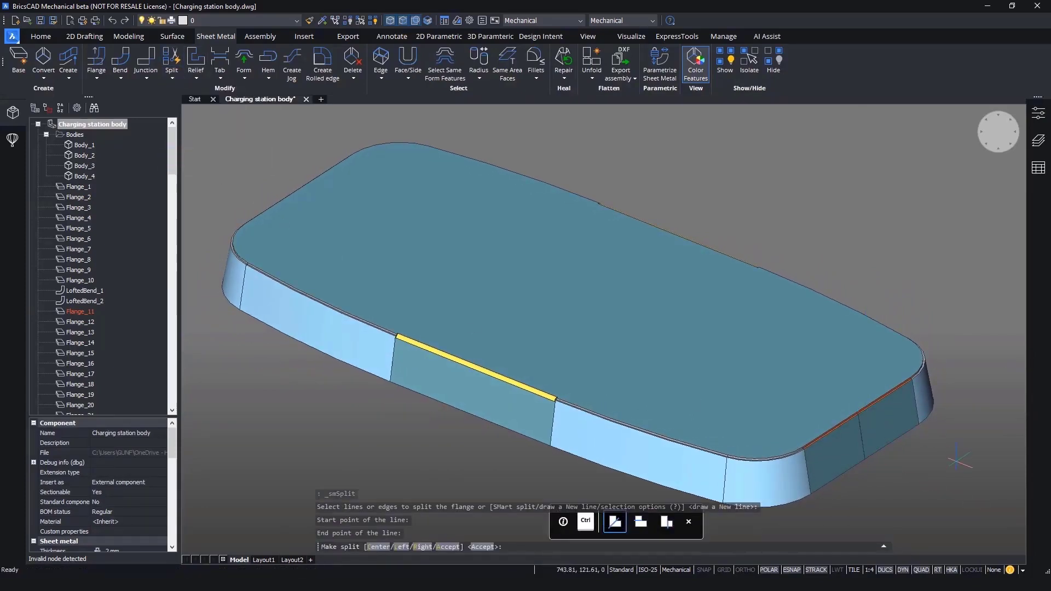
key(Return)
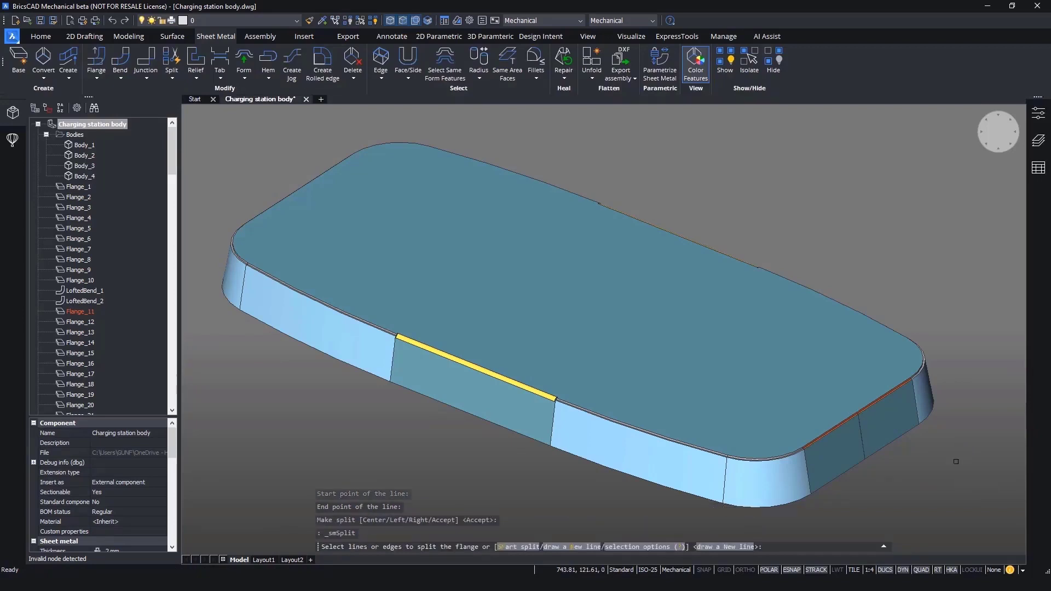
Split the flange at the base's opposite short end with a new line across its middle.
key(Return)
mouse_move(954, 461)
shift+middle_down()
mouse_move(780, 487)
mouse_move(563, 501)
mouse_move(442, 474)
shift+middle_up()
click(442, 473)
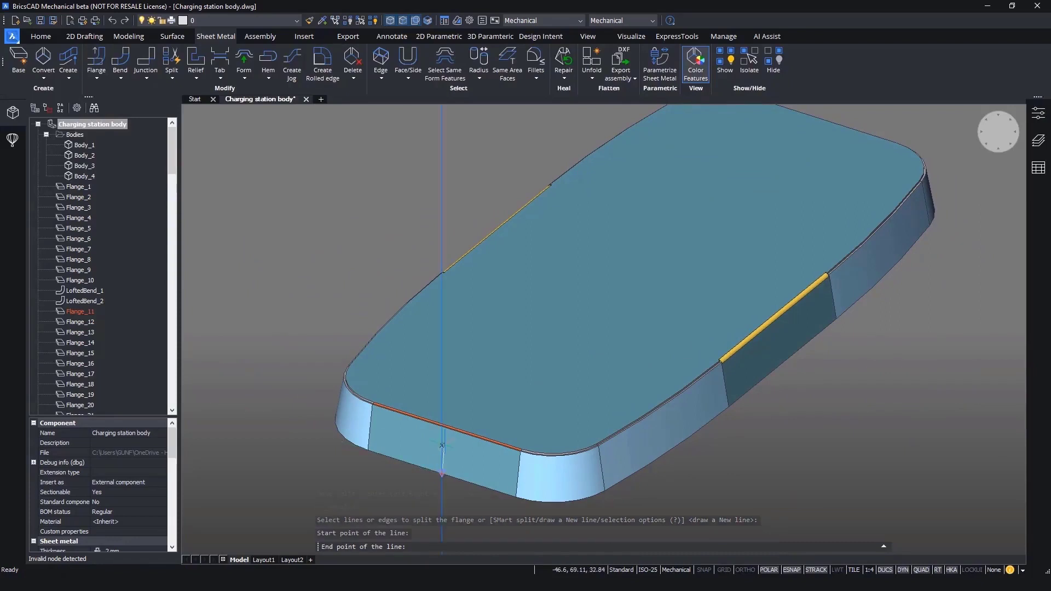
click(444, 431)
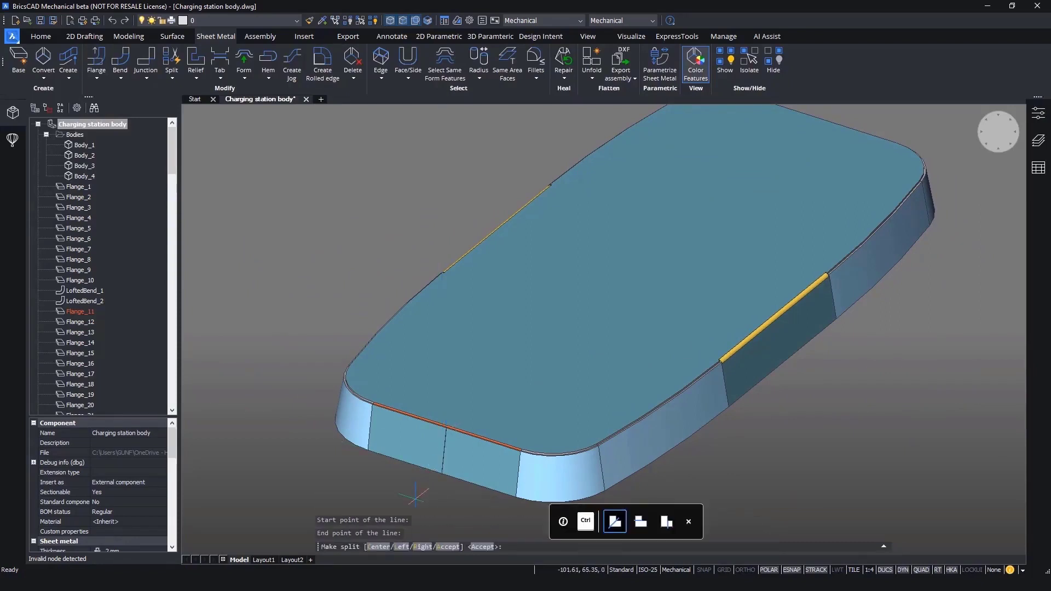
key(Return)
key(Return)
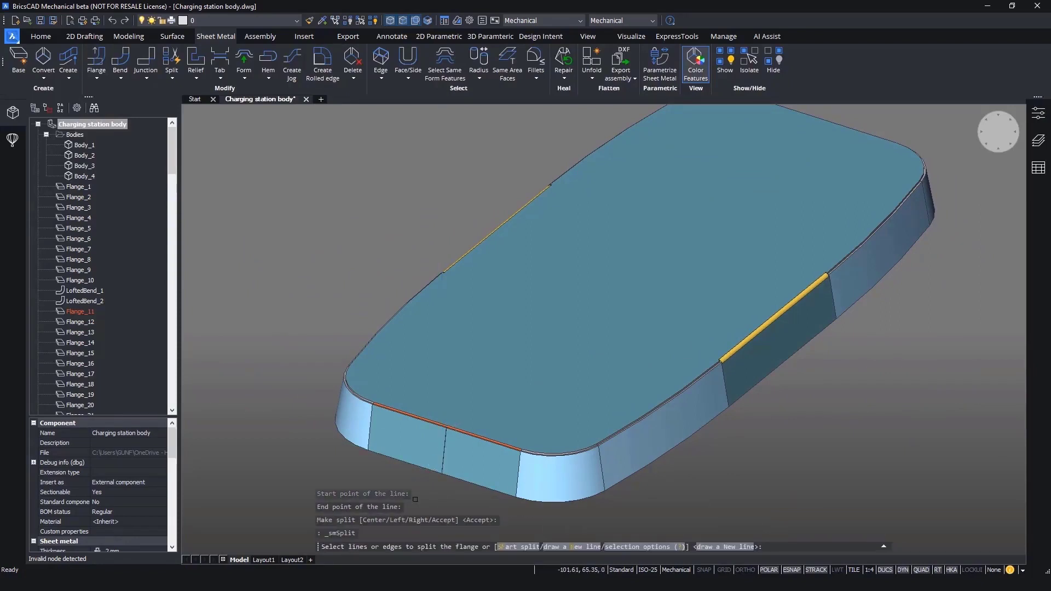
key(Escape)
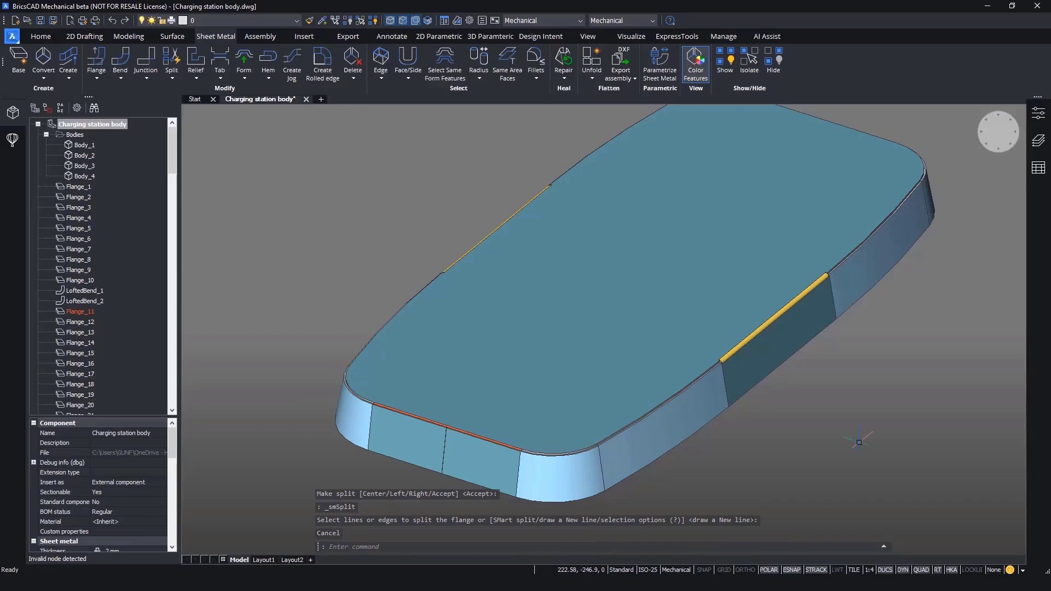
Unfold the base starting from its top face, position the preview in front of the body and examine its bend lines.
shift+middle_drag(862, 441, 823, 427)
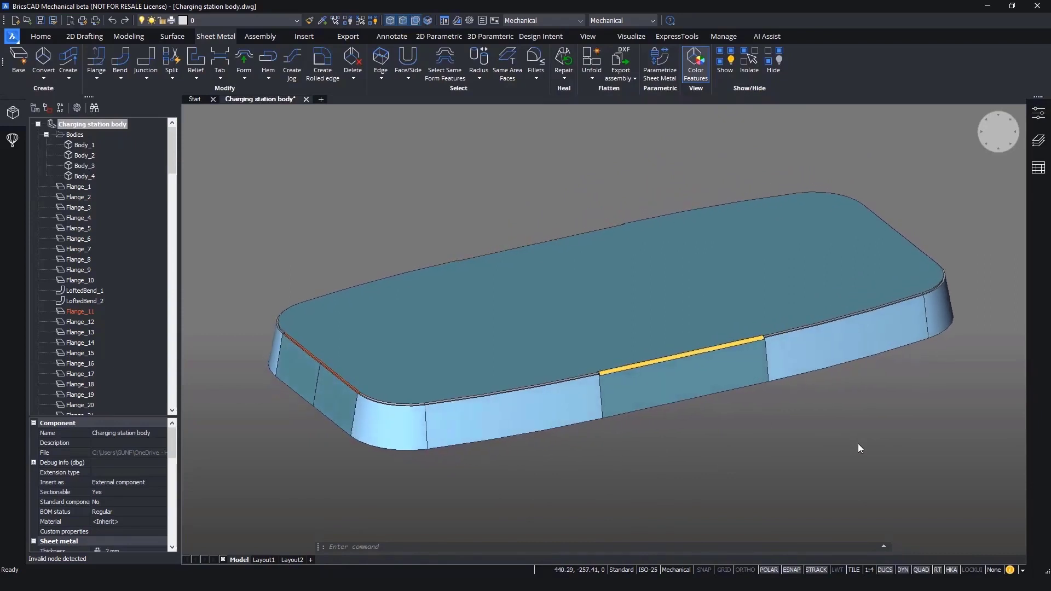
click(591, 59)
click(625, 306)
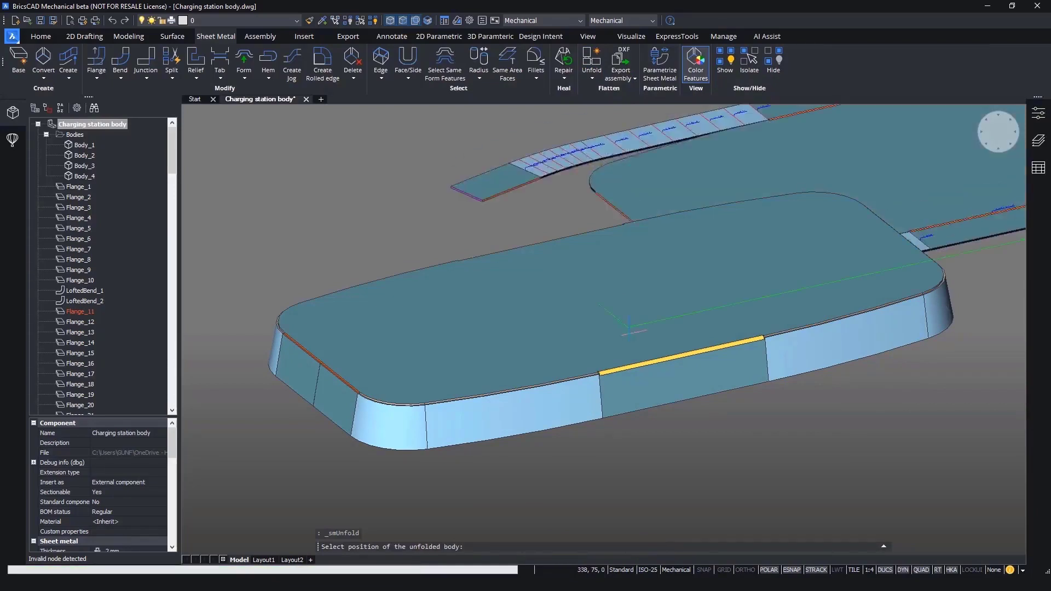
scroll(631, 330, down, 2)
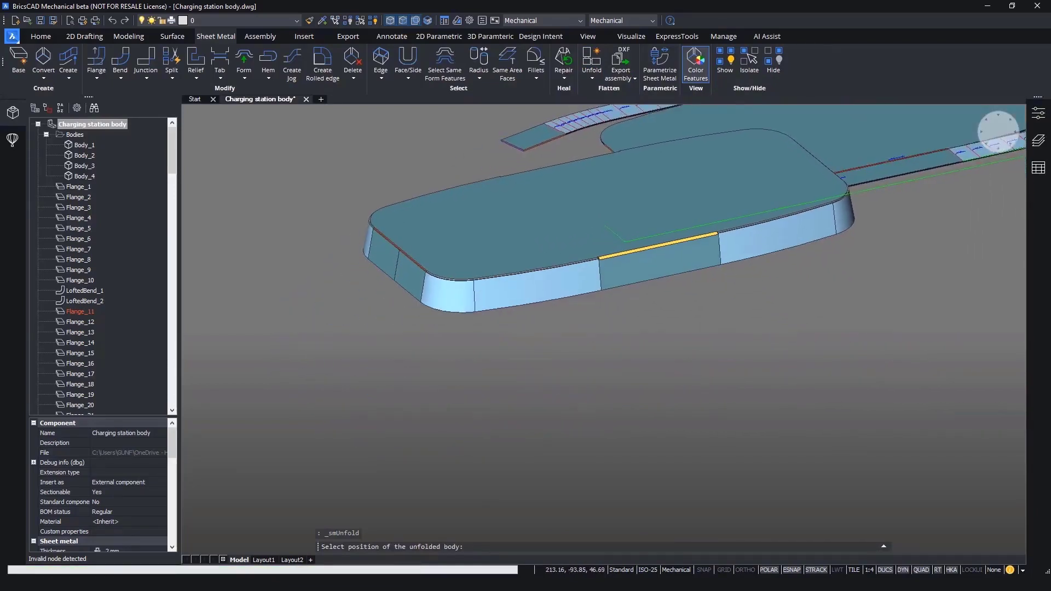
click(517, 498)
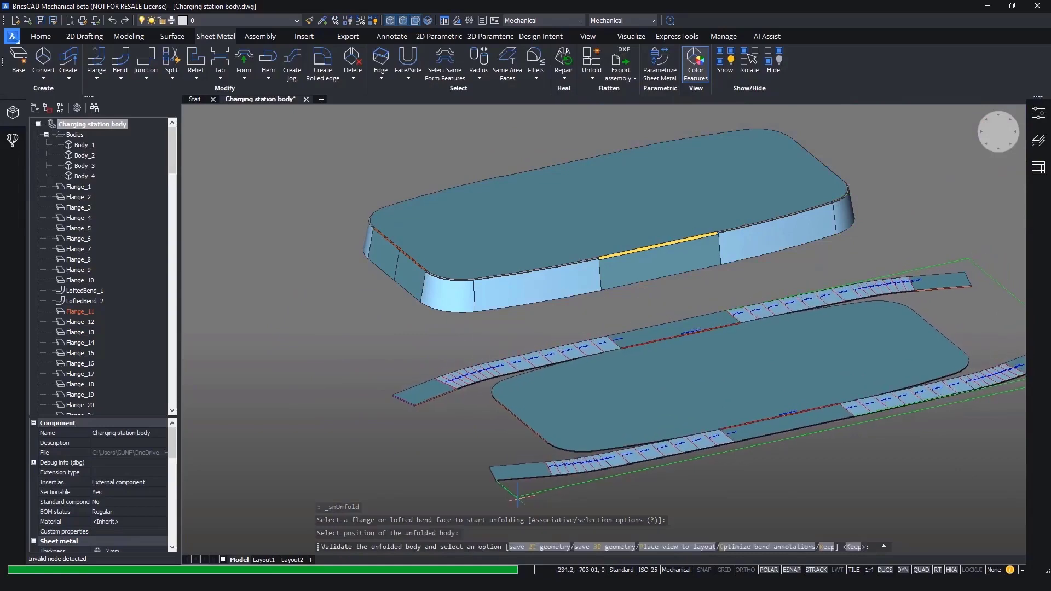
shift+middle_drag(736, 507, 736, 508)
scroll(738, 507, up, 4)
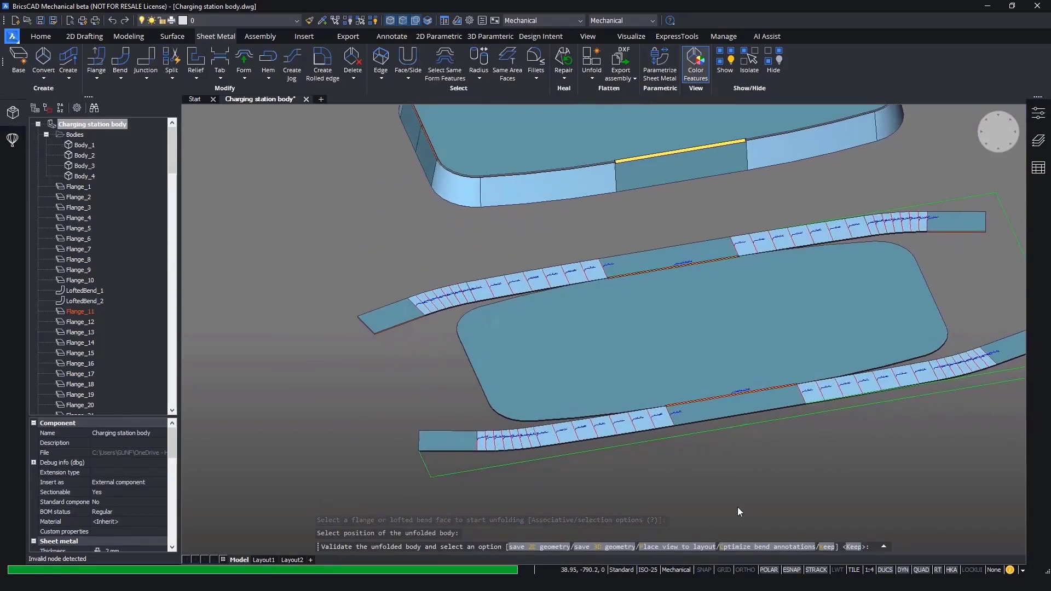
scroll(737, 507, up, 5)
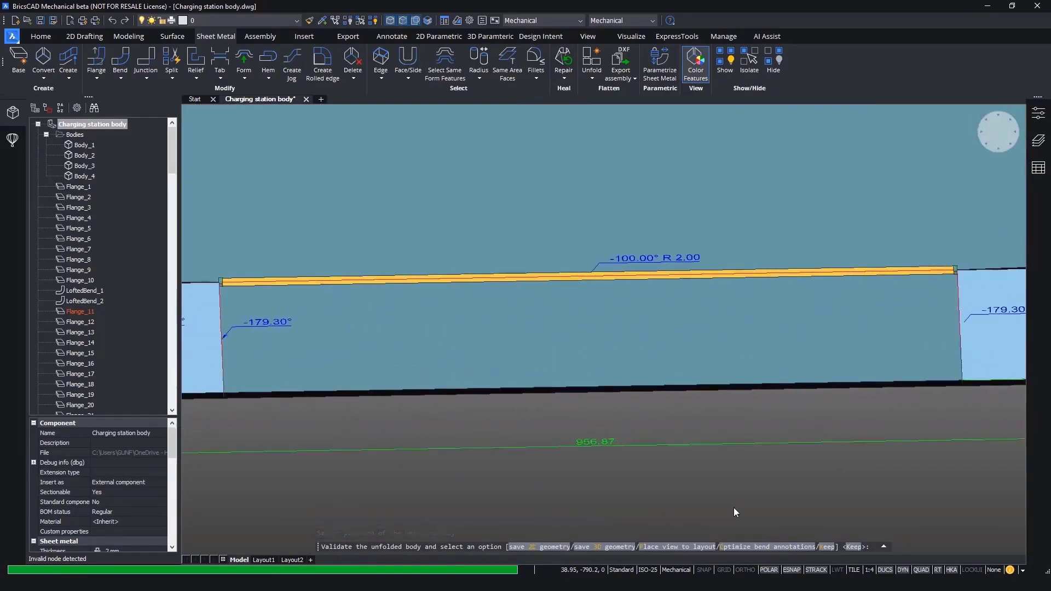
middle_drag(589, 467, 1048, 465)
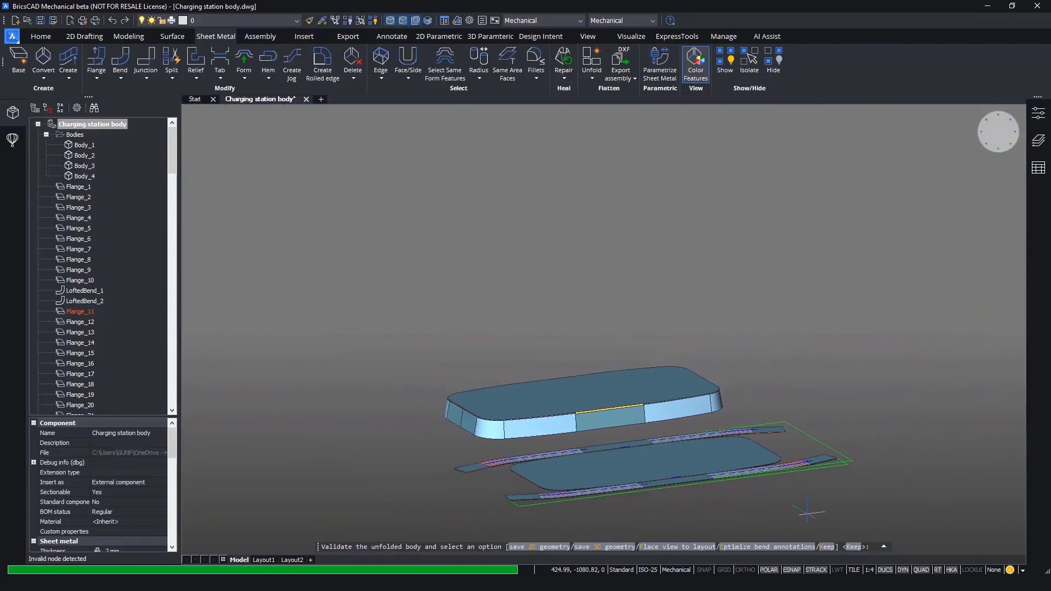
Discard the base's unfold preview and show all hidden bodies again.
key(Escape)
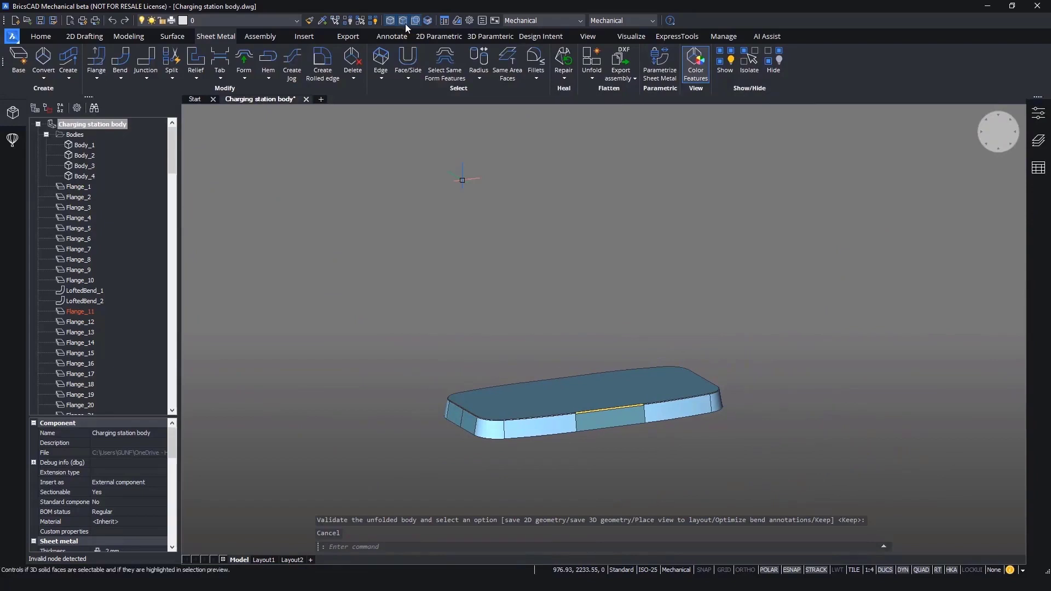
click(372, 20)
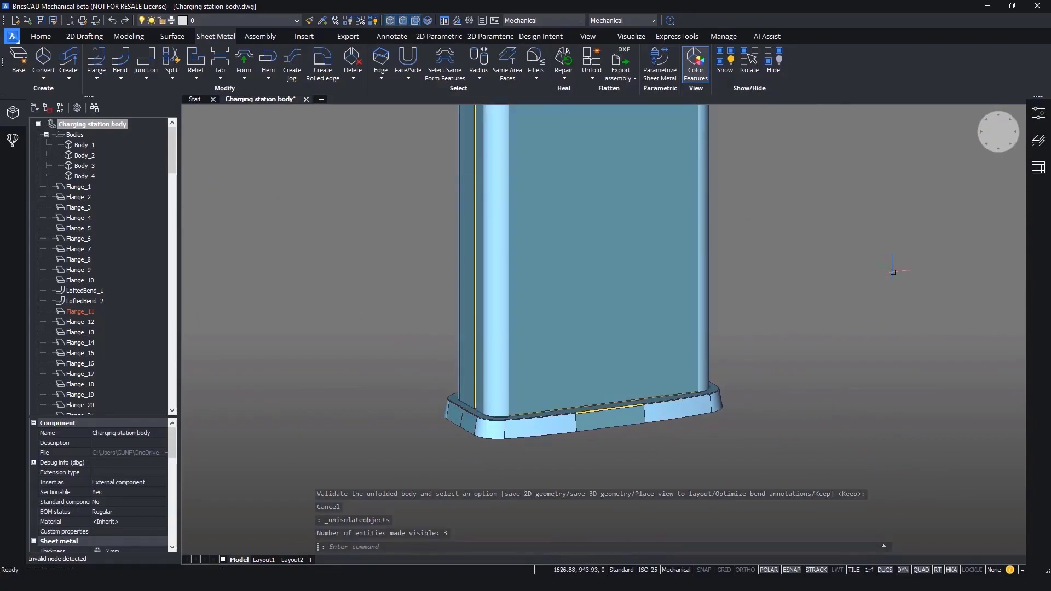
scroll(893, 272, down, 3)
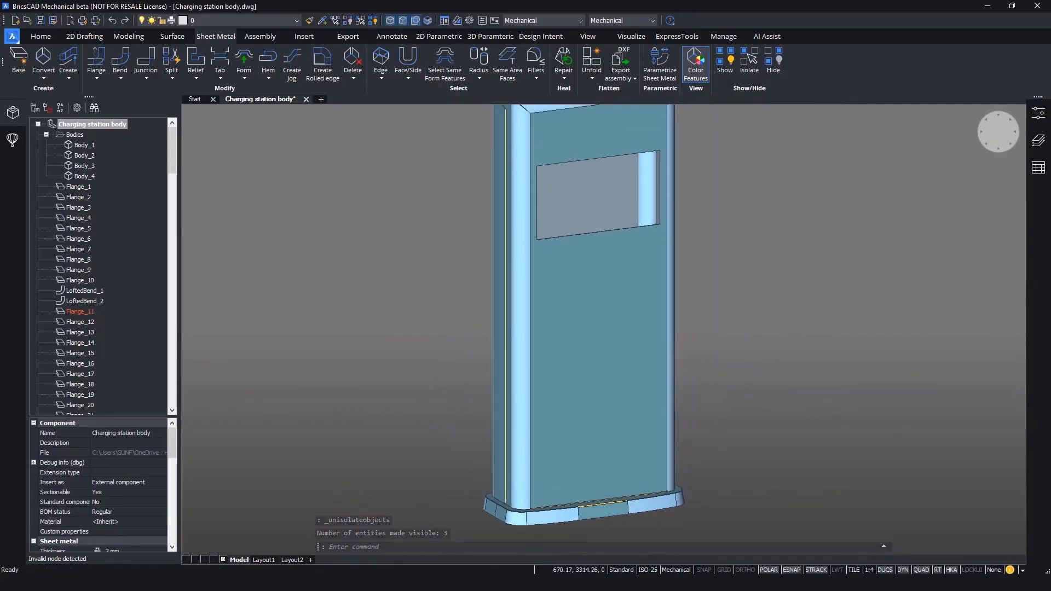
Save the charging station drawing and start the sheet metal assembly export (SMASSEMBLYEXPORT) in interactive mode.
key(ctrl+s)
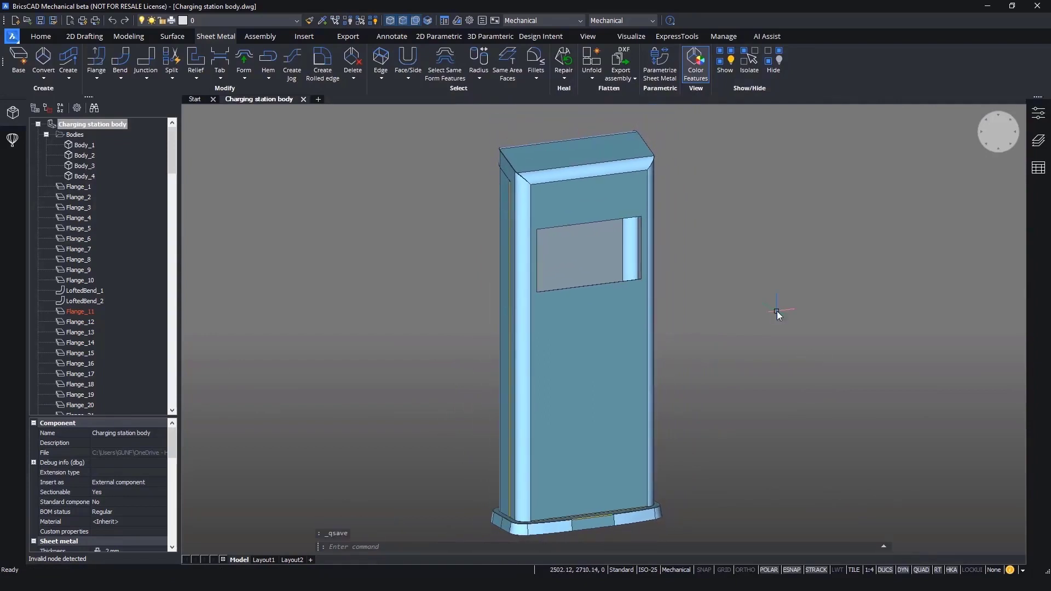
text(SMASSEMBLYEXPORT)
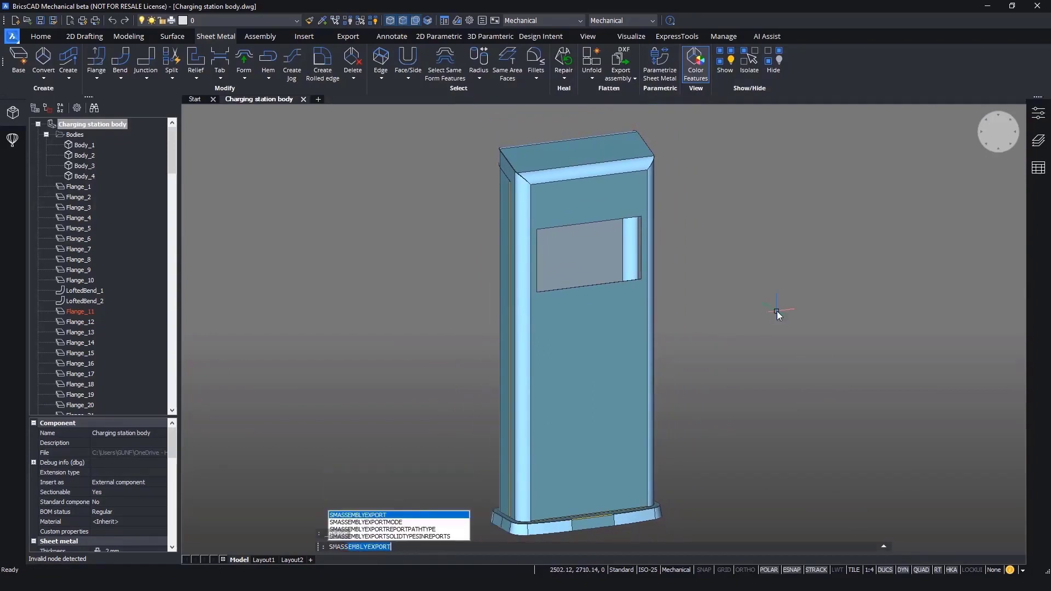
key(Return)
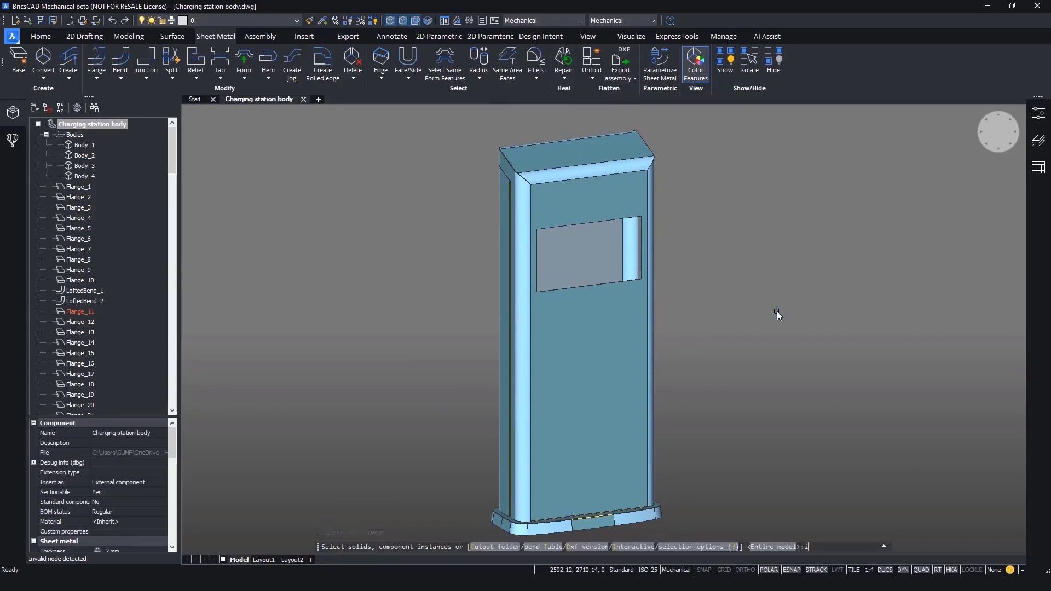
text(i)
key(Return)
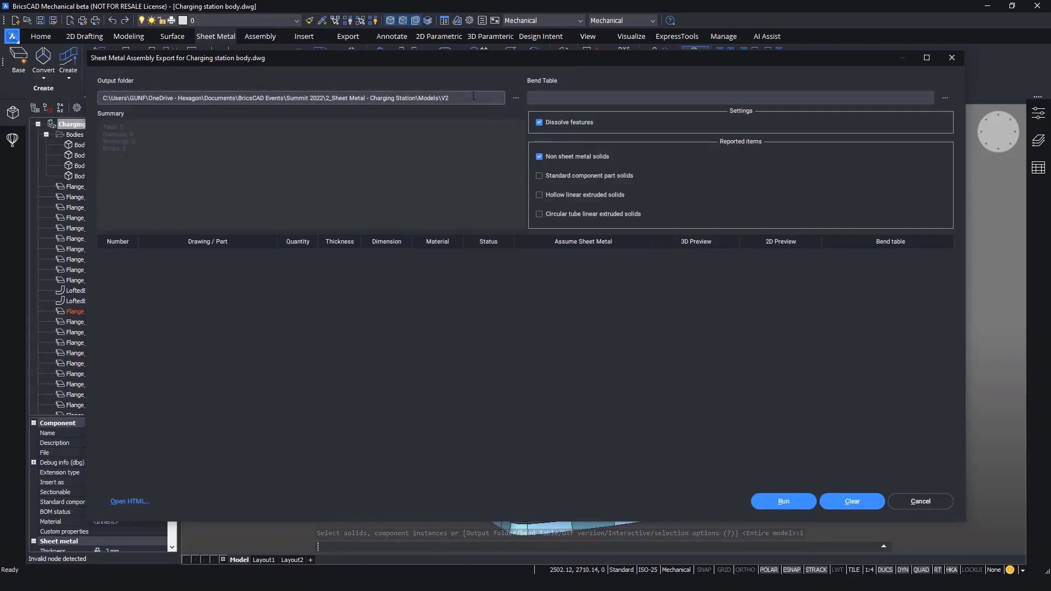
Run the assembly export into the Output subfolder of V2 with Dissolve features turned off.
click(516, 98)
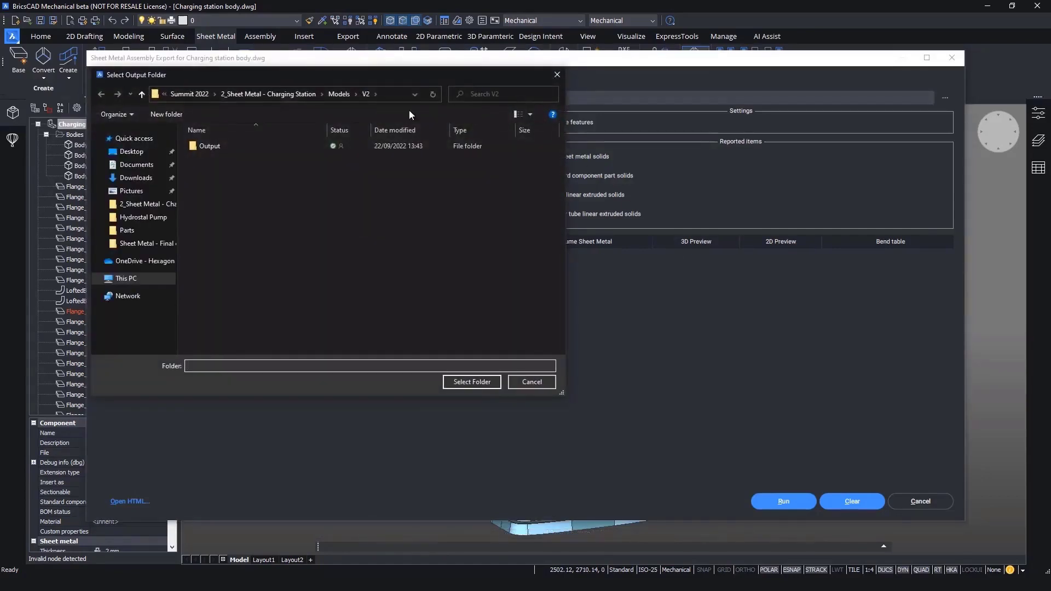
click(209, 145)
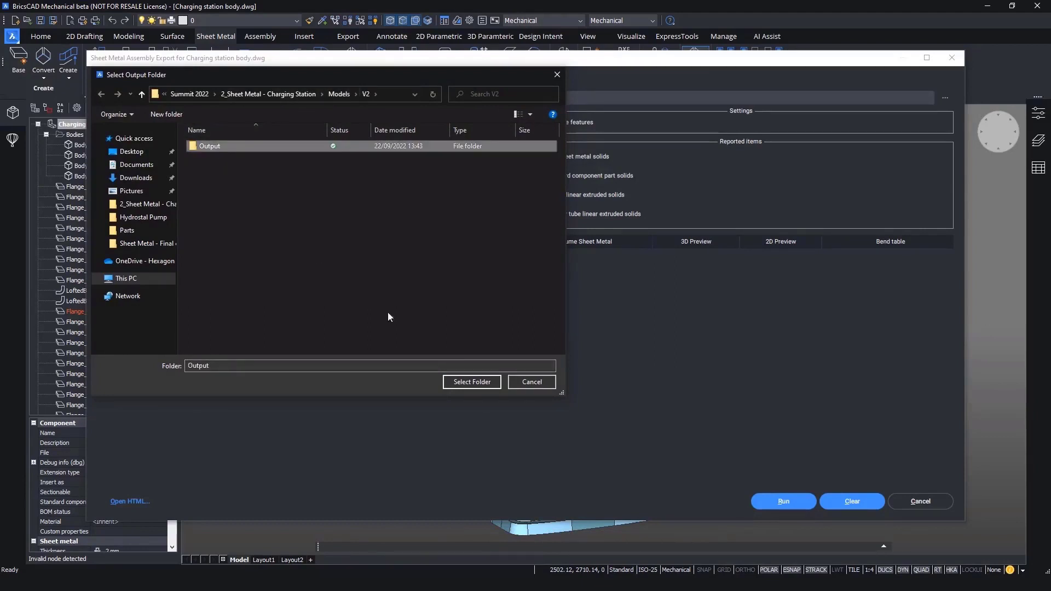
click(472, 381)
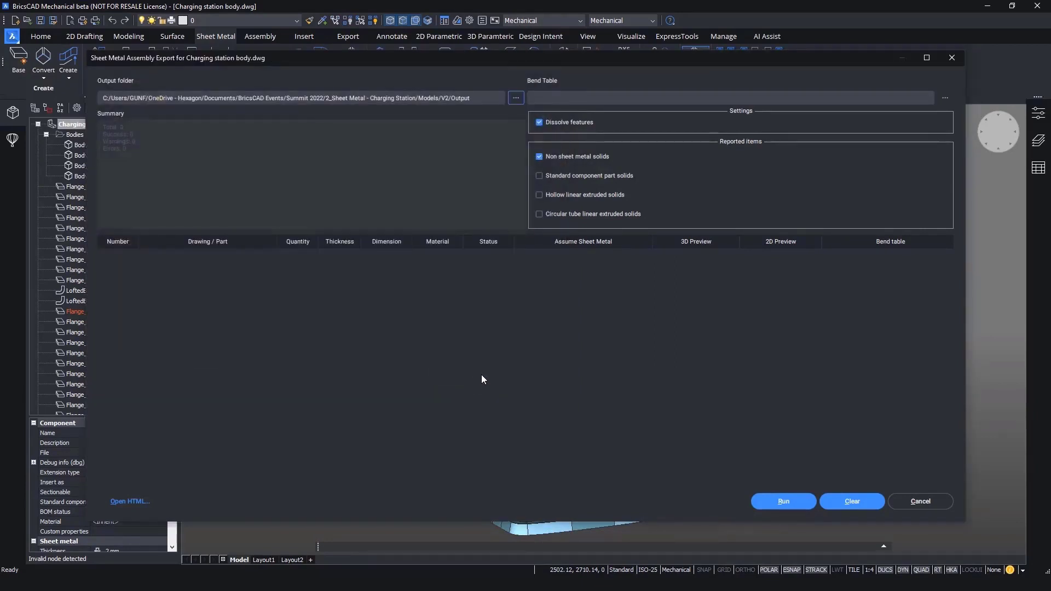
click(540, 122)
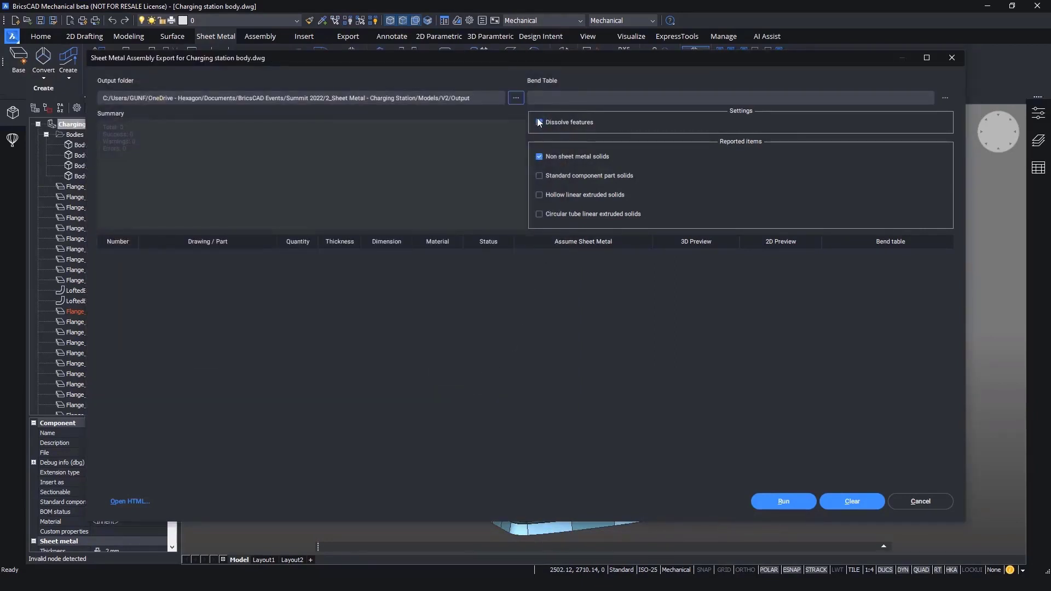
click(786, 495)
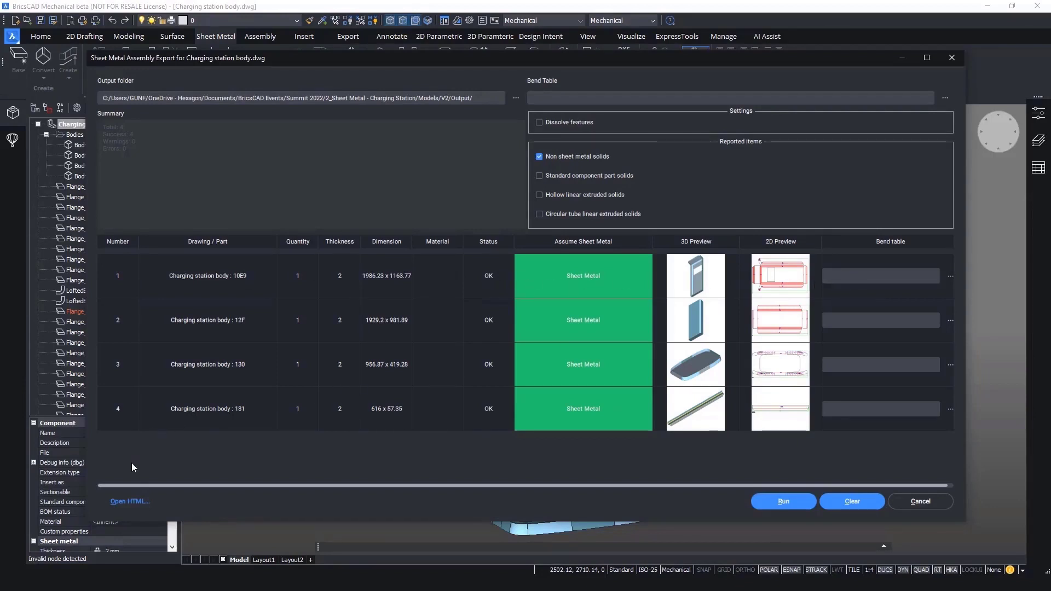
Open the export's HTML report in the browser and check its totals for successes, warnings and errors.
click(150, 501)
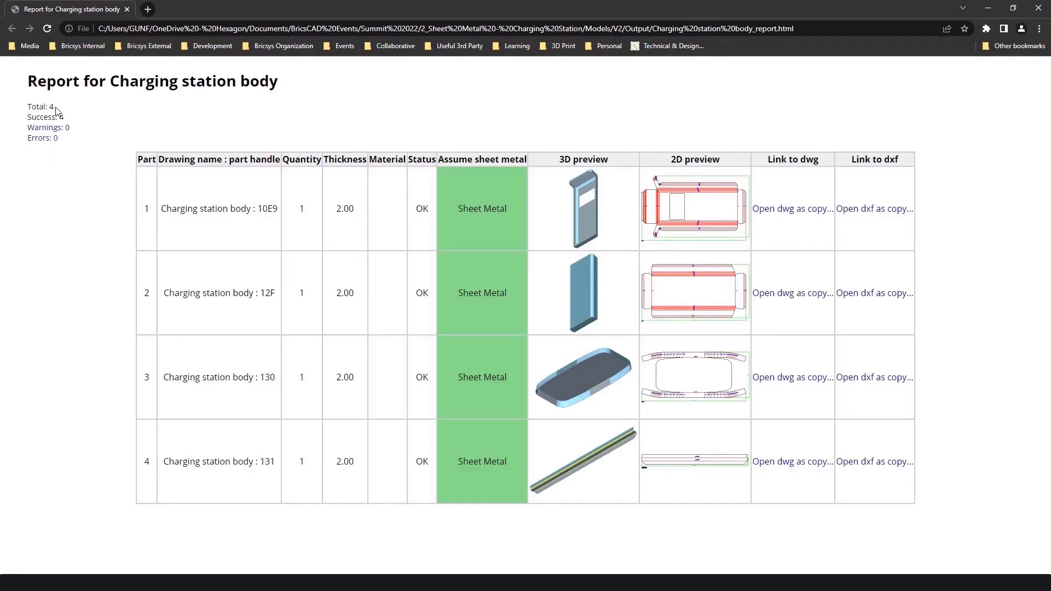
drag(56, 108, 27, 120)
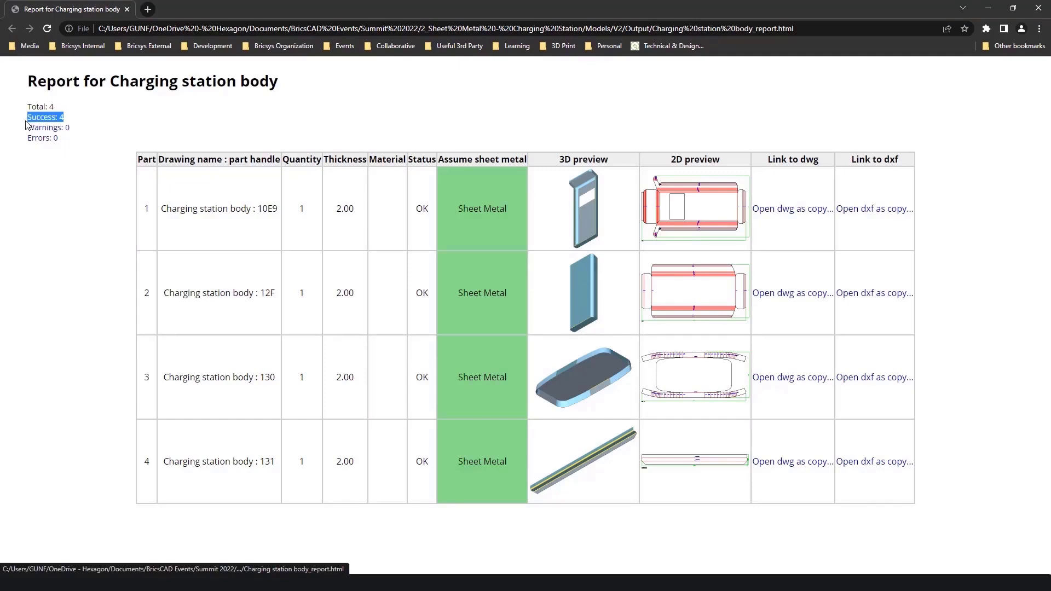
click(75, 145)
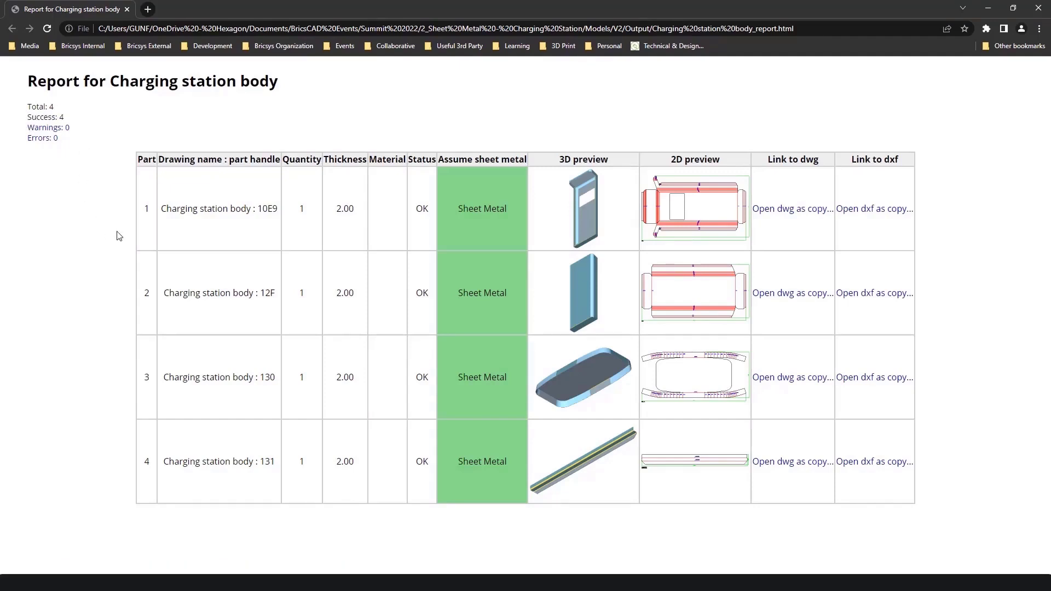